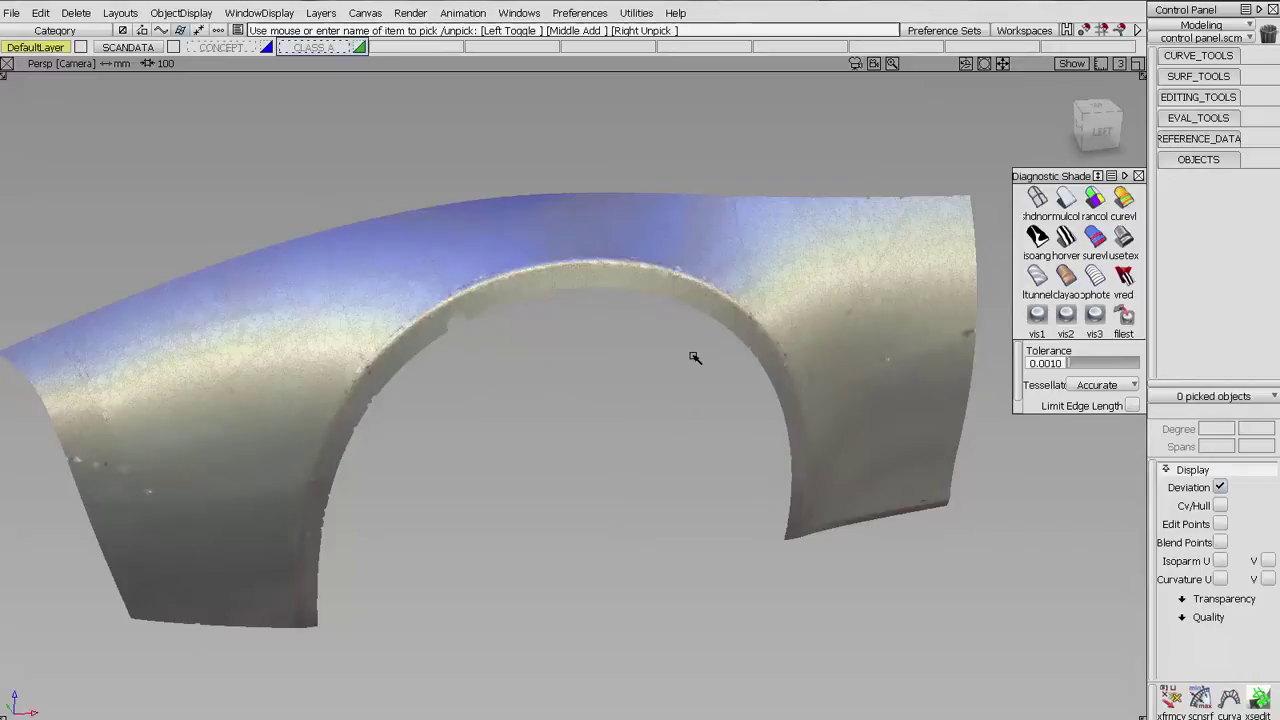
# Make the CONCEPT layer visible over the fender scan data.
pyautogui.keyDown('alt'); pyautogui.keyDown('shift'); pyautogui.moveTo(743, 343); pyautogui.dragTo(782, 323); pyautogui.keyUp('shift'); pyautogui.keyUp('alt')
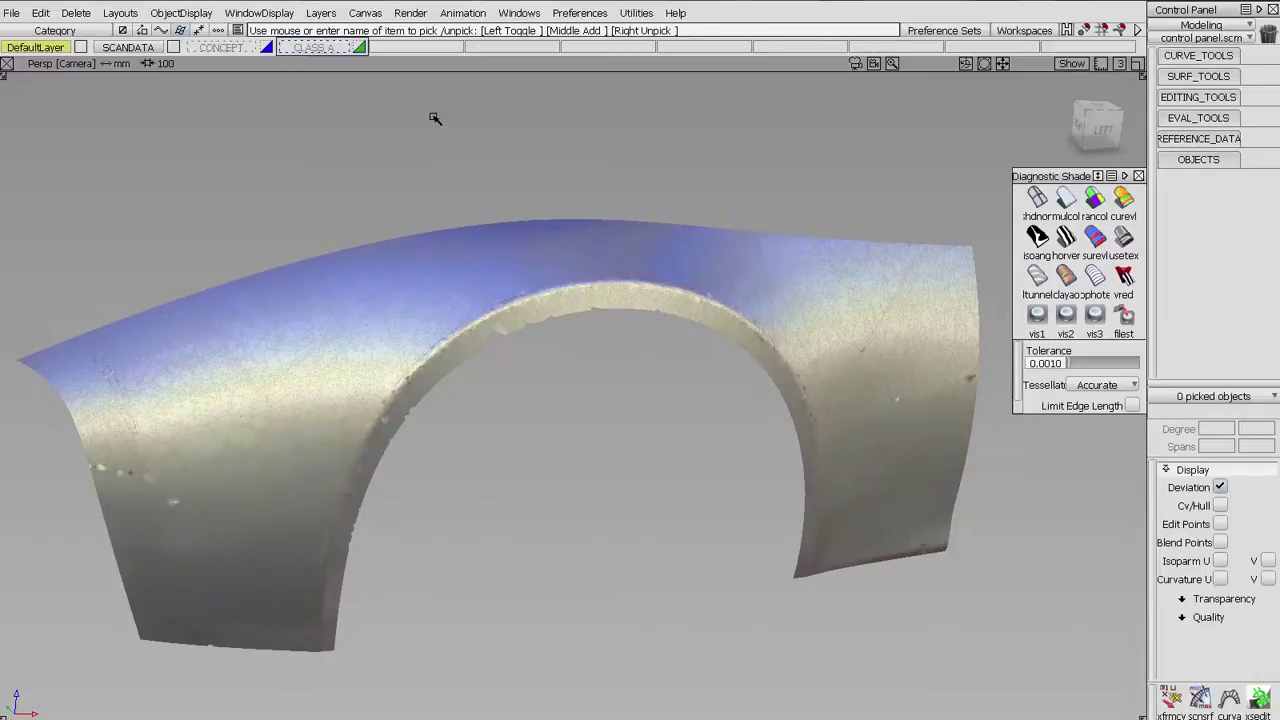
pyautogui.click(266, 47)
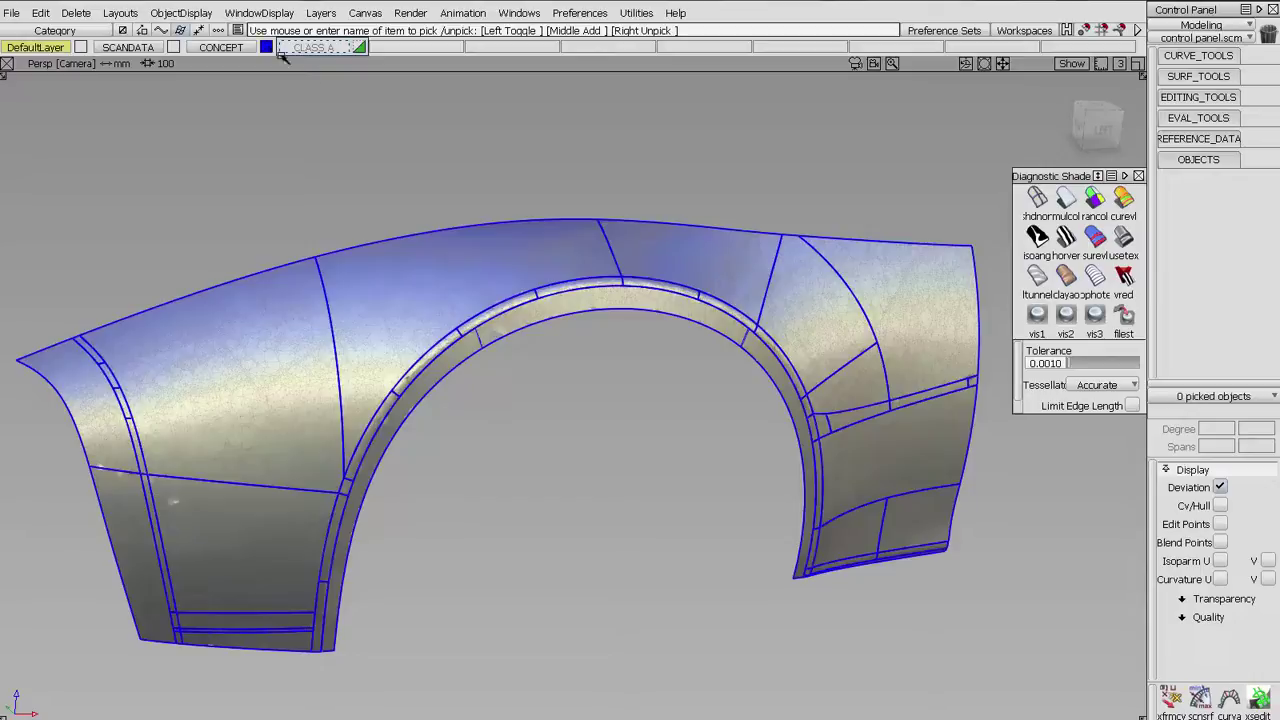
pyautogui.keyDown('alt'); pyautogui.keyDown('shift'); pyautogui.moveTo(606, 275); pyautogui.dragTo(636, 281); pyautogui.keyUp('shift'); pyautogui.keyUp('alt')
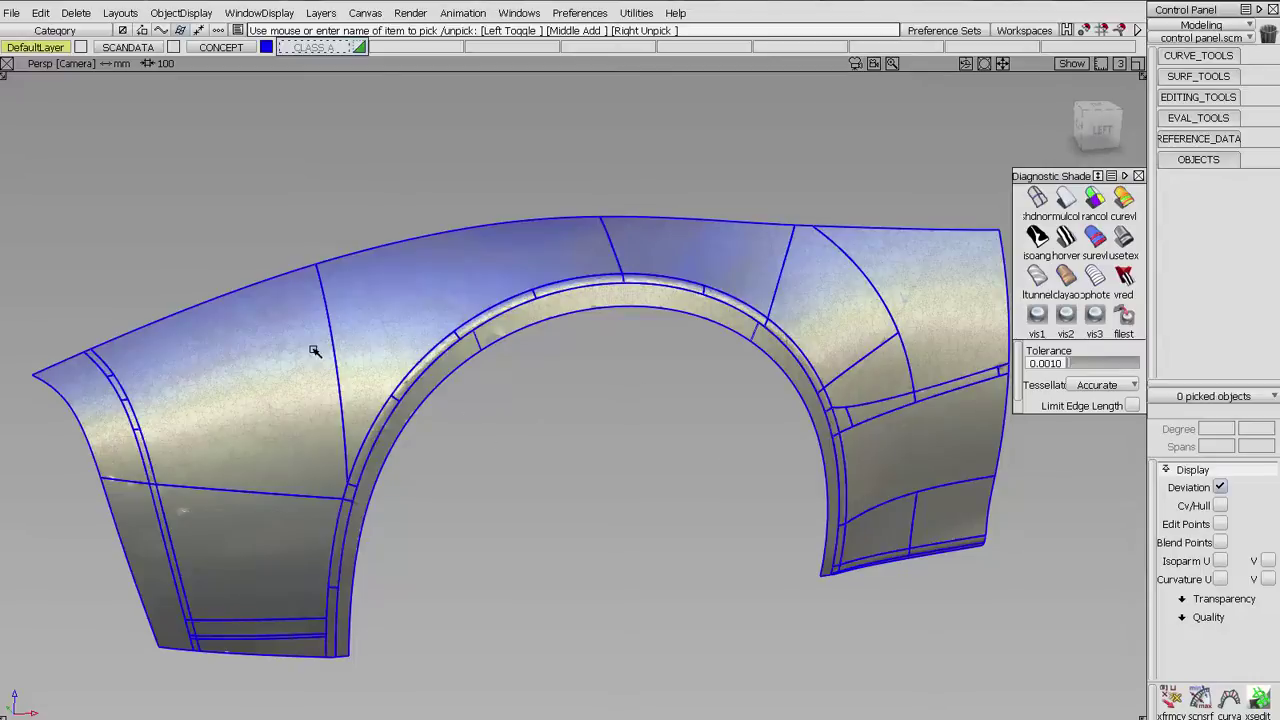
# Turn on the Cv/Hull display for the two large surfaces above the wheel arch, ending with no surface selected.
pyautogui.click(349, 353)
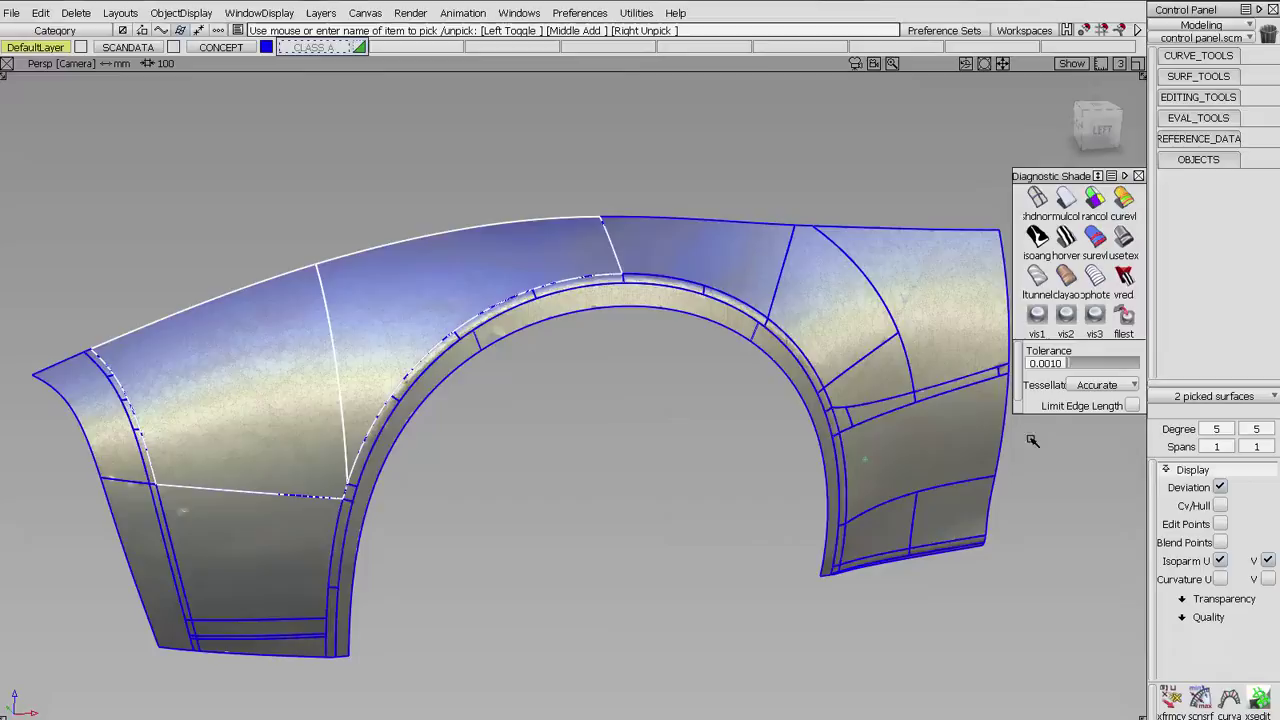
pyautogui.click(1220, 505)
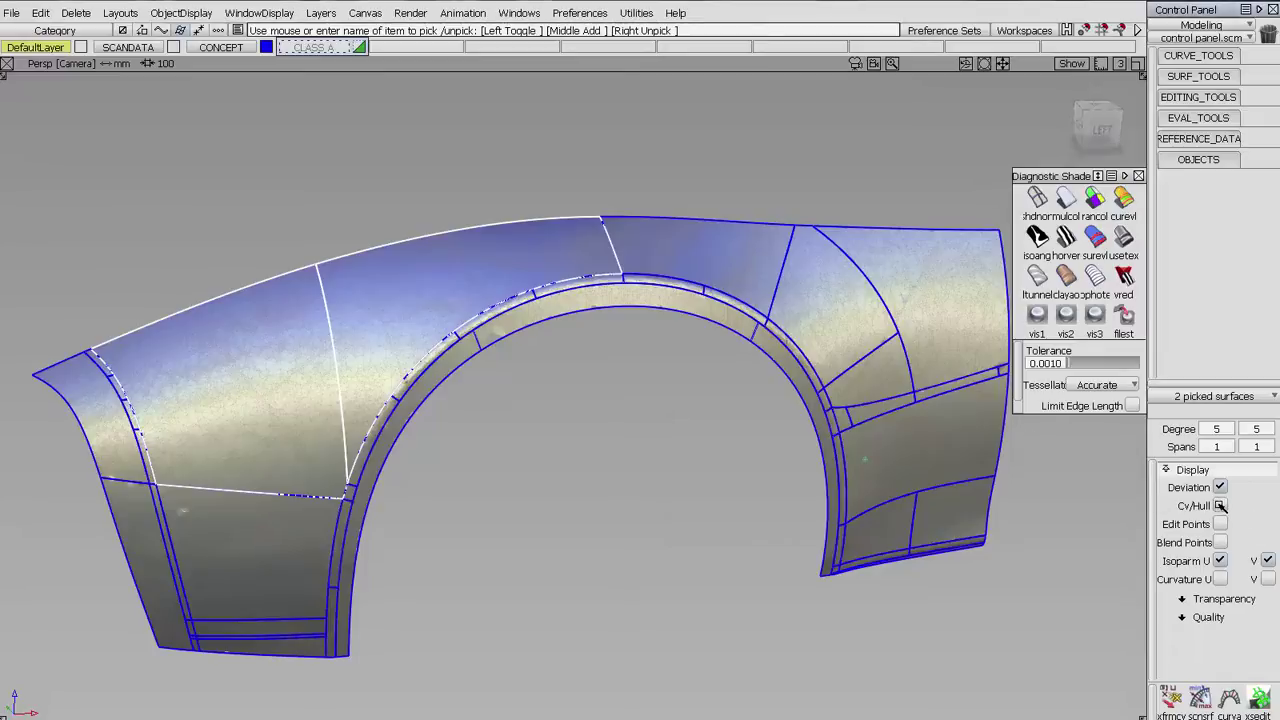
pyautogui.click(462, 552)
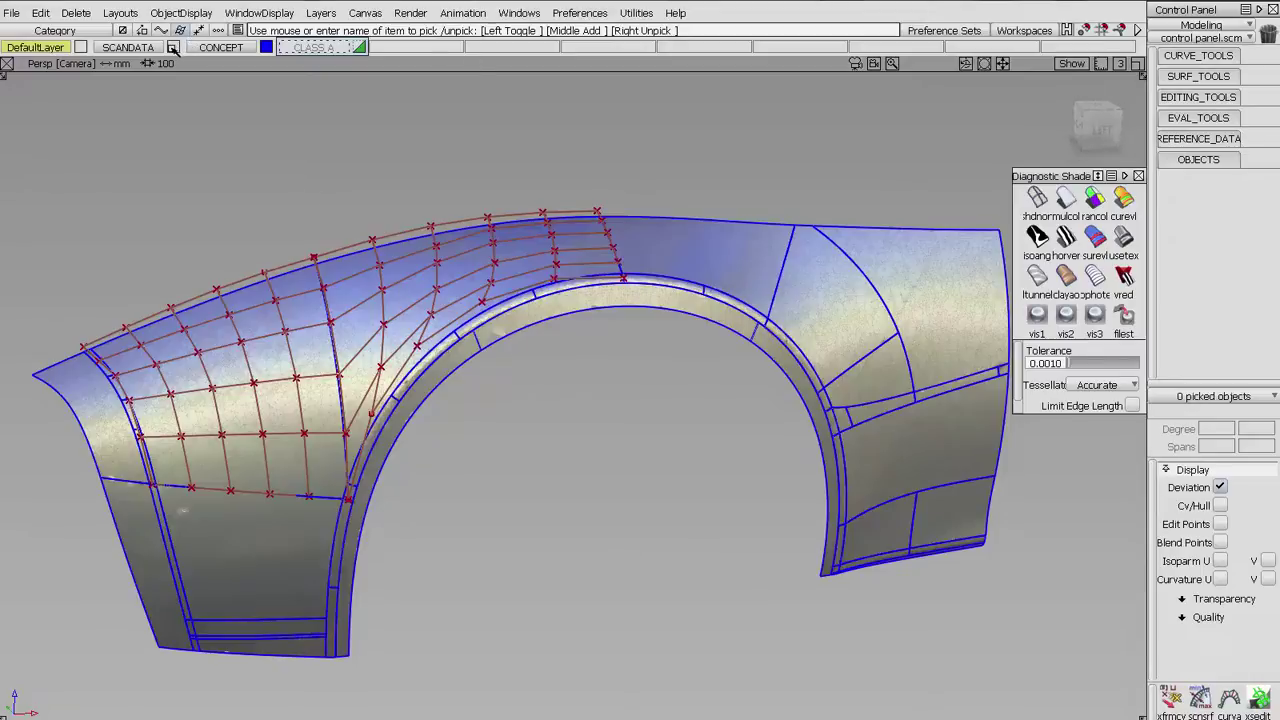
# Hide the SCANDATA layer and switch the camera from perspective to orthographic around the control hulls.
pyautogui.click(174, 48)
pyautogui.moveTo(603, 317)
pyautogui.keyDown('alt'); pyautogui.keyDown('shift'); pyautogui.mouseDown()
pyautogui.moveTo(351, 417)
pyautogui.moveTo(632, 358)
pyautogui.moveTo(360, 366)
pyautogui.moveTo(523, 423)
pyautogui.moveTo(603, 371)
pyautogui.moveTo(628, 381)
pyautogui.moveTo(560, 432)
pyautogui.mouseUp(); pyautogui.keyUp('shift'); pyautogui.keyUp('alt')
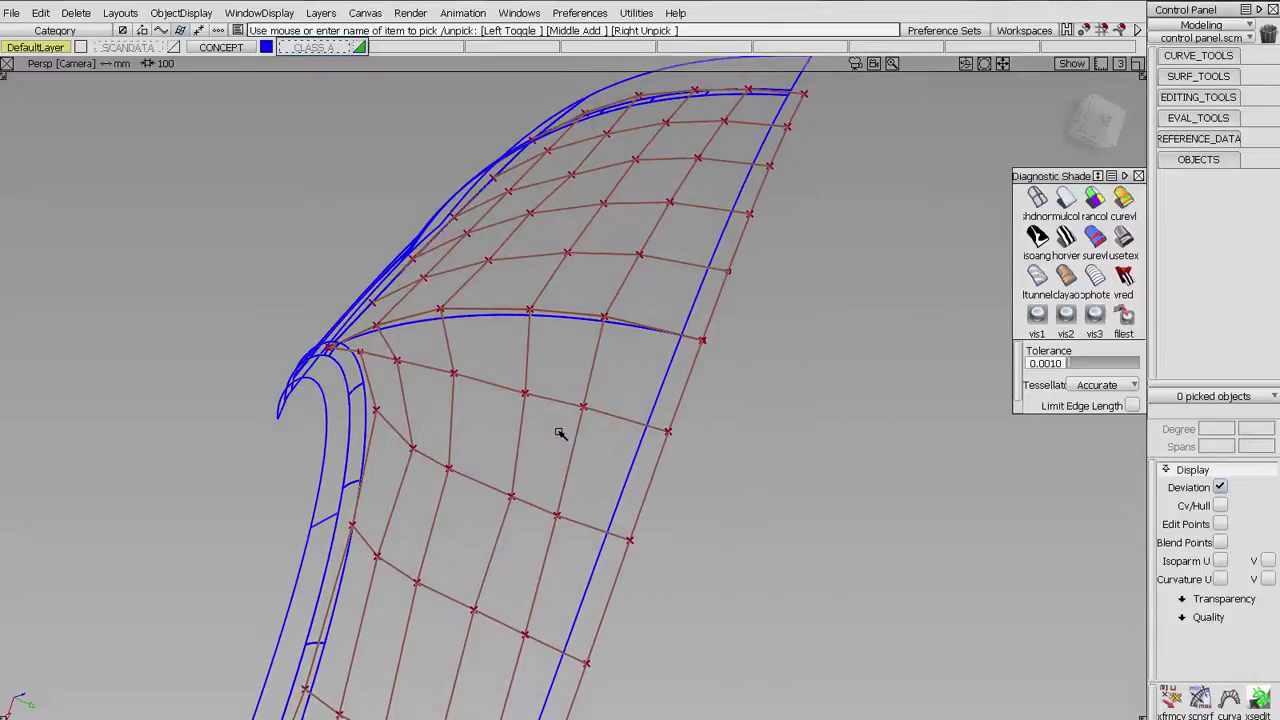
pyautogui.keyDown('alt'); pyautogui.keyDown('shift'); pyautogui.moveTo(817, 467); pyautogui.dragTo(470, 445); pyautogui.keyUp('shift'); pyautogui.keyUp('alt')
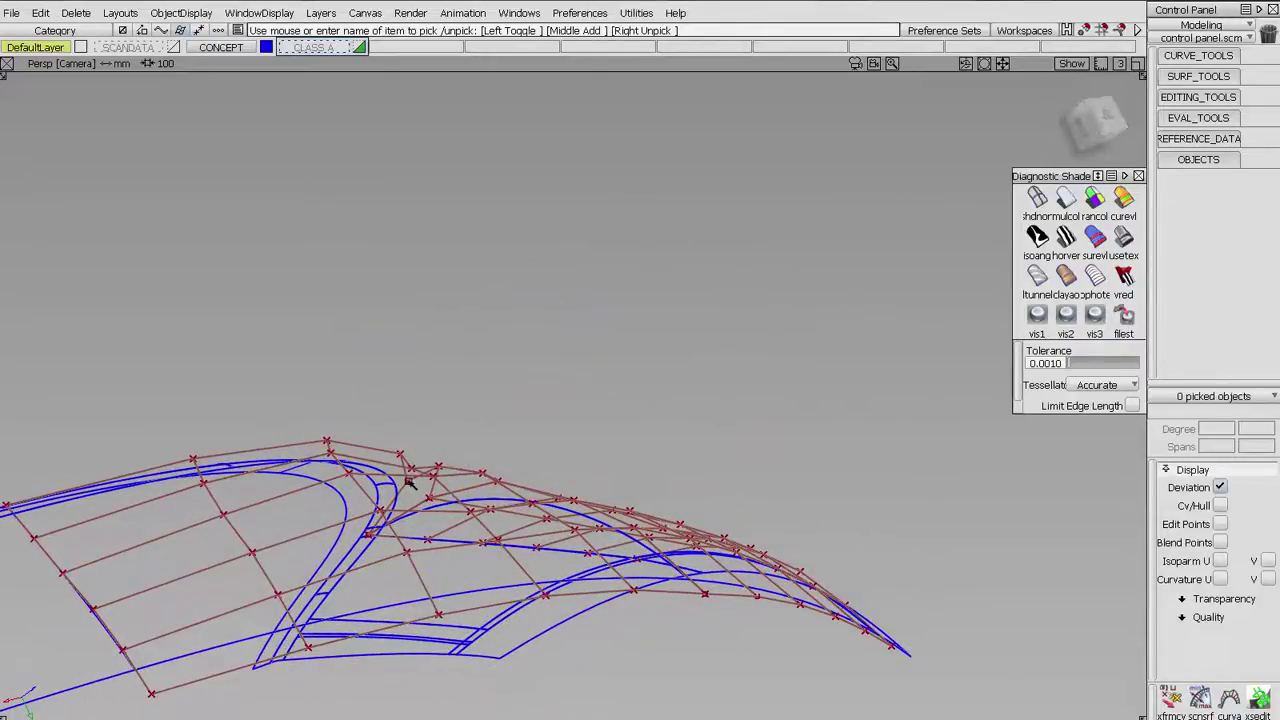
pyautogui.keyDown('alt'); pyautogui.keyDown('shift'); pyautogui.moveTo(408, 481); pyautogui.dragTo(331, 529); pyautogui.keyUp('shift'); pyautogui.keyUp('alt')
pyautogui.keyDown('alt'); pyautogui.keyDown('shift'); pyautogui.moveTo(430, 458); pyautogui.dragTo(390, 496); pyautogui.keyUp('shift'); pyautogui.keyUp('alt')
pyautogui.hotkey('alt', 'shift')
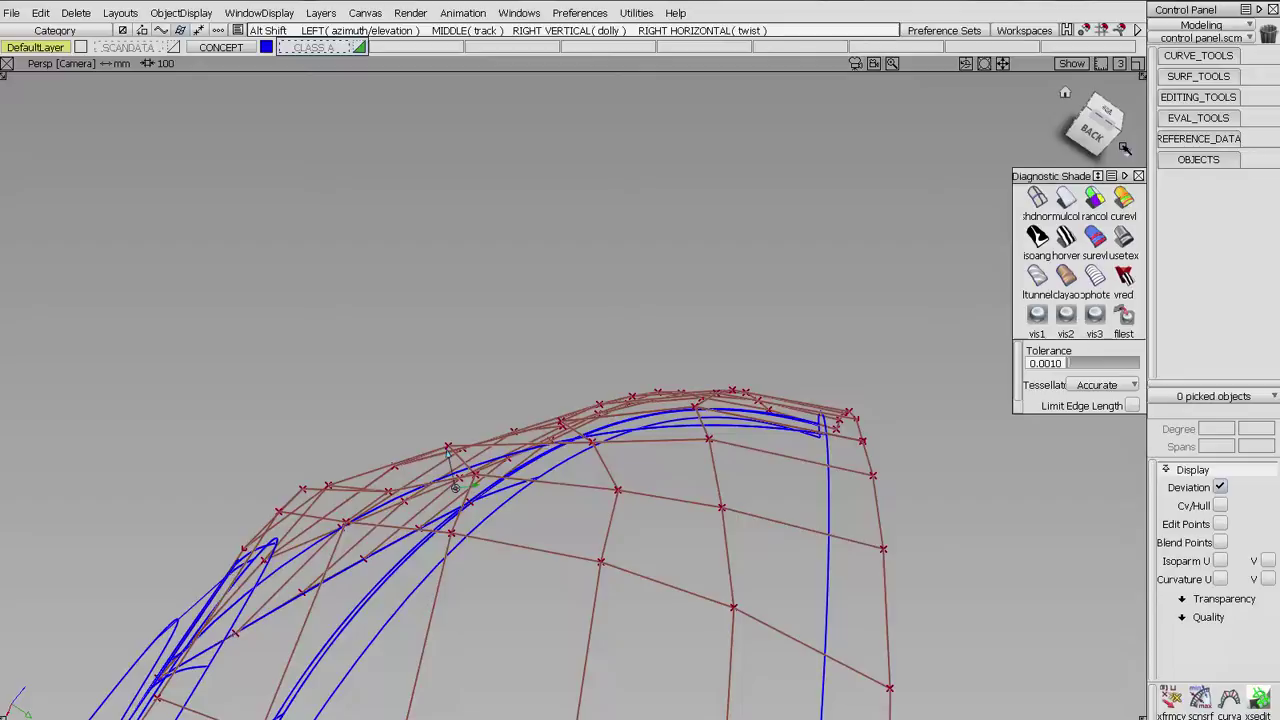
pyautogui.click(1128, 156)
pyautogui.click(1058, 164)
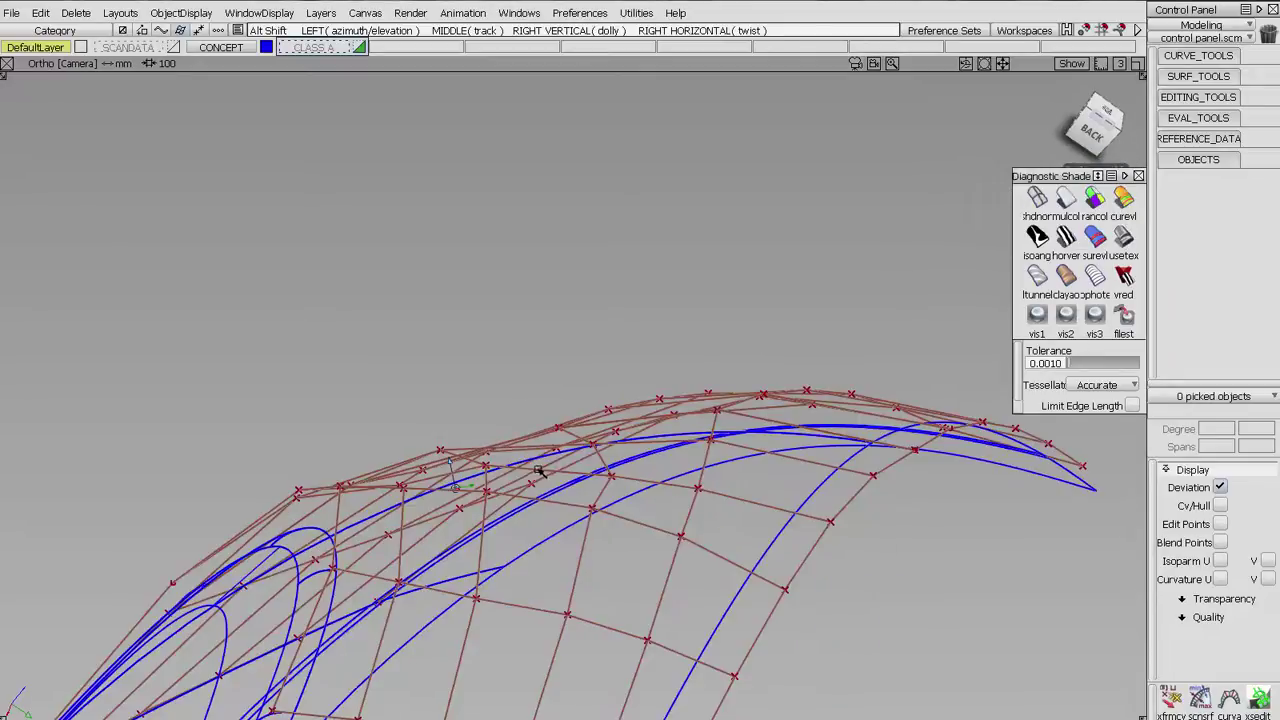
pyautogui.keyDown('alt'); pyautogui.keyDown('shift'); pyautogui.moveTo(535, 370); pyautogui.dragTo(403, 309); pyautogui.keyUp('shift'); pyautogui.keyUp('alt')
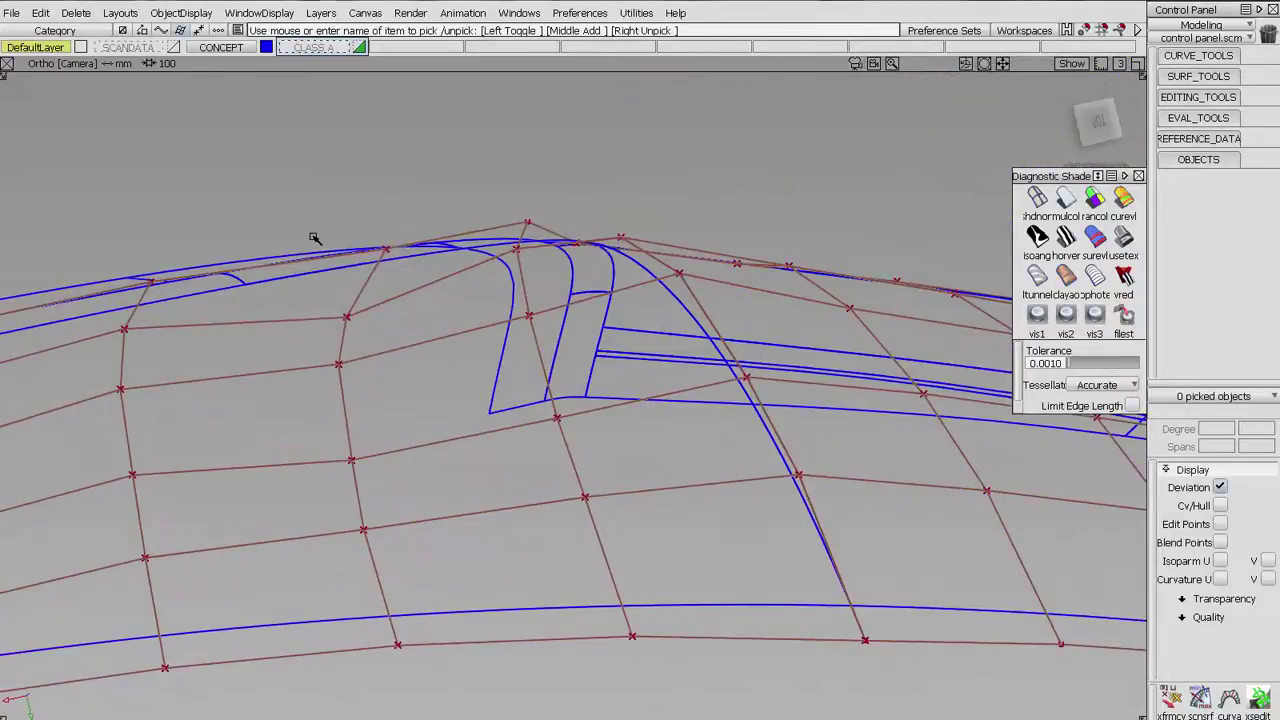
# Pick one row of six CVs running from the wheel arch to the outer edge, examine its flow, and clear the selection.
pyautogui.keyDown('ctrl'); pyautogui.keyDown('shift'); pyautogui.moveTo(313, 236); pyautogui.dragTo(358, 253); pyautogui.keyUp('shift'); pyautogui.keyUp('ctrl')
pyautogui.moveTo(271, 215); pyautogui.dragTo(467, 707)
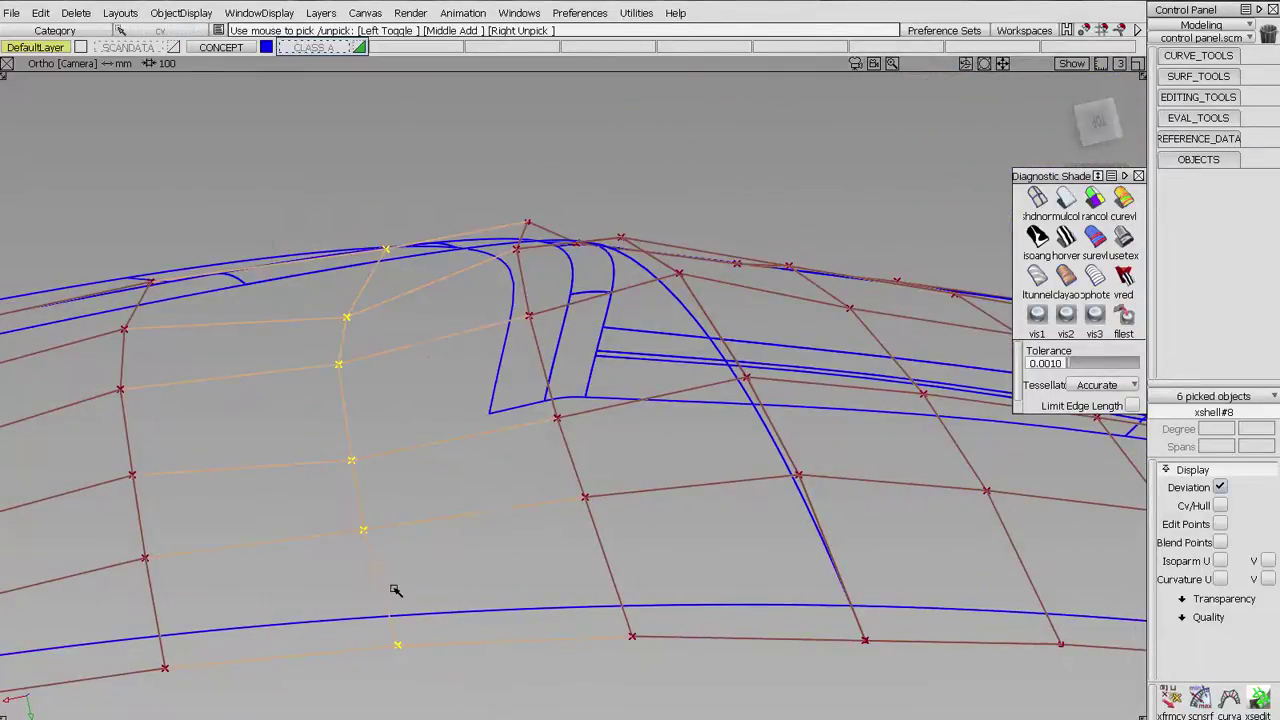
pyautogui.keyDown('alt'); pyautogui.keyDown('shift'); pyautogui.moveTo(396, 590); pyautogui.dragTo(663, 421); pyautogui.keyUp('shift'); pyautogui.keyUp('alt')
pyautogui.keyDown('alt'); pyautogui.keyDown('shift'); pyautogui.moveTo(655, 400); pyautogui.dragTo(667, 346, button='right'); pyautogui.keyUp('shift'); pyautogui.keyUp('alt')
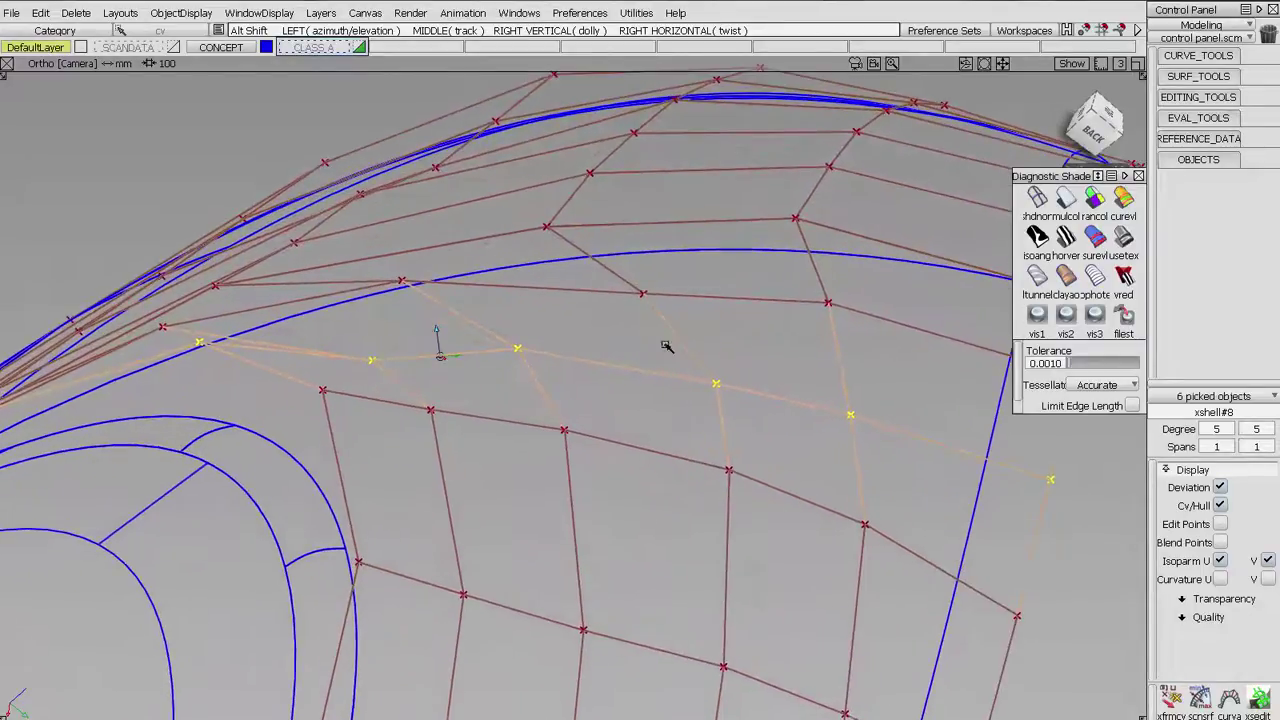
pyautogui.keyDown('alt'); pyautogui.keyDown('shift'); pyautogui.moveTo(667, 346); pyautogui.dragTo(600, 362, button='middle'); pyautogui.keyUp('shift'); pyautogui.keyUp('alt')
pyautogui.keyDown('alt'); pyautogui.keyDown('shift'); pyautogui.moveTo(600, 362); pyautogui.dragTo(600, 366); pyautogui.keyUp('shift'); pyautogui.keyUp('alt')
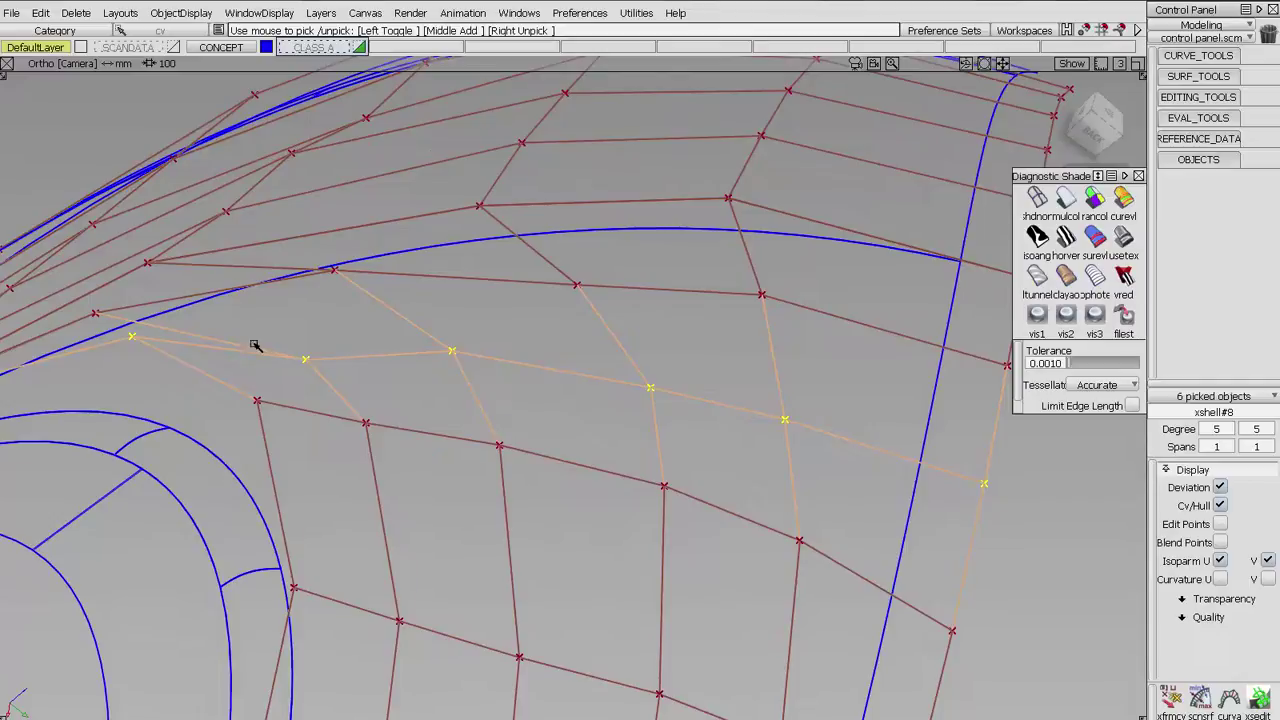
pyautogui.keyDown('ctrl'); pyautogui.keyDown('shift'); pyautogui.moveTo(266, 346); pyautogui.dragTo(267, 312); pyautogui.keyUp('shift'); pyautogui.keyUp('ctrl')
pyautogui.keyDown('ctrl'); pyautogui.keyDown('shift'); pyautogui.moveTo(738, 243); pyautogui.dragTo(735, 187, button='right'); pyautogui.keyUp('shift'); pyautogui.keyUp('ctrl')
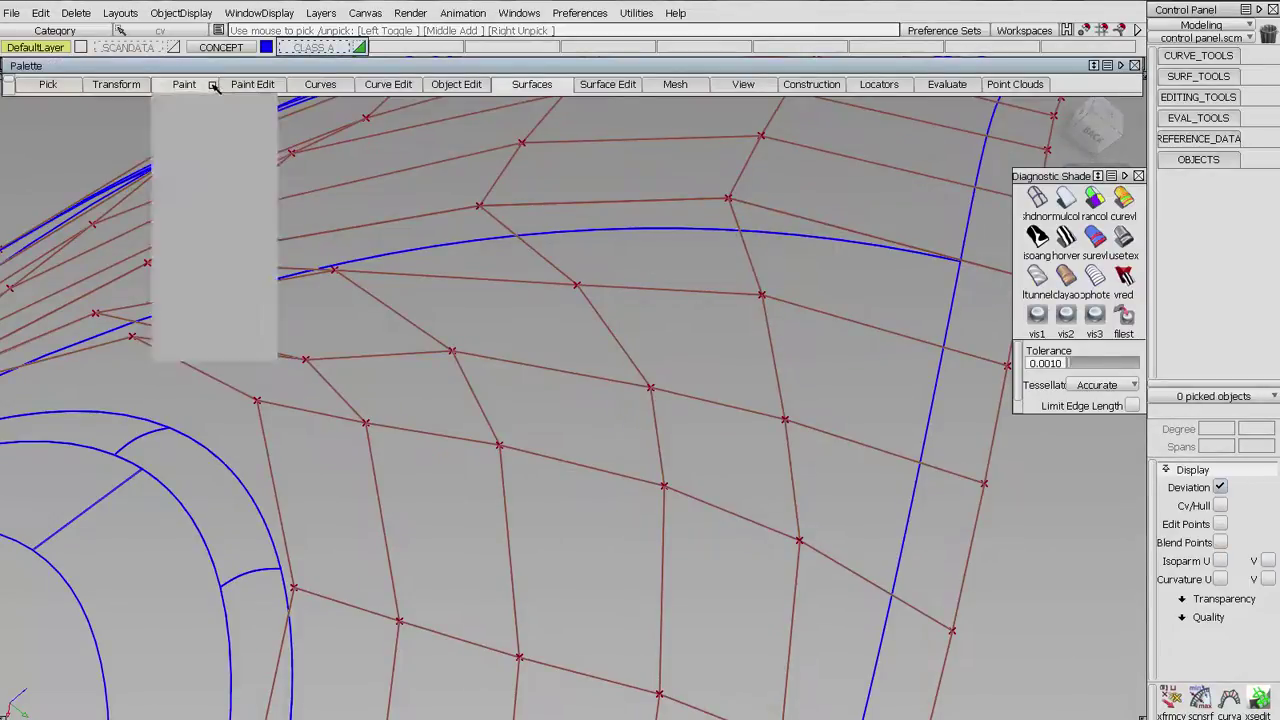
# Activate a paint pencil and create a fit-to-screen overlay canvas on the current window.
pyautogui.click(214, 89)
pyautogui.moveTo(212, 104)
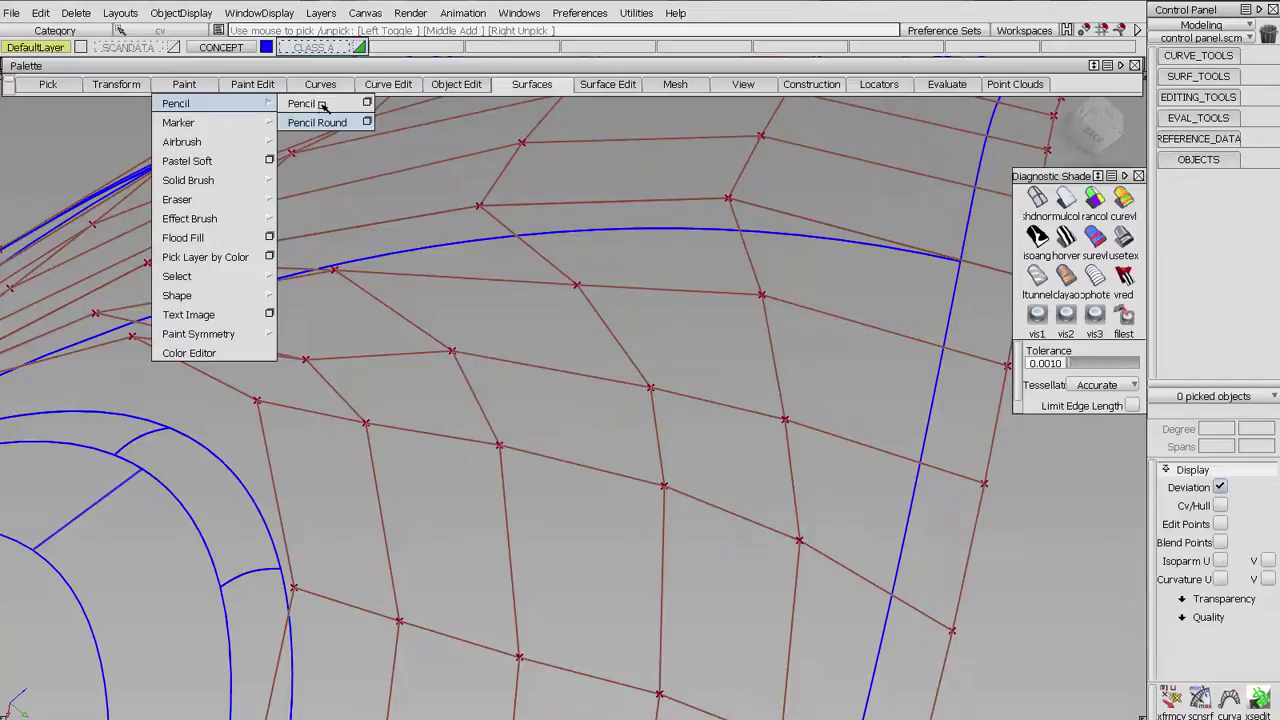
pyautogui.click(325, 123)
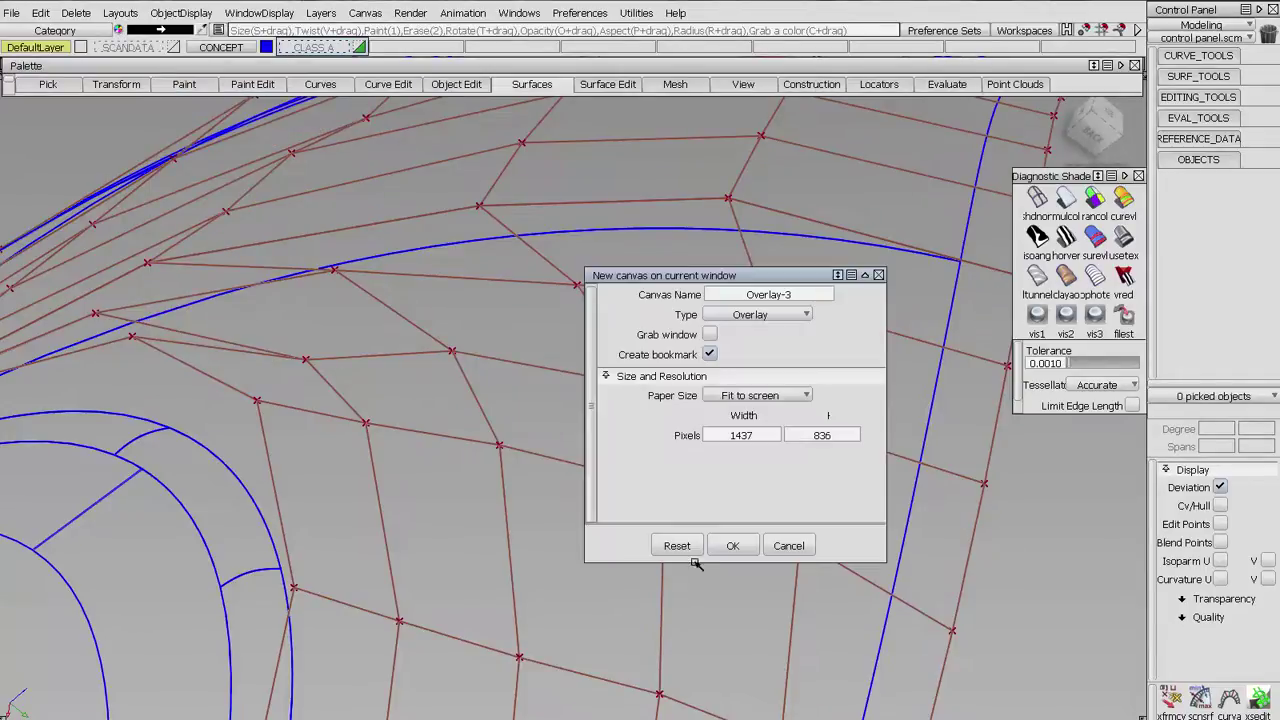
pyautogui.click(733, 545)
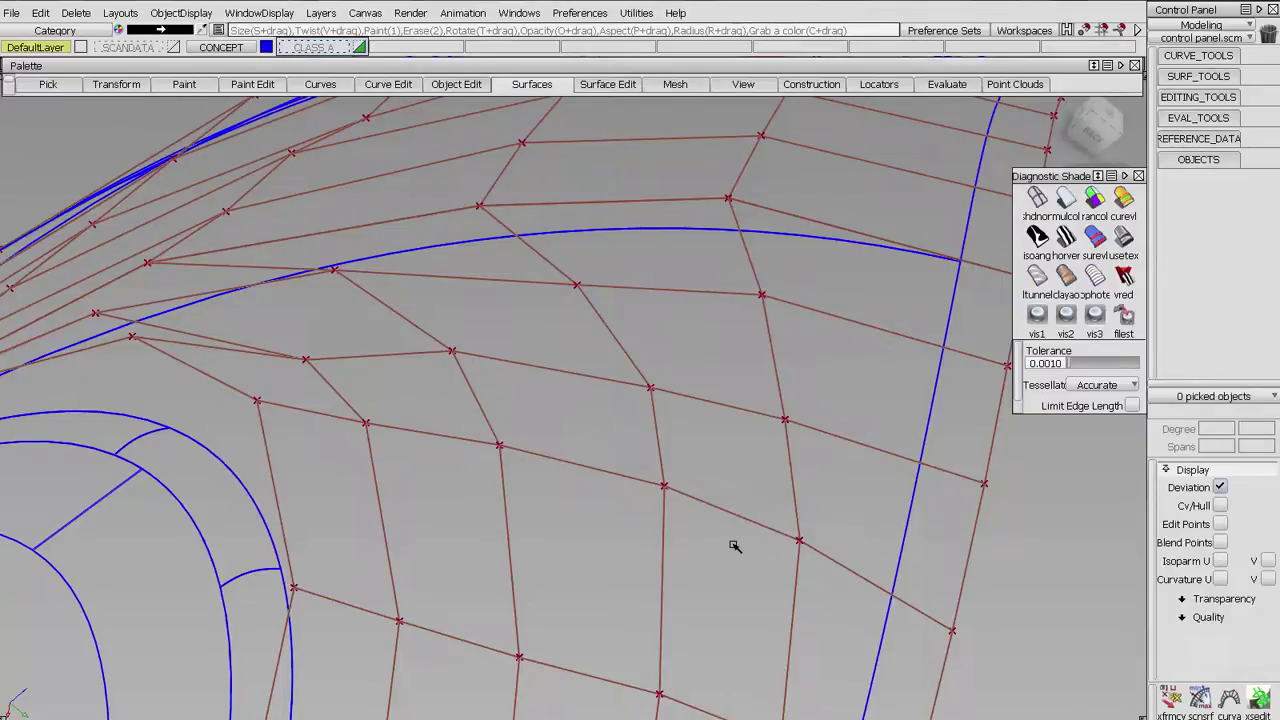
# Sketch a pencil line along the wavy CV row and an arc above its dip, and undo the strokes.
pyautogui.moveTo(982, 481)
pyautogui.mouseDown()
pyautogui.moveTo(574, 364)
pyautogui.moveTo(471, 347)
pyautogui.moveTo(285, 360)
pyautogui.moveTo(114, 333)
pyautogui.mouseUp()
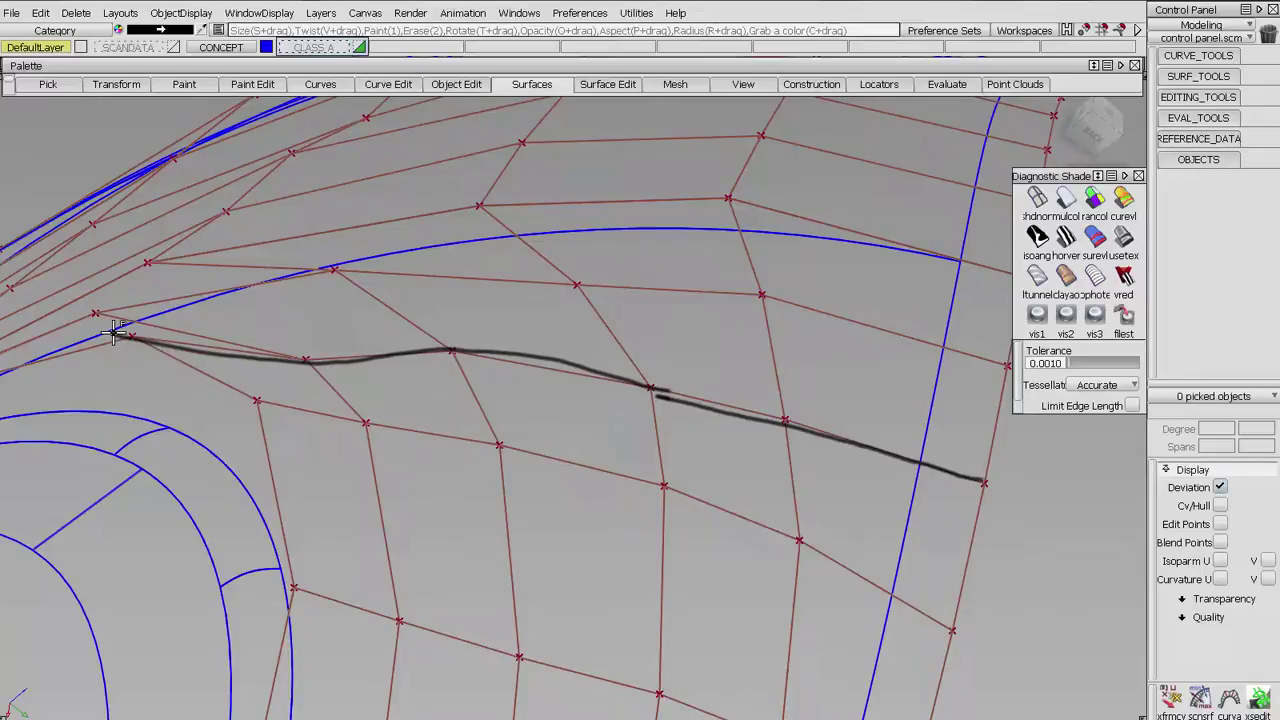
pyautogui.moveTo(410, 258)
pyautogui.mouseDown()
pyautogui.moveTo(310, 333)
pyautogui.moveTo(212, 296)
pyautogui.mouseUp()
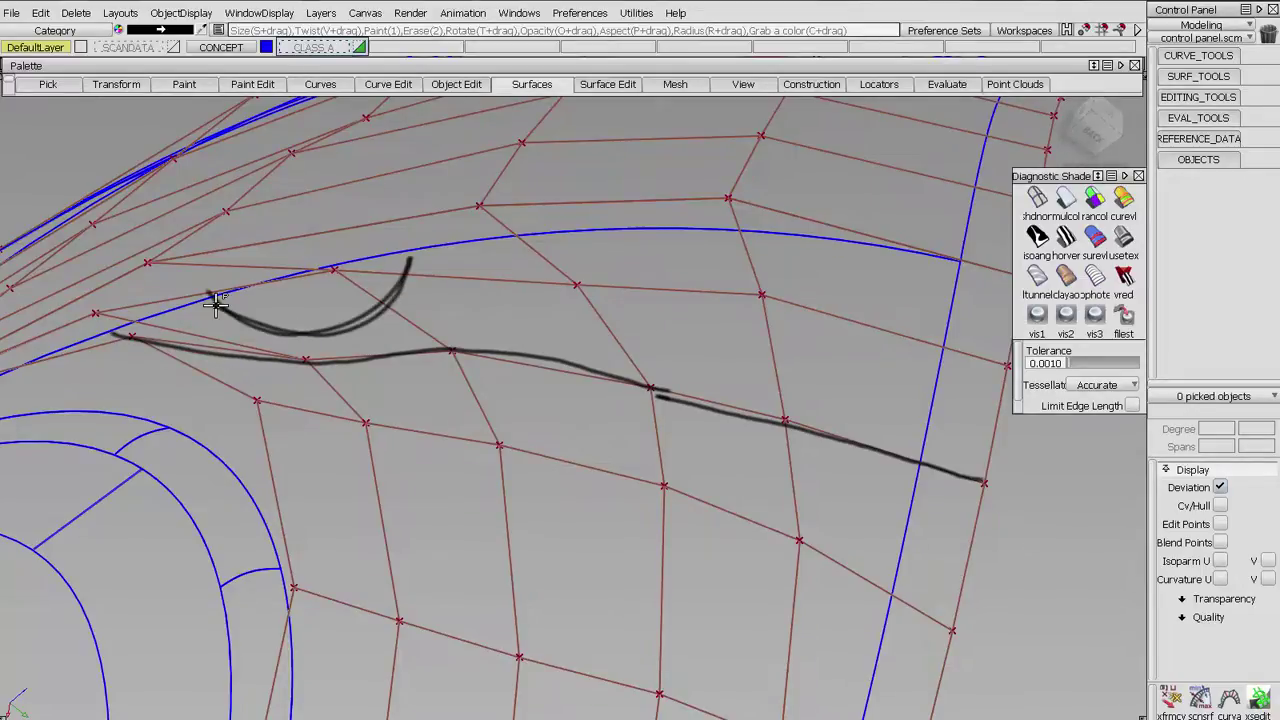
pyautogui.hotkey('ctrl', 'z')
pyautogui.hotkey('ctrl', 'z')
pyautogui.hotkey('ctrl', 'z')
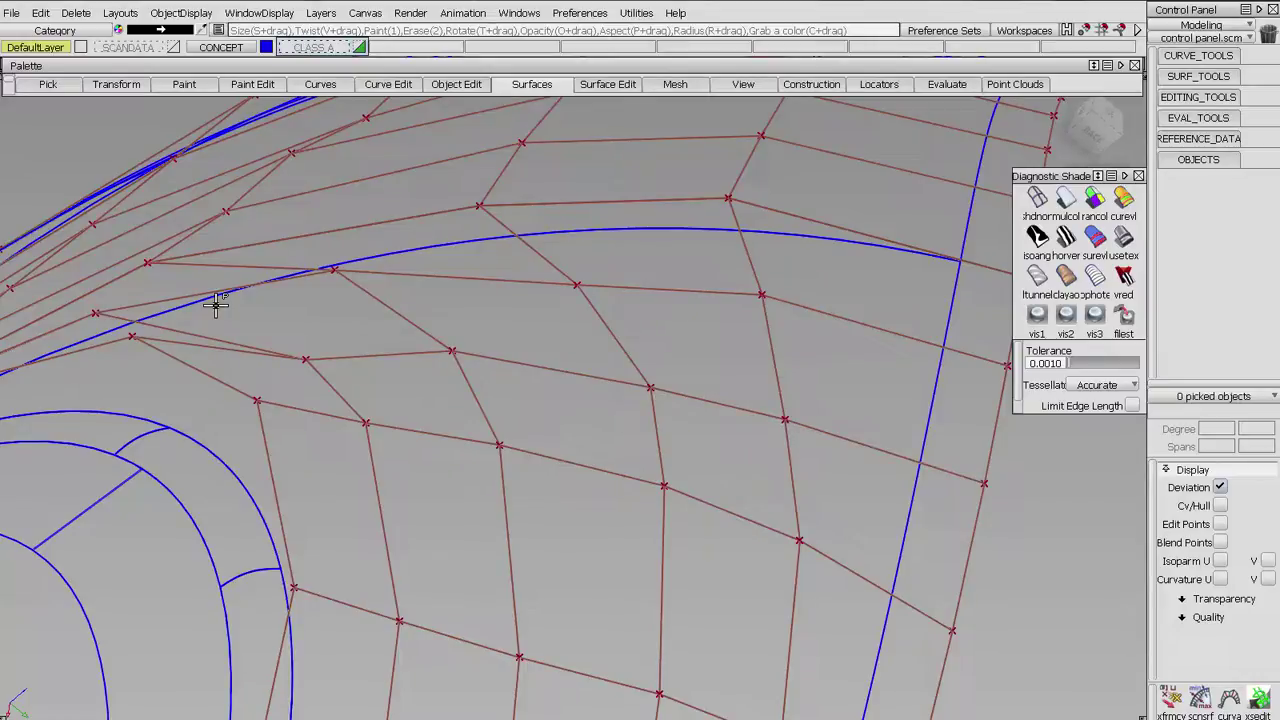
# Sketch a smooth curve through the hull and thick marks beside the wheel arch, and undo the strokes.
pyautogui.moveTo(905, 485)
pyautogui.mouseDown()
pyautogui.moveTo(762, 425)
pyautogui.moveTo(453, 362)
pyautogui.moveTo(320, 366)
pyautogui.moveTo(95, 420)
pyautogui.mouseUp()
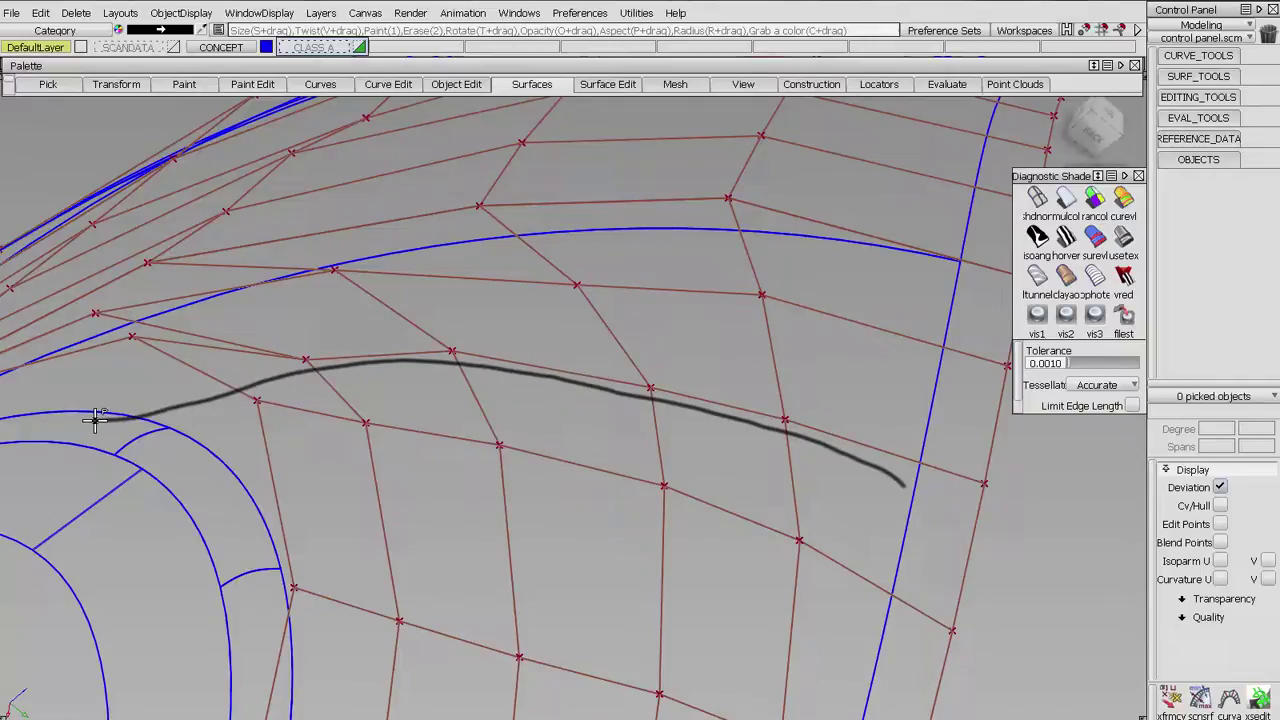
pyautogui.moveTo(140, 336)
pyautogui.mouseDown()
pyautogui.moveTo(198, 352)
pyautogui.moveTo(132, 340)
pyautogui.moveTo(155, 343)
pyautogui.mouseUp()
pyautogui.moveTo(28, 418)
pyautogui.mouseDown()
pyautogui.moveTo(170, 429)
pyautogui.moveTo(85, 416)
pyautogui.mouseUp()
pyautogui.moveTo(176, 339)
pyautogui.mouseDown()
pyautogui.moveTo(296, 367)
pyautogui.moveTo(140, 340)
pyautogui.moveTo(172, 345)
pyautogui.mouseUp()
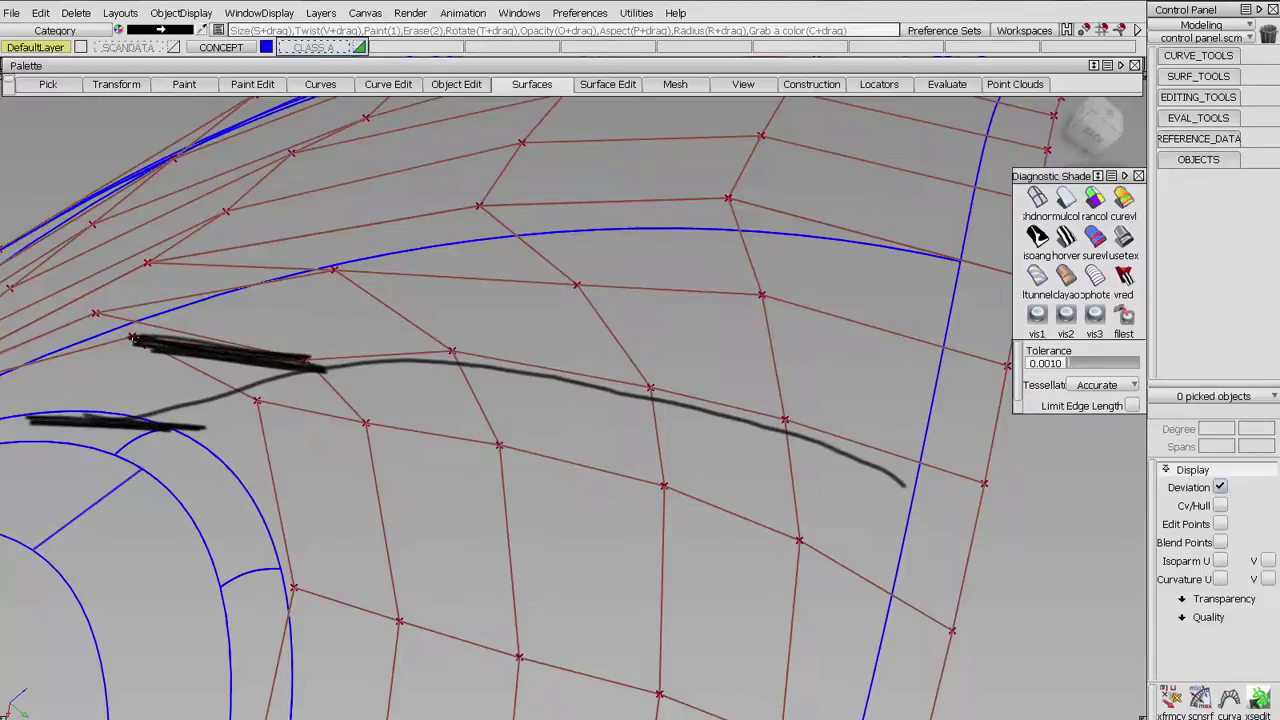
pyautogui.hotkey('ctrl', 'z')
pyautogui.hotkey('ctrl', 'z')
pyautogui.hotkey('ctrl', 'z')
pyautogui.hotkey('ctrl', 'z')
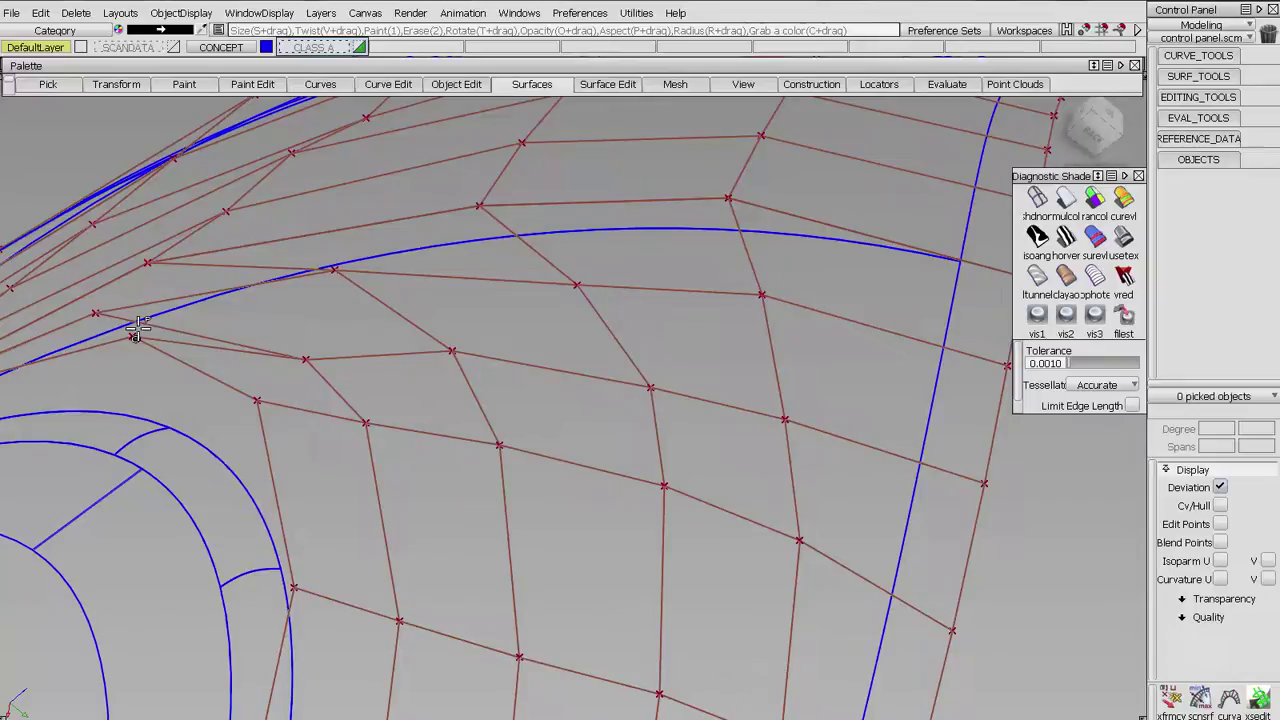
# View the hull from behind and pick a full row of six CVs with the Transform CV tool.
pyautogui.keyDown('alt'); pyautogui.keyDown('shift'); pyautogui.moveTo(480, 391); pyautogui.dragTo(488, 466); pyautogui.keyUp('shift'); pyautogui.keyUp('alt')
pyautogui.keyDown('alt'); pyautogui.keyDown('shift'); pyautogui.moveTo(488, 465); pyautogui.dragTo(524, 478, button='right'); pyautogui.keyUp('shift'); pyautogui.keyUp('alt')
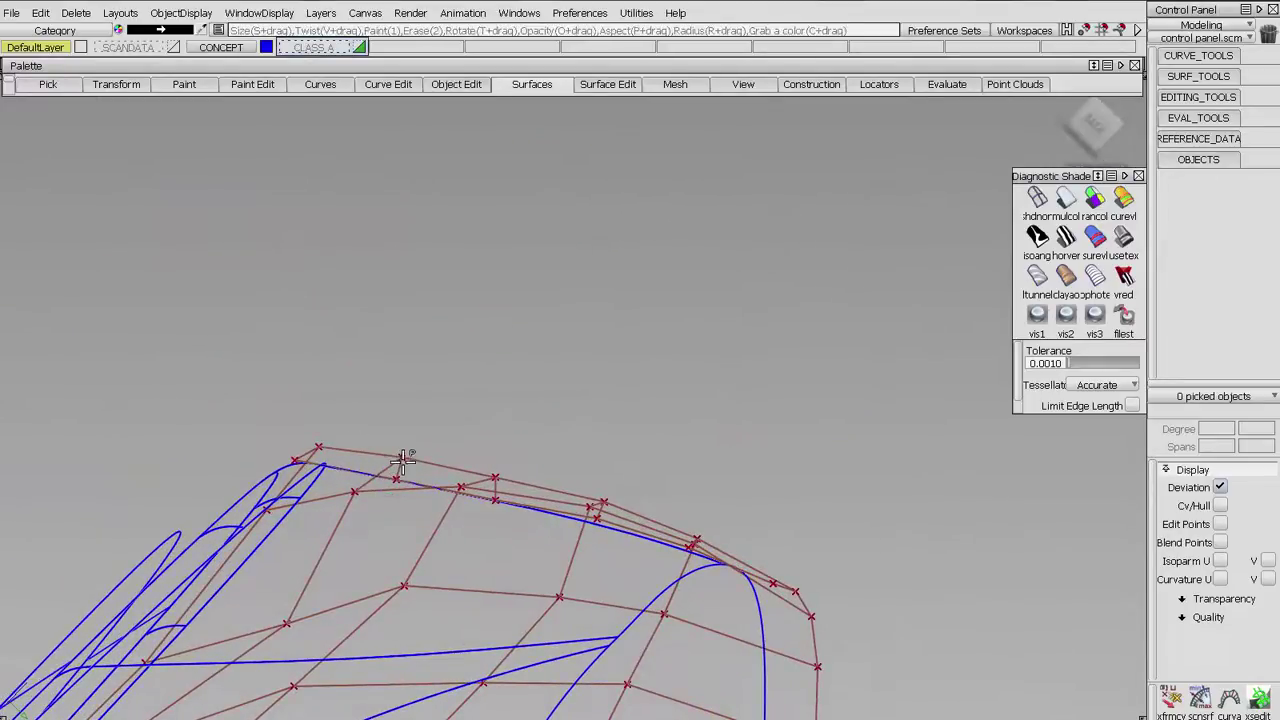
pyautogui.keyDown('alt'); pyautogui.keyDown('shift'); pyautogui.moveTo(569, 457); pyautogui.dragTo(300, 403); pyautogui.keyUp('shift'); pyautogui.keyUp('alt')
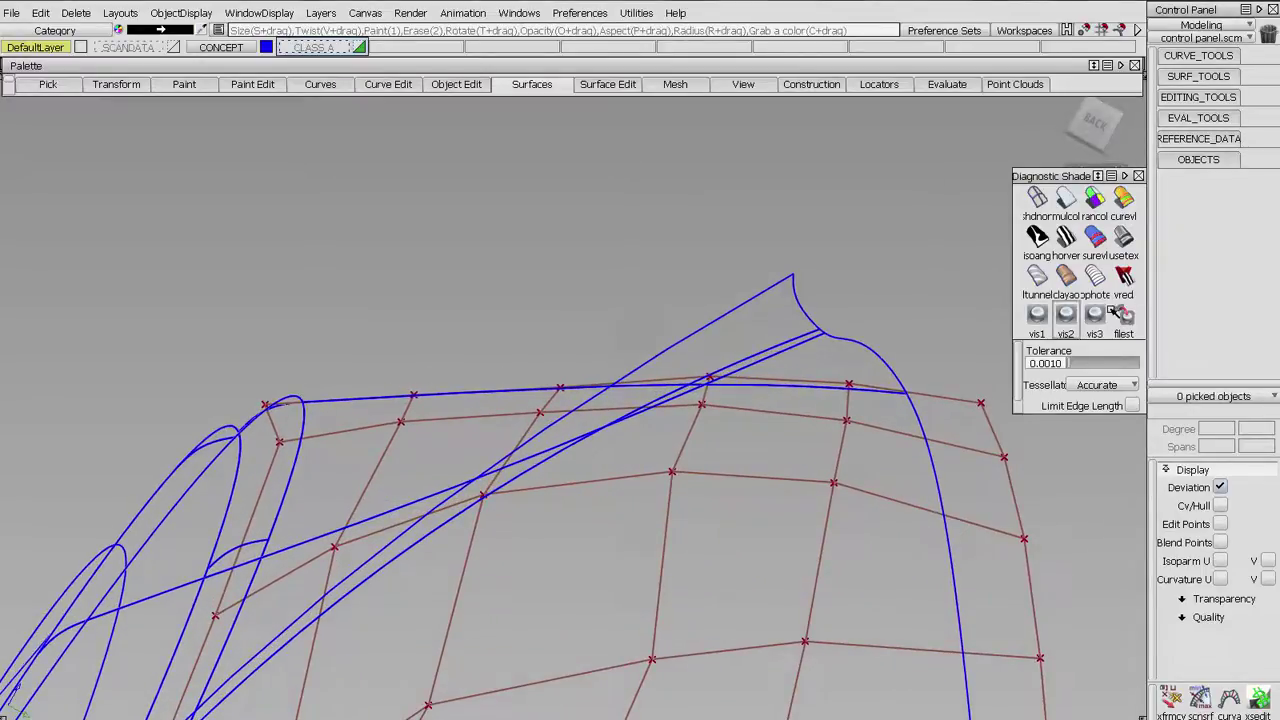
pyautogui.click(1174, 698)
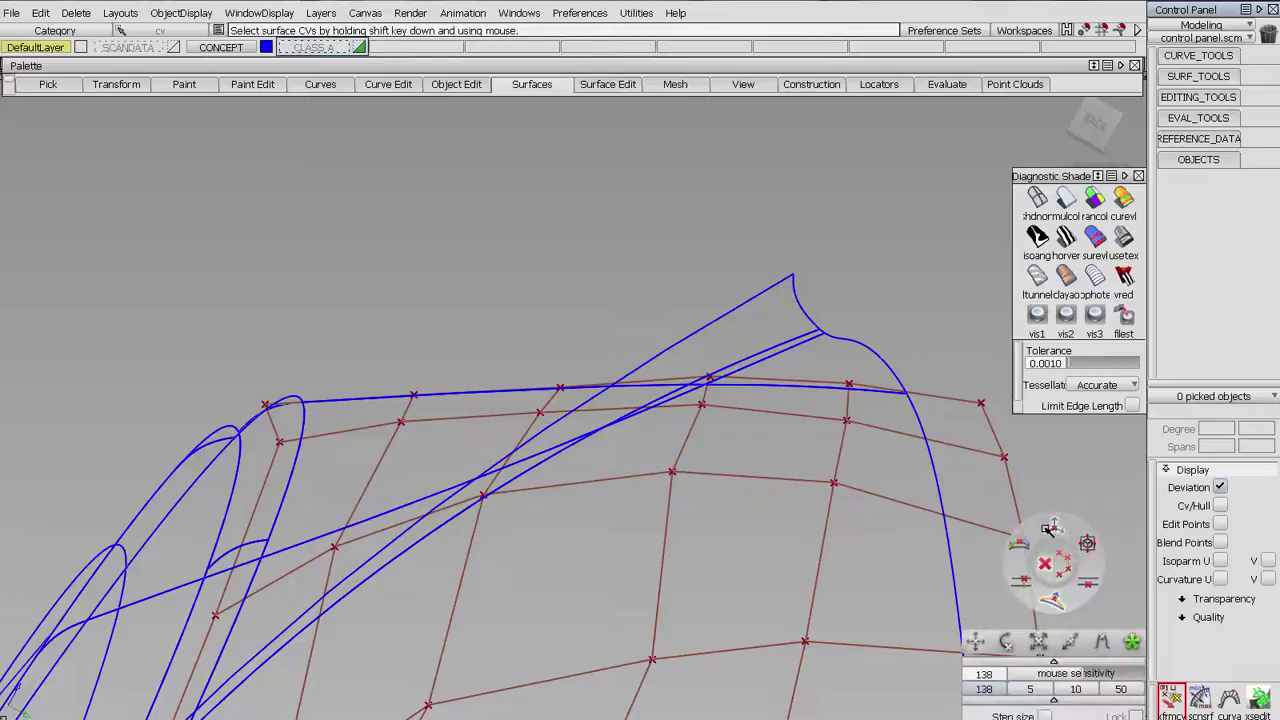
pyautogui.keyDown('alt'); pyautogui.keyDown('shift'); pyautogui.click(1059, 564); pyautogui.keyUp('shift'); pyautogui.keyUp('alt')
pyautogui.click(798, 379)
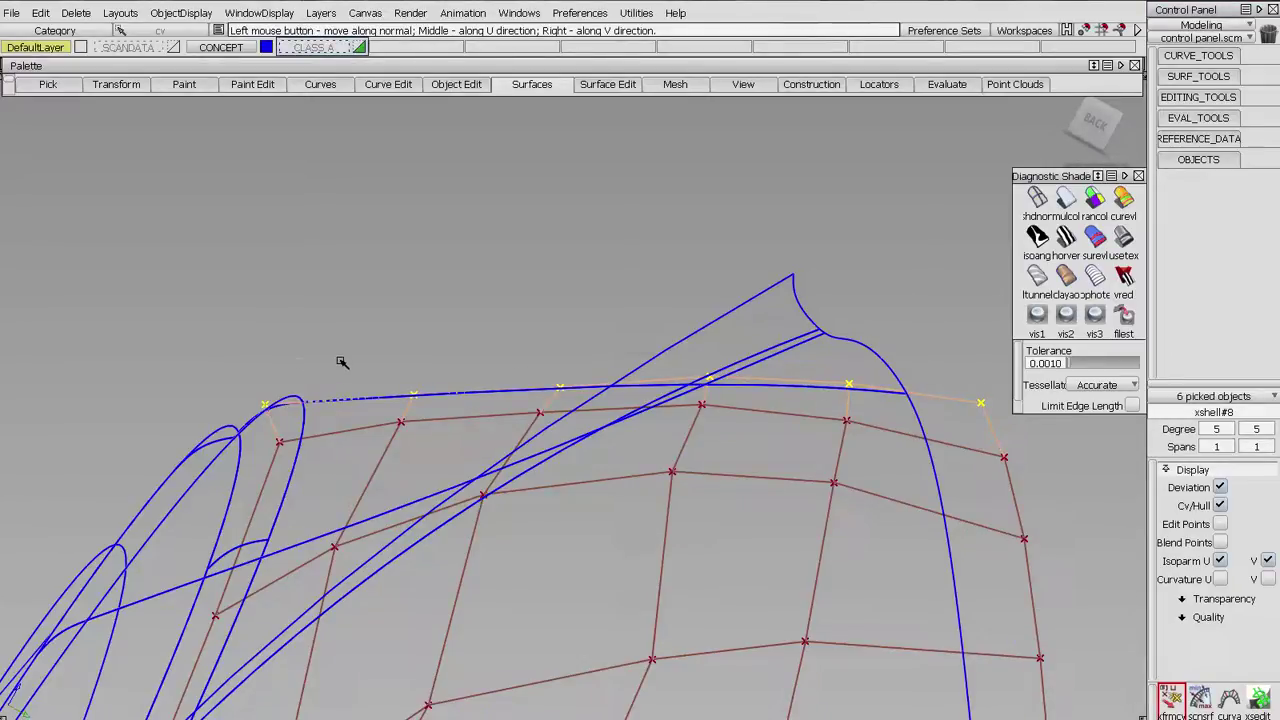
# Pick further CV rows one after another and examine how each flows across the two surfaces.
pyautogui.keyDown('alt'); pyautogui.keyDown('shift'); pyautogui.moveTo(340, 361); pyautogui.dragTo(505, 329); pyautogui.keyUp('shift'); pyautogui.keyUp('alt')
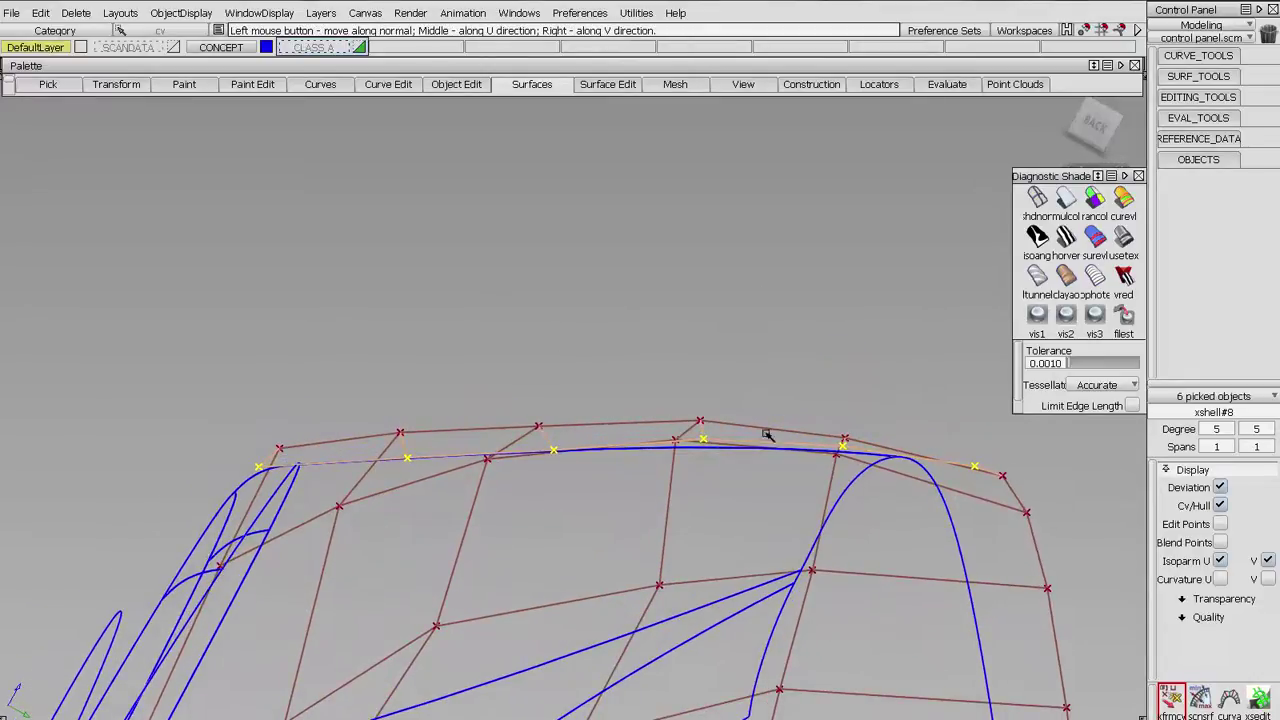
pyautogui.click(628, 425)
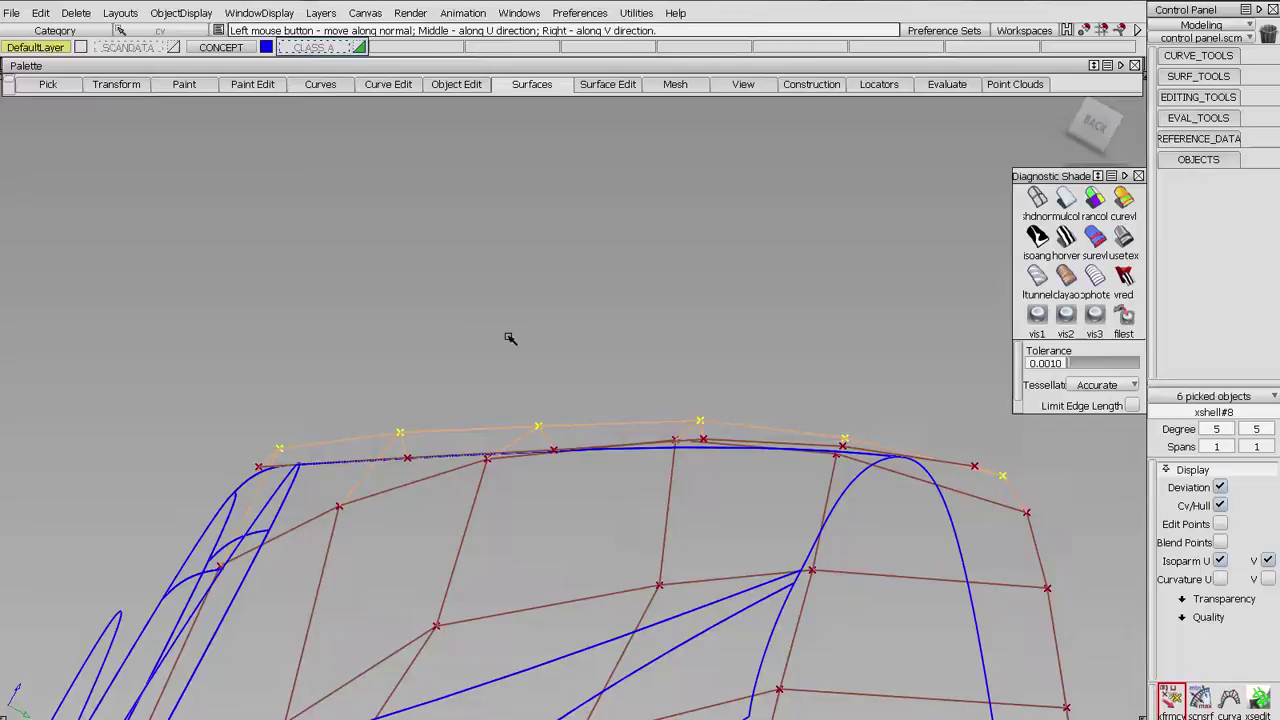
pyautogui.keyDown('alt'); pyautogui.keyDown('shift'); pyautogui.moveTo(509, 338); pyautogui.dragTo(507, 389); pyautogui.keyUp('shift'); pyautogui.keyUp('alt')
pyautogui.click(789, 392)
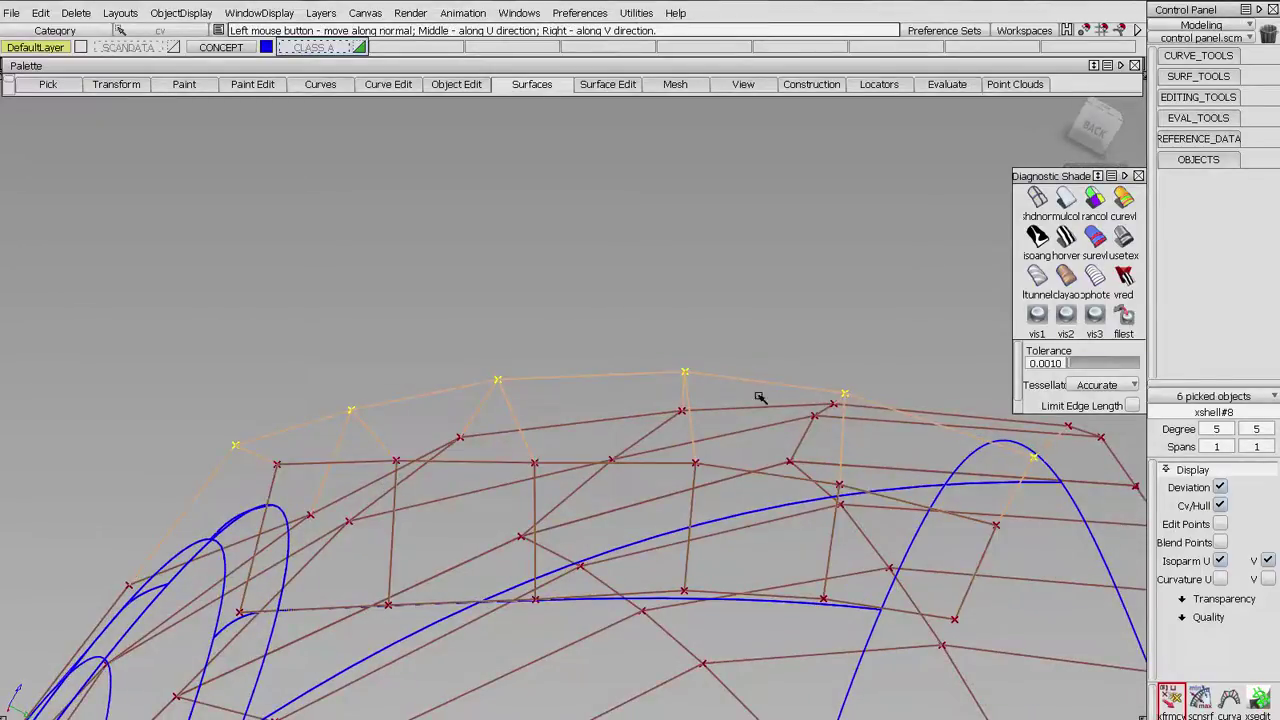
pyautogui.keyDown('alt'); pyautogui.keyDown('shift'); pyautogui.moveTo(521, 318); pyautogui.dragTo(551, 299); pyautogui.keyUp('shift'); pyautogui.keyUp('alt')
pyautogui.keyDown('alt'); pyautogui.keyDown('shift'); pyautogui.moveTo(556, 343); pyautogui.dragTo(498, 358); pyautogui.keyUp('shift'); pyautogui.keyUp('alt')
pyautogui.keyDown('alt'); pyautogui.keyDown('shift'); pyautogui.moveTo(486, 314); pyautogui.dragTo(580, 320); pyautogui.keyUp('shift'); pyautogui.keyUp('alt')
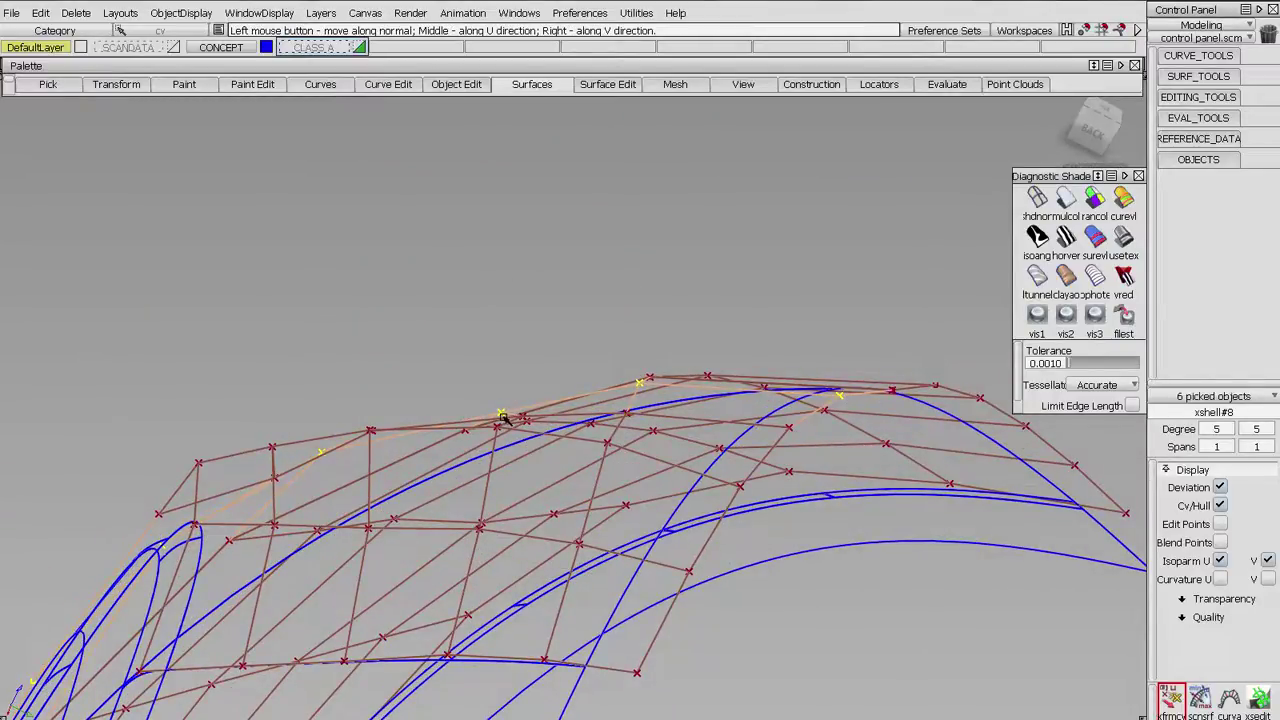
pyautogui.keyDown('alt'); pyautogui.keyDown('shift'); pyautogui.moveTo(365, 429); pyautogui.dragTo(705, 368); pyautogui.keyUp('shift'); pyautogui.keyUp('alt')
# Hide the control hulls and apply isoangle diagnostic shading to the two large surfaces above the wheel arch.
pyautogui.keyDown('shift'); pyautogui.click(645, 449); pyautogui.keyUp('shift')
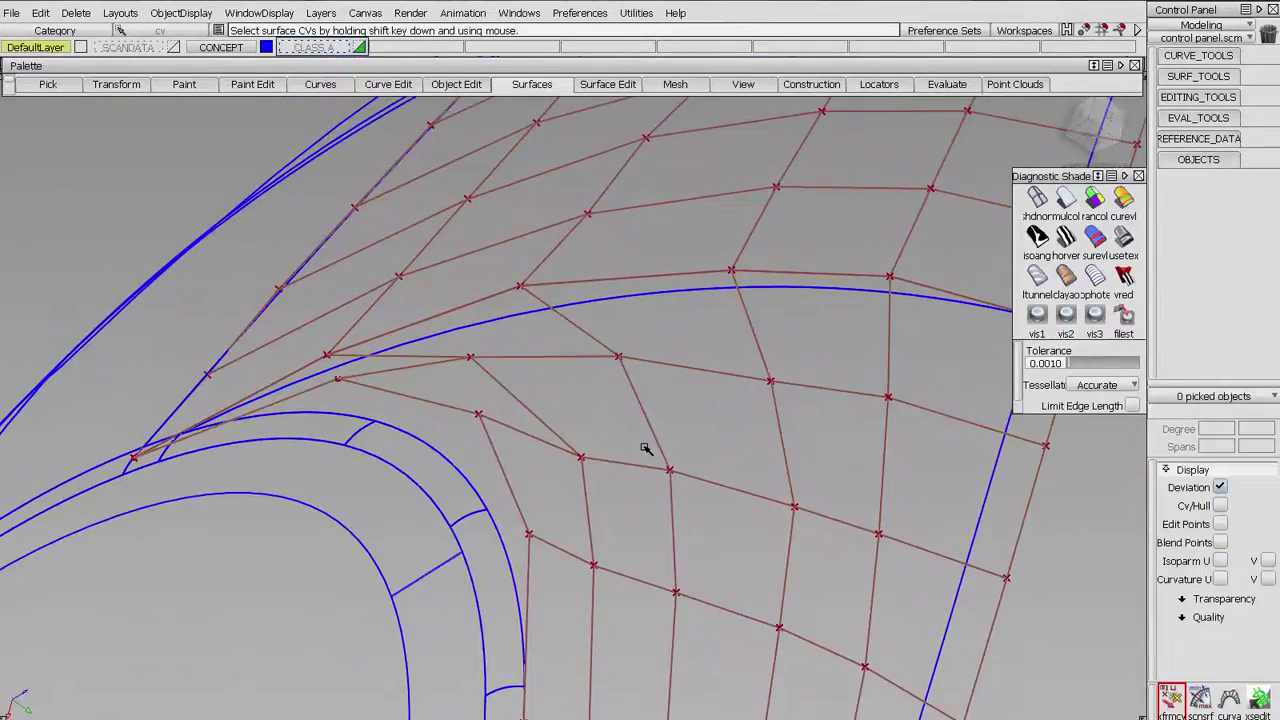
pyautogui.click(952, 361)
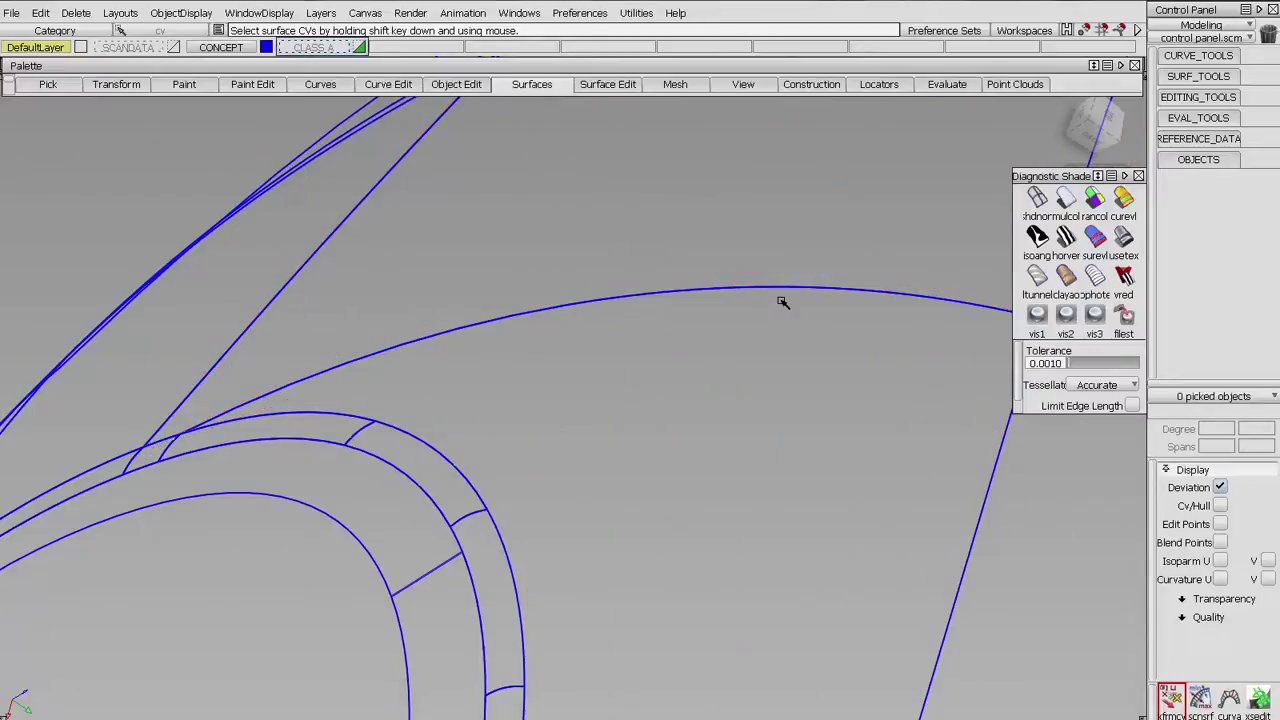
pyautogui.keyDown('ctrl'); pyautogui.keyDown('shift'); pyautogui.moveTo(916, 283); pyautogui.dragTo(662, 268); pyautogui.keyUp('shift'); pyautogui.keyUp('ctrl')
pyautogui.moveTo(629, 249); pyautogui.dragTo(726, 313)
pyautogui.click(1039, 238)
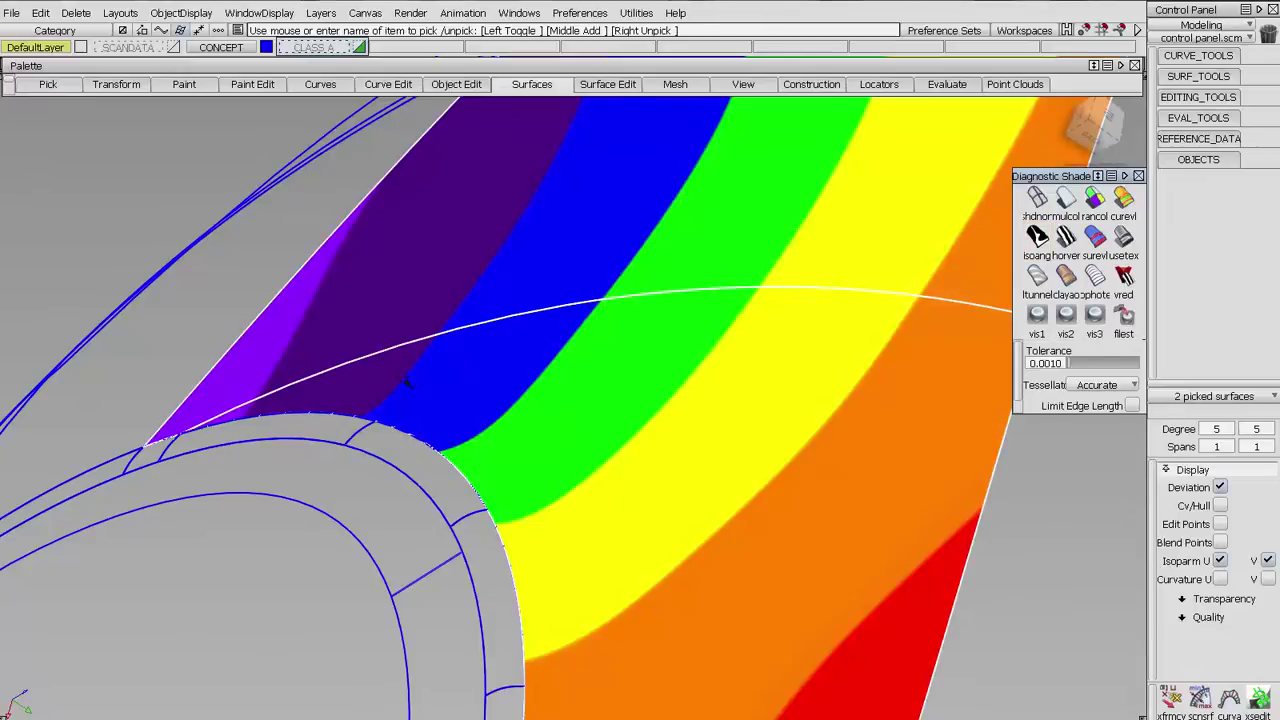
# Examine the isoangle colour bands crossing the boundary between the two large surfaces from several viewing angles.
pyautogui.keyDown('alt'); pyautogui.keyDown('shift'); pyautogui.moveTo(960, 300); pyautogui.dragTo(725, 371); pyautogui.keyUp('shift'); pyautogui.keyUp('alt')
pyautogui.keyDown('alt'); pyautogui.keyDown('shift'); pyautogui.moveTo(725, 371); pyautogui.dragTo(611, 385, button='middle'); pyautogui.keyUp('shift'); pyautogui.keyUp('alt')
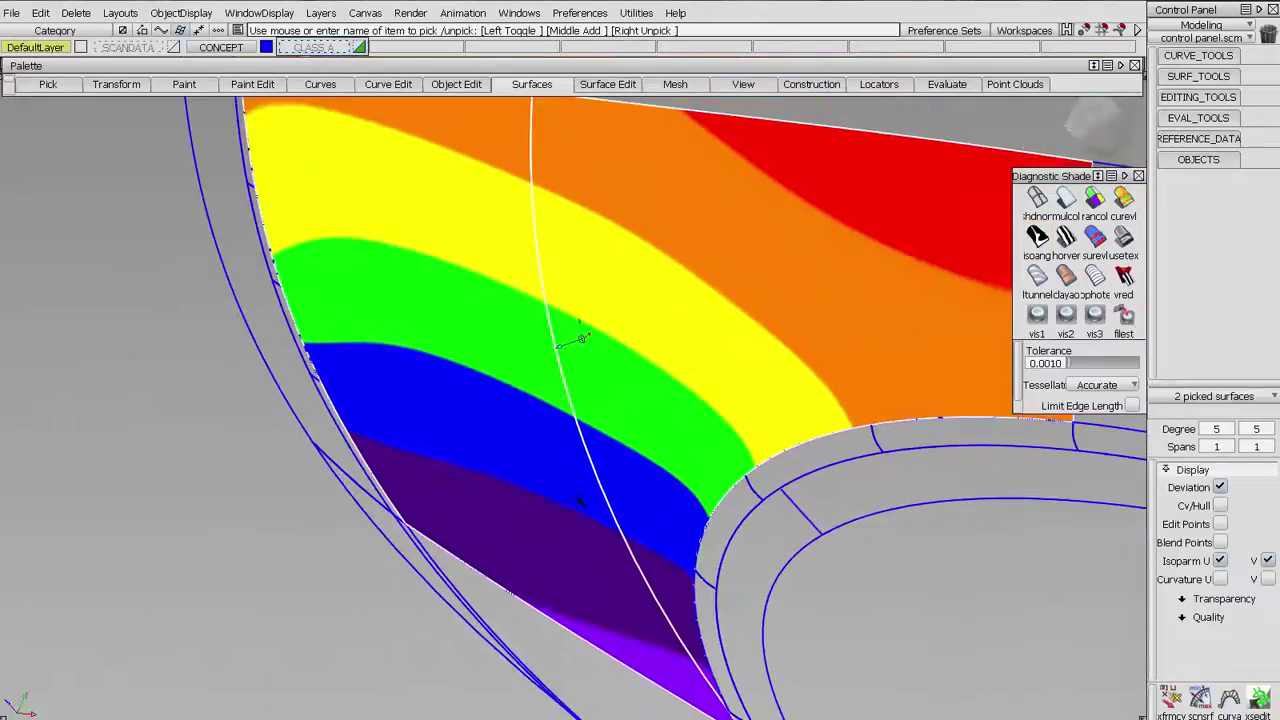
pyautogui.moveTo(611, 385)
pyautogui.keyDown('alt'); pyautogui.keyDown('shift'); pyautogui.mouseDown()
pyautogui.moveTo(845, 407)
pyautogui.moveTo(850, 421)
pyautogui.mouseUp(); pyautogui.keyUp('shift'); pyautogui.keyUp('alt')
pyautogui.keyDown('alt'); pyautogui.keyDown('shift'); pyautogui.moveTo(850, 421); pyautogui.dragTo(793, 460, button='right'); pyautogui.keyUp('shift'); pyautogui.keyUp('alt')
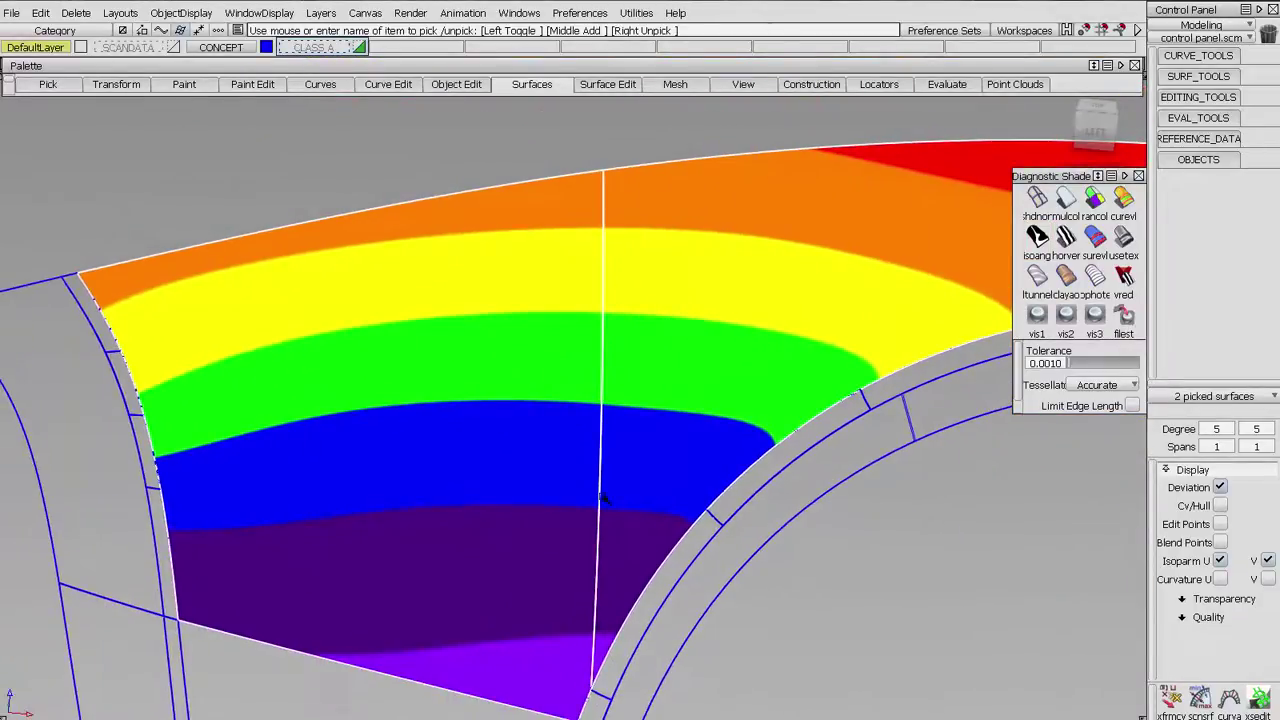
# Check the shared boundary of the two large surfaces with a continuity comb, and delete the comb locator.
pyautogui.keyDown('ctrl'); pyautogui.keyDown('shift'); pyautogui.moveTo(749, 402); pyautogui.dragTo(761, 277); pyautogui.keyUp('shift'); pyautogui.keyUp('ctrl')
pyautogui.moveTo(1193, 118); pyautogui.dragTo(1205, 291)
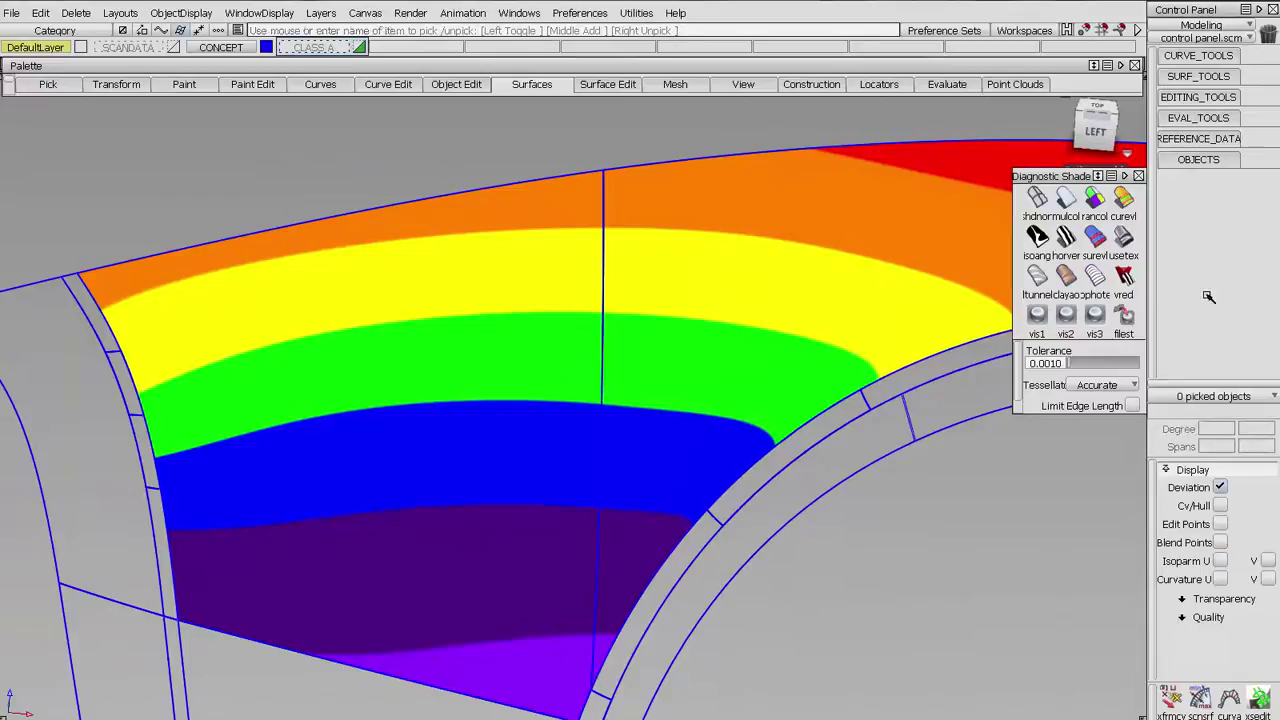
pyautogui.moveTo(1194, 117); pyautogui.dragTo(1216, 180)
pyautogui.moveTo(1238, 336); pyautogui.dragTo(1238, 336)
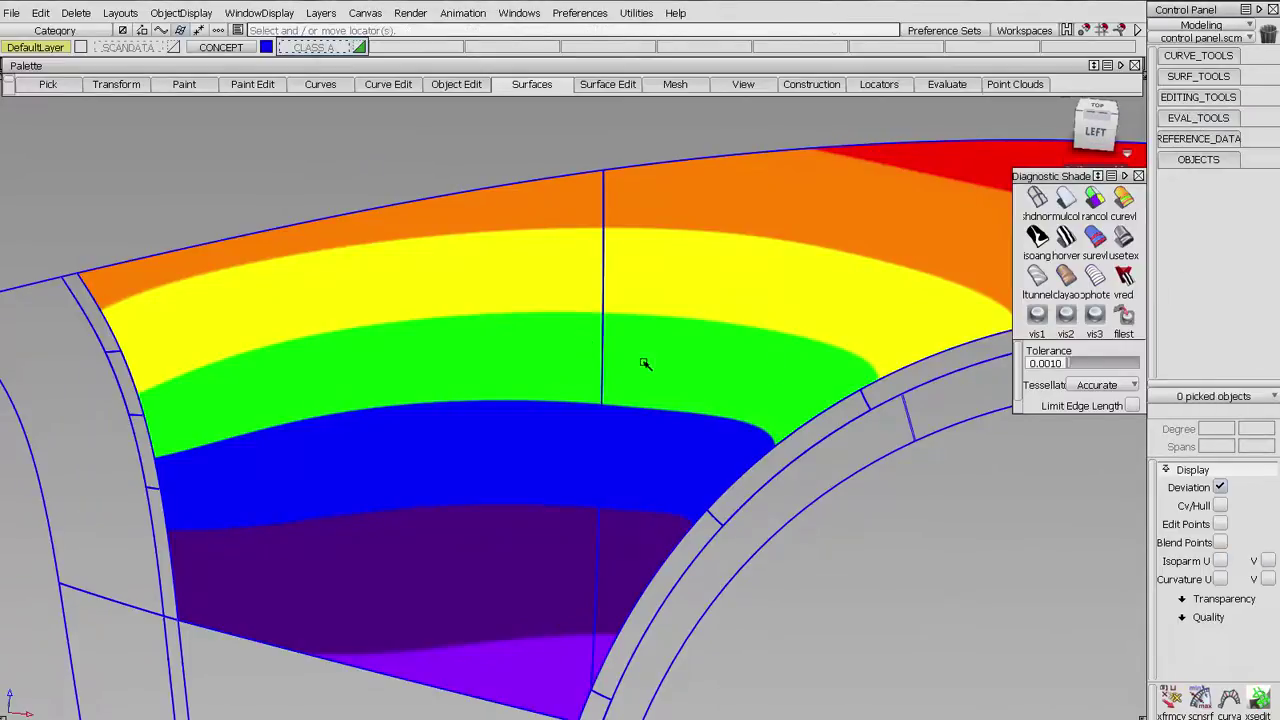
pyautogui.click(600, 308)
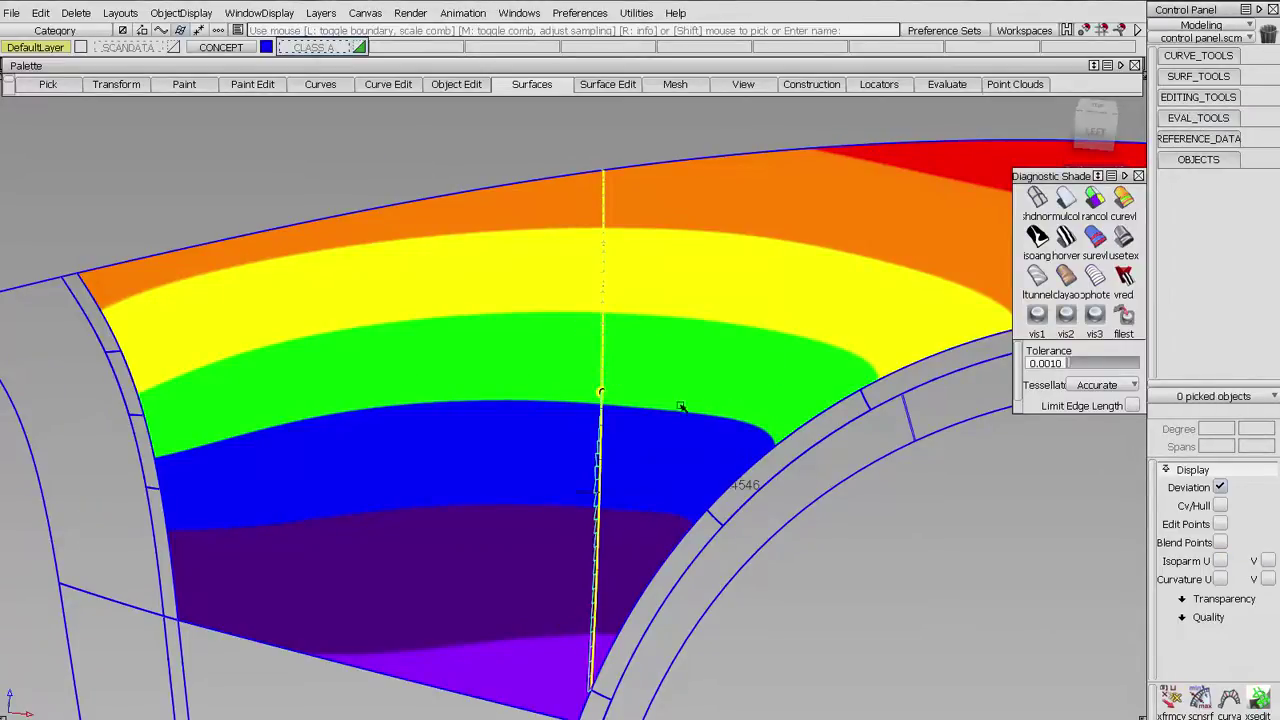
pyautogui.moveTo(683, 406); pyautogui.dragTo(665, 406)
pyautogui.moveTo(740, 391); pyautogui.dragTo(486, 390)
pyautogui.keyDown('alt'); pyautogui.keyDown('shift'); pyautogui.moveTo(588, 400); pyautogui.dragTo(714, 374); pyautogui.keyUp('shift'); pyautogui.keyUp('alt')
pyautogui.press('Delete')
pyautogui.press('Return')
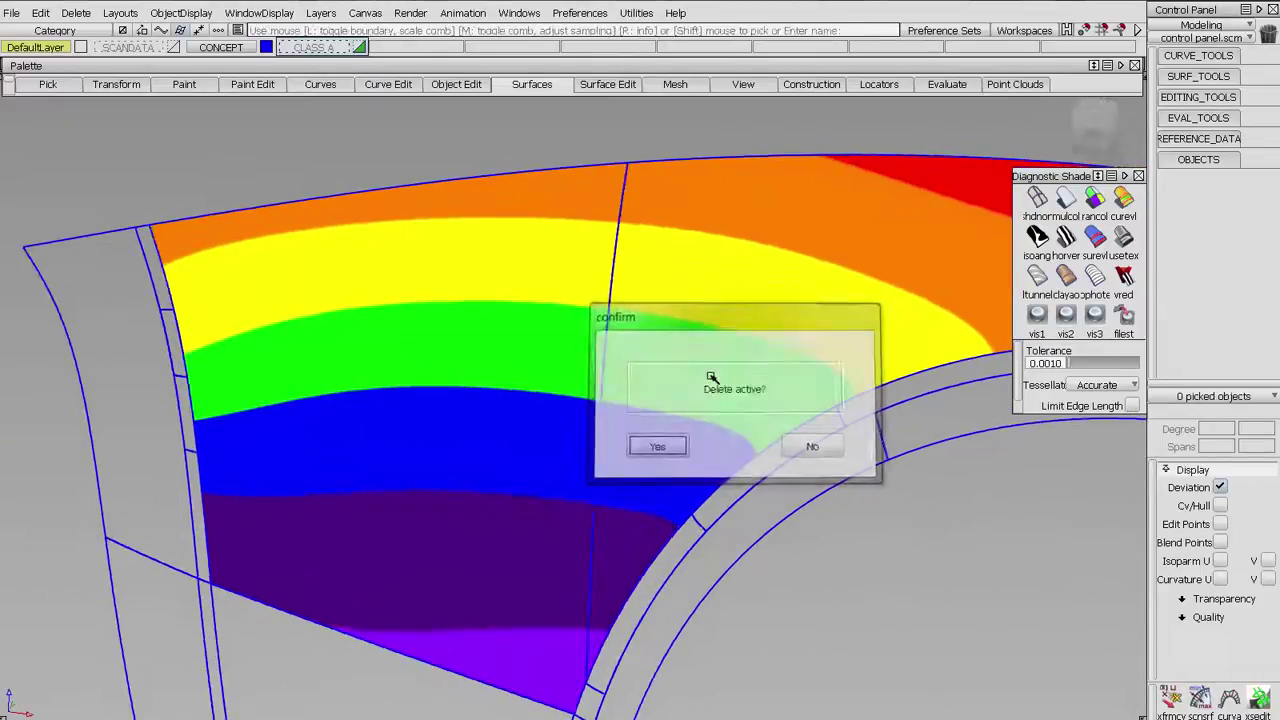
# Apply horizontal/vertical zebra diagnostic shading to all the fender surfaces.
pyautogui.keyDown('alt'); pyautogui.keyDown('shift'); pyautogui.moveTo(712, 376); pyautogui.dragTo(718, 513, button='right'); pyautogui.keyUp('shift'); pyautogui.keyUp('alt')
pyautogui.keyDown('alt'); pyautogui.keyDown('shift'); pyautogui.moveTo(718, 513); pyautogui.dragTo(714, 384, button='middle'); pyautogui.keyUp('shift'); pyautogui.keyUp('alt')
pyautogui.keyDown('alt'); pyautogui.keyDown('shift'); pyautogui.moveTo(801, 487); pyautogui.dragTo(767, 435); pyautogui.keyUp('shift'); pyautogui.keyUp('alt')
pyautogui.keyDown('alt'); pyautogui.keyDown('shift'); pyautogui.moveTo(767, 435); pyautogui.dragTo(1010, 244, button='right'); pyautogui.keyUp('shift'); pyautogui.keyUp('alt')
pyautogui.click(1070, 237)
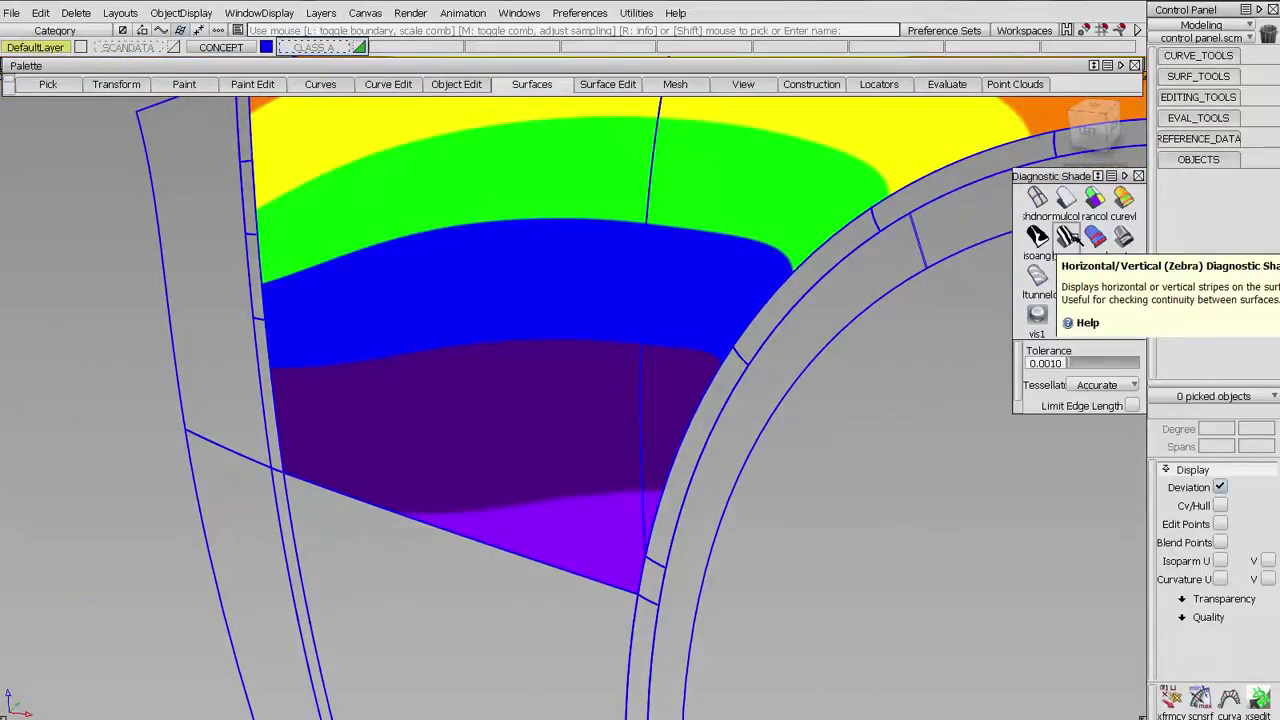
pyautogui.click(1066, 237)
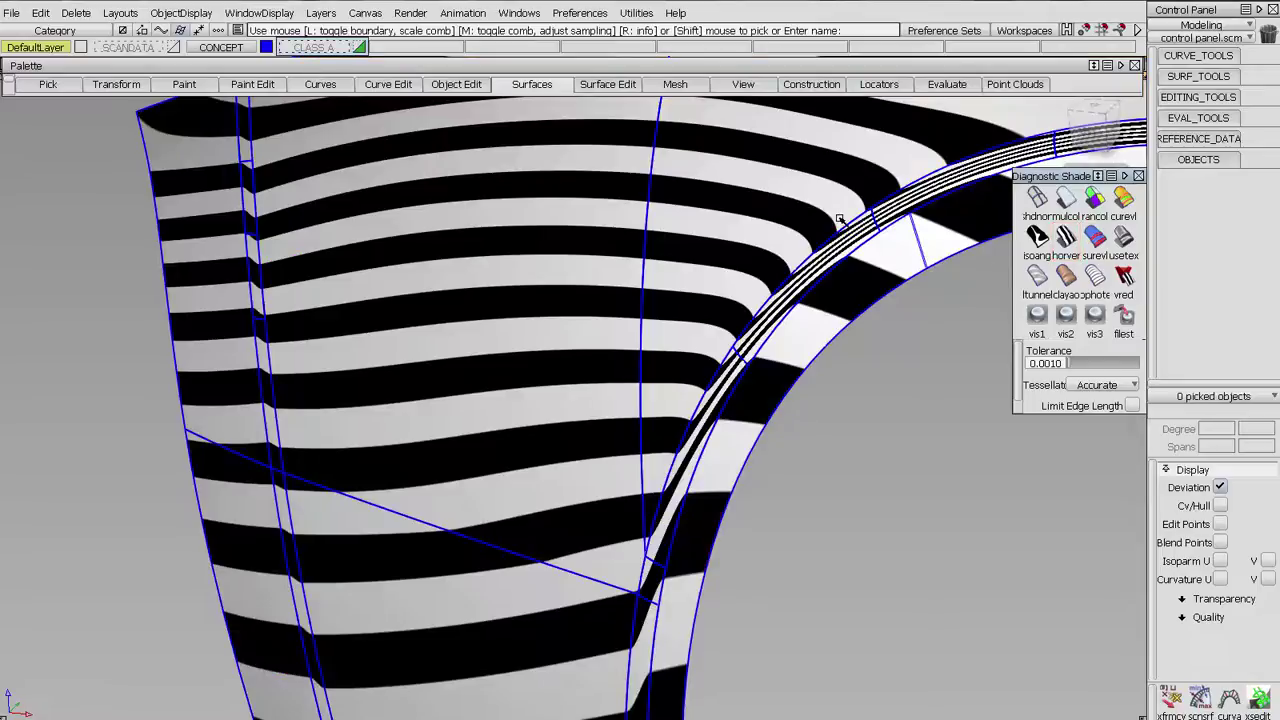
# Examine how the zebra stripes flow across the two large surfaces and into the wheel-arch flange from side and front views.
pyautogui.keyDown('alt'); pyautogui.keyDown('shift'); pyautogui.moveTo(806, 258); pyautogui.dragTo(716, 324, button='right'); pyautogui.keyUp('shift'); pyautogui.keyUp('alt')
pyautogui.moveTo(716, 324)
pyautogui.keyDown('alt'); pyautogui.keyDown('shift'); pyautogui.mouseDown()
pyautogui.moveTo(780, 318)
pyautogui.moveTo(852, 326)
pyautogui.moveTo(862, 340)
pyautogui.mouseUp(); pyautogui.keyUp('shift'); pyautogui.keyUp('alt')
pyautogui.keyDown('alt'); pyautogui.keyDown('shift'); pyautogui.moveTo(1085, 118); pyautogui.dragTo(1040, 145); pyautogui.keyUp('shift'); pyautogui.keyUp('alt')
pyautogui.keyDown('alt'); pyautogui.keyDown('shift'); pyautogui.moveTo(721, 435); pyautogui.dragTo(775, 395, button='right'); pyautogui.keyUp('shift'); pyautogui.keyUp('alt')
pyautogui.moveTo(1068, 178); pyautogui.dragTo(1068, 469)
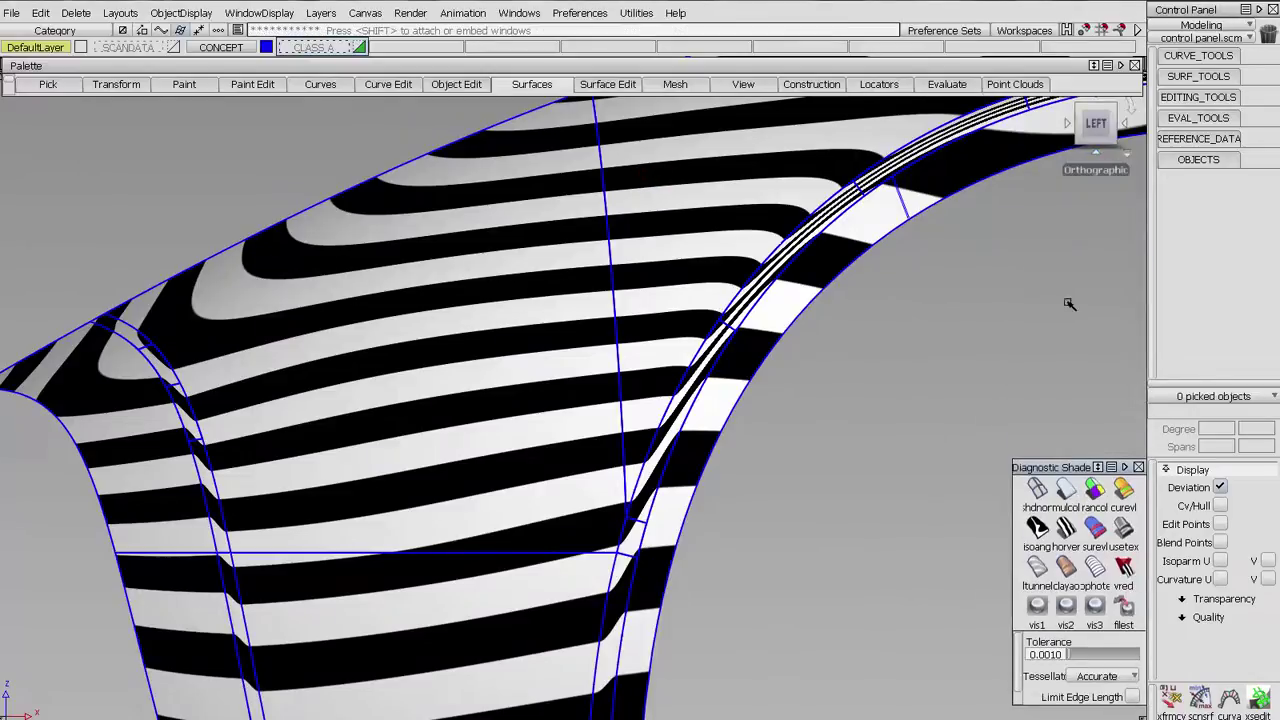
pyautogui.keyDown('alt'); pyautogui.keyDown('shift'); pyautogui.moveTo(951, 251); pyautogui.dragTo(1068, 254); pyautogui.keyUp('shift'); pyautogui.keyUp('alt')
pyautogui.keyDown('alt'); pyautogui.keyDown('shift'); pyautogui.click(1127, 245); pyautogui.keyUp('shift'); pyautogui.keyUp('alt')
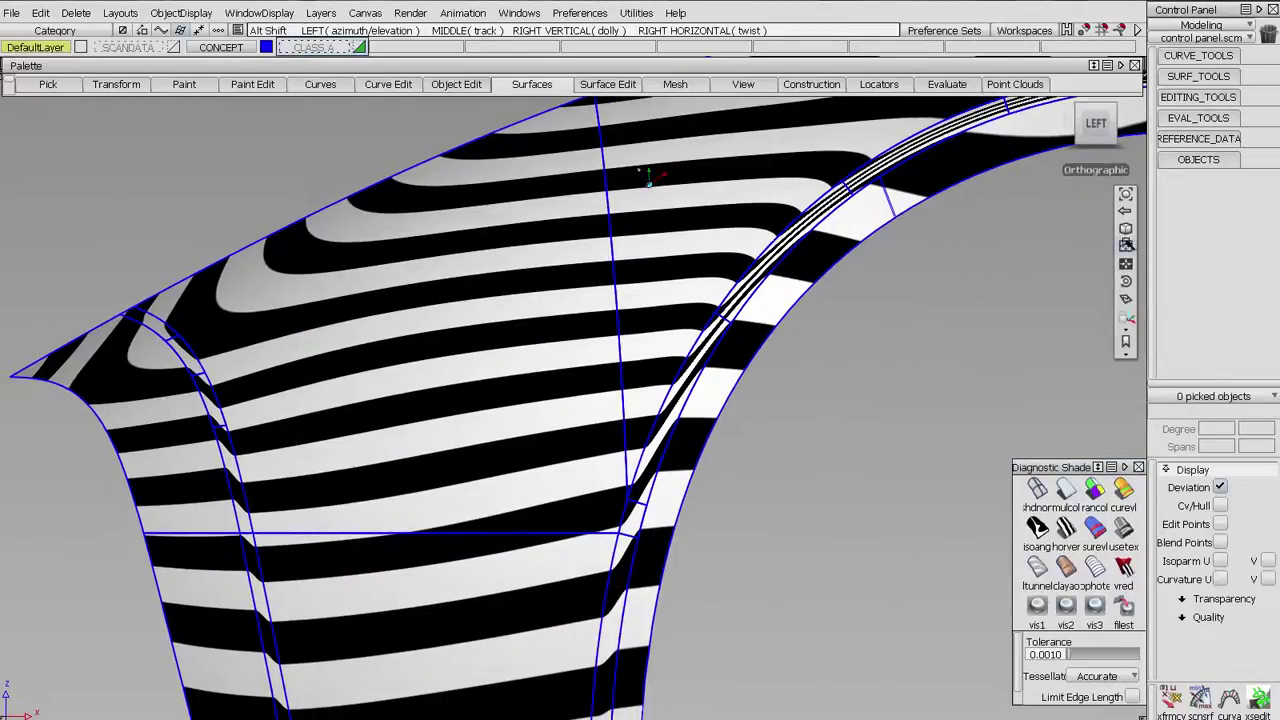
pyautogui.moveTo(677, 388)
pyautogui.keyDown('alt'); pyautogui.keyDown('shift'); pyautogui.mouseDown()
pyautogui.moveTo(677, 289)
pyautogui.moveTo(731, 306)
pyautogui.moveTo(740, 294)
pyautogui.moveTo(729, 357)
pyautogui.moveTo(731, 333)
pyautogui.mouseUp(); pyautogui.keyUp('shift'); pyautogui.keyUp('alt')
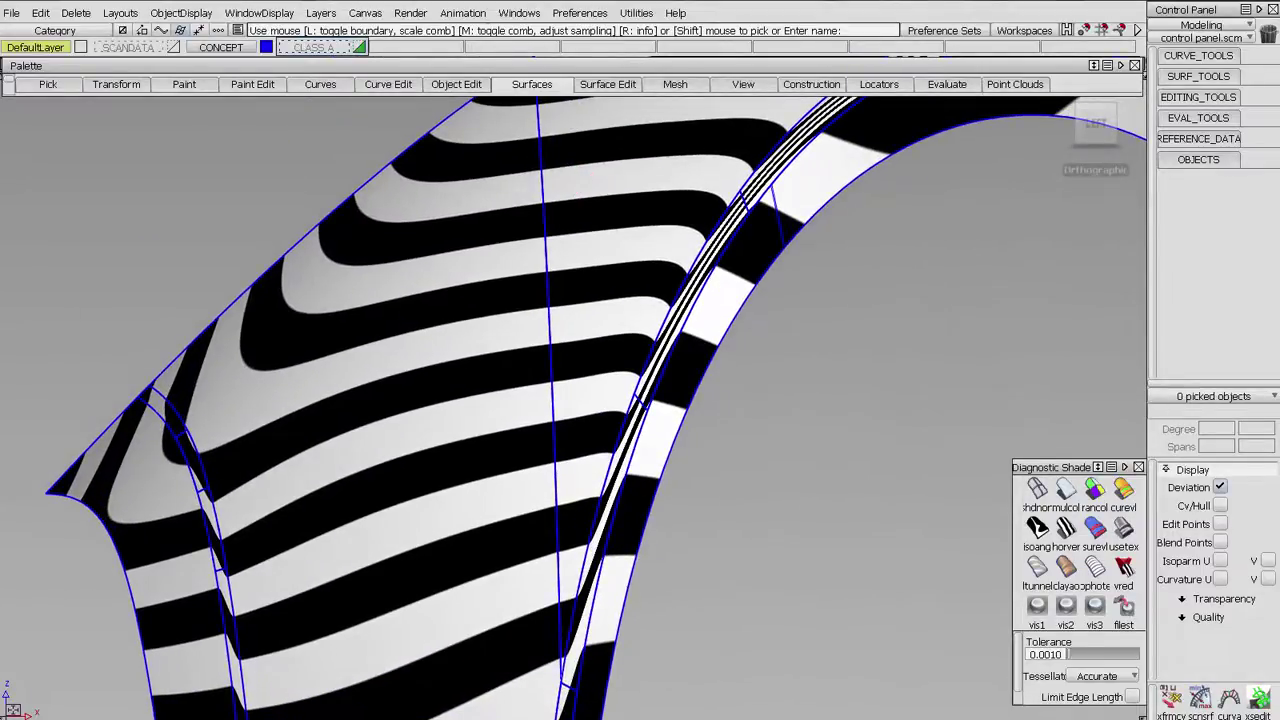
pyautogui.moveTo(817, 180)
pyautogui.keyDown('alt'); pyautogui.keyDown('shift'); pyautogui.mouseDown(button='right')
pyautogui.moveTo(814, 217)
pyautogui.moveTo(749, 271)
pyautogui.mouseUp(button='right'); pyautogui.keyUp('shift'); pyautogui.keyUp('alt')
pyautogui.keyDown('alt'); pyautogui.keyDown('shift'); pyautogui.moveTo(749, 271); pyautogui.dragTo(736, 277, button='middle'); pyautogui.keyUp('shift'); pyautogui.keyUp('alt')
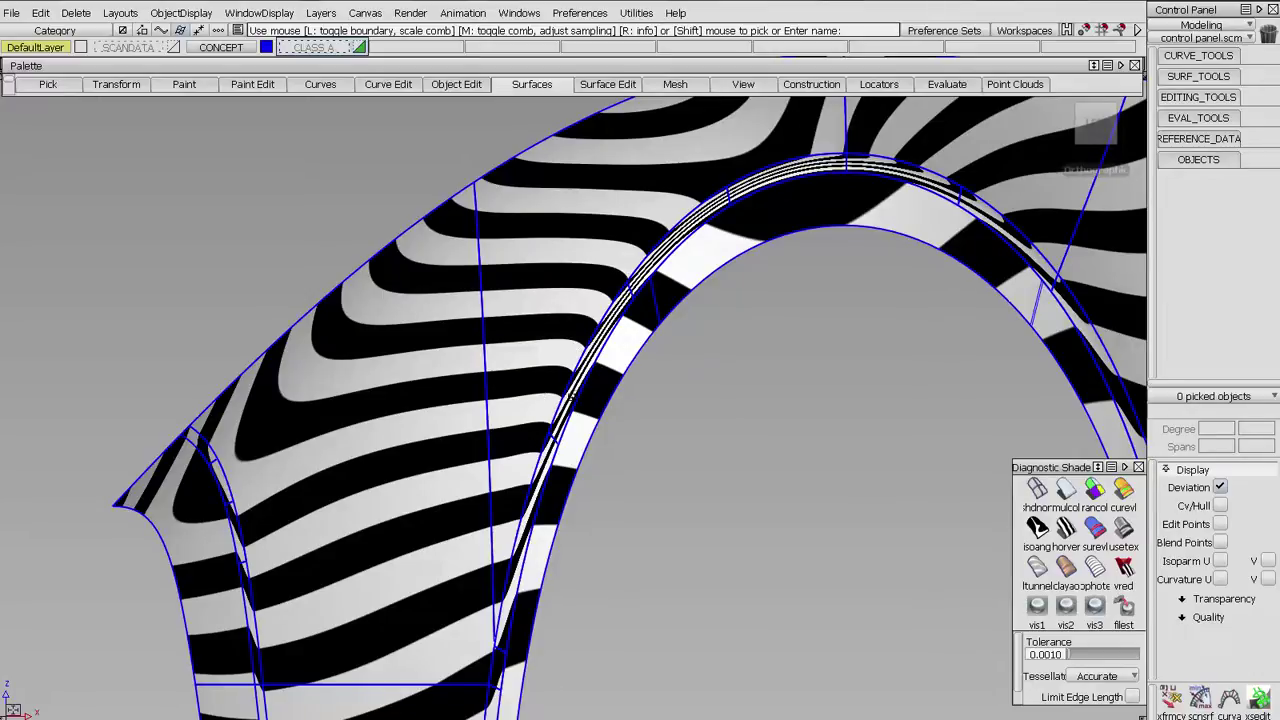
pyautogui.keyDown('alt'); pyautogui.keyDown('shift'); pyautogui.moveTo(543, 384); pyautogui.dragTo(623, 281, button='right'); pyautogui.keyUp('shift'); pyautogui.keyUp('alt')
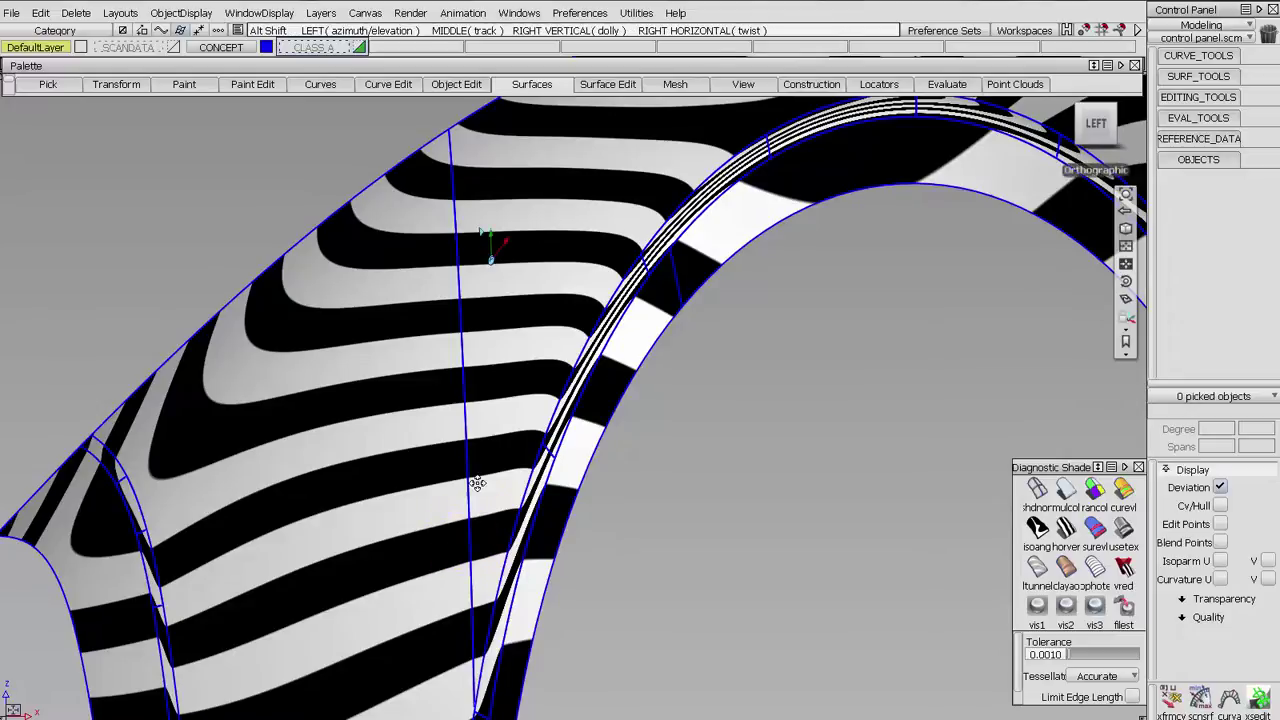
pyautogui.keyDown('alt'); pyautogui.keyDown('shift'); pyautogui.moveTo(471, 486); pyautogui.dragTo(530, 372); pyautogui.keyUp('shift'); pyautogui.keyUp('alt')
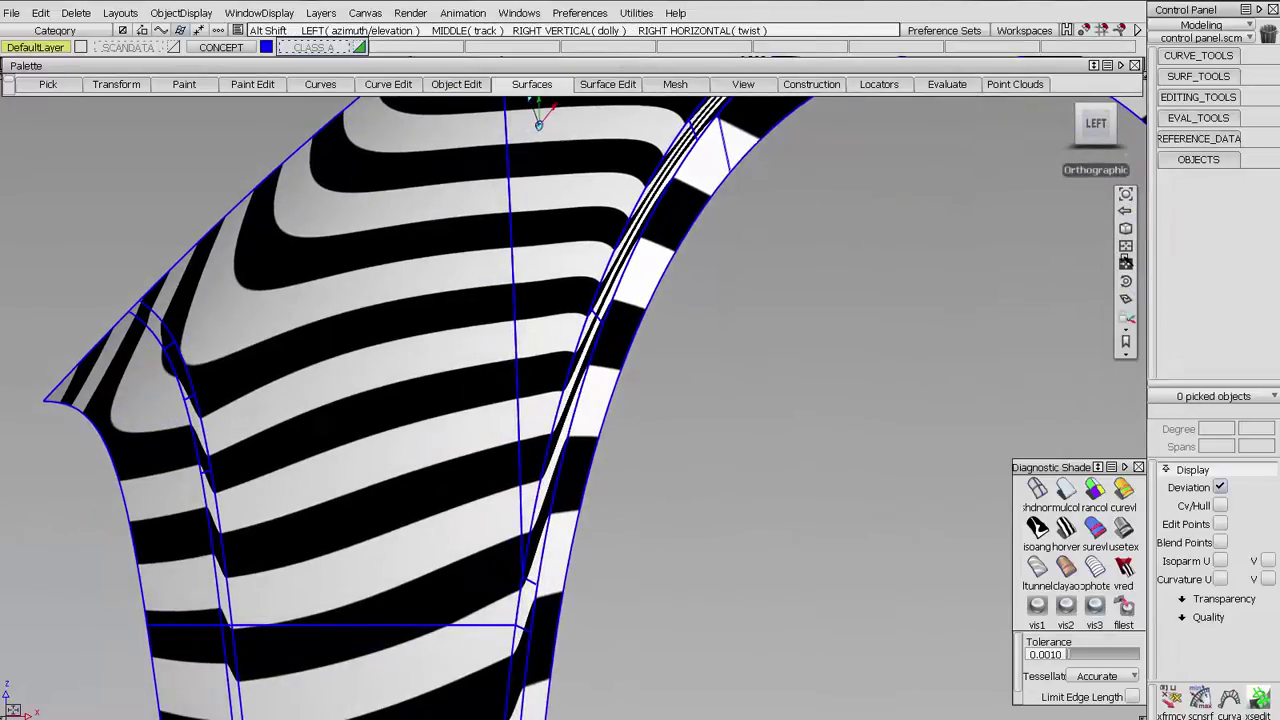
pyautogui.click(1125, 261)
pyautogui.moveTo(767, 260)
pyautogui.keyDown('alt'); pyautogui.keyDown('shift'); pyautogui.mouseDown()
pyautogui.moveTo(374, 383)
pyautogui.moveTo(410, 343)
pyautogui.moveTo(737, 393)
pyautogui.moveTo(706, 386)
pyautogui.moveTo(720, 414)
pyautogui.moveTo(689, 383)
pyautogui.mouseUp(); pyautogui.keyUp('shift'); pyautogui.keyUp('alt')
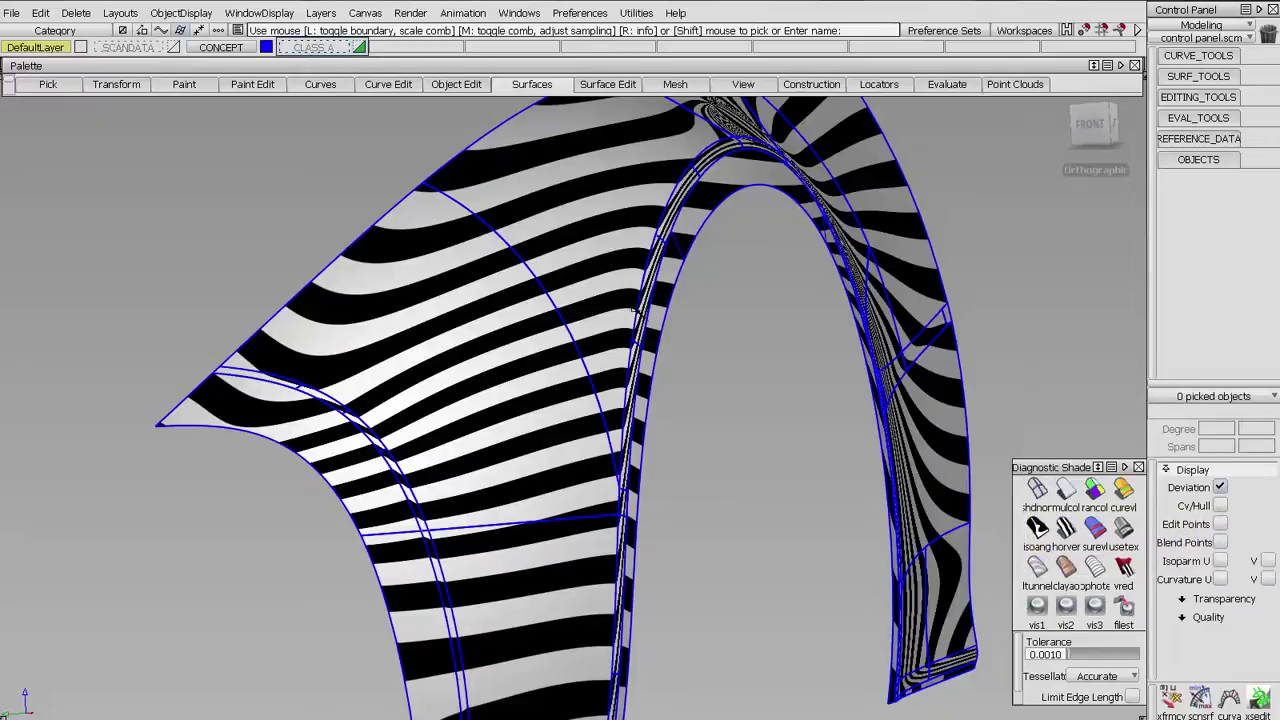
# Turn off the zebra shading and start a new radial cross-section group in the Cross Section Editor.
pyautogui.click(1037, 488)
pyautogui.keyDown('alt'); pyautogui.keyDown('shift'); pyautogui.moveTo(1000, 470); pyautogui.dragTo(950, 446); pyautogui.keyUp('shift'); pyautogui.keyUp('alt')
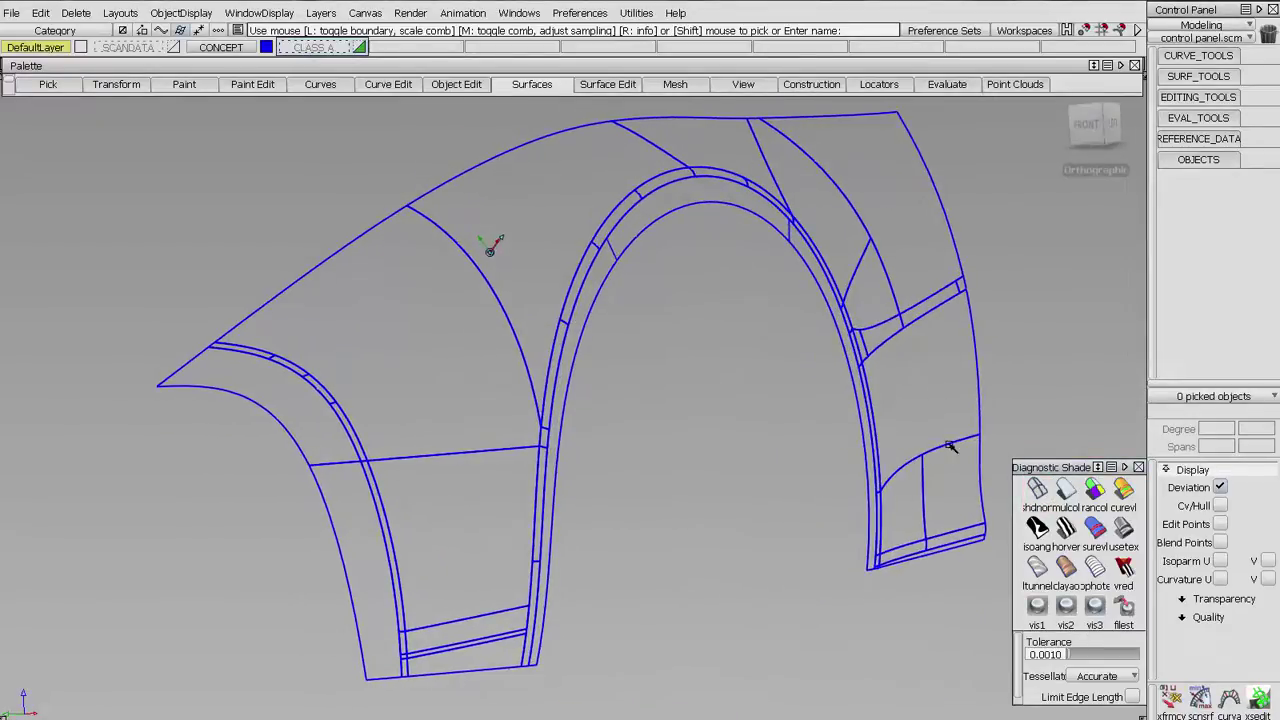
pyautogui.click(1258, 697)
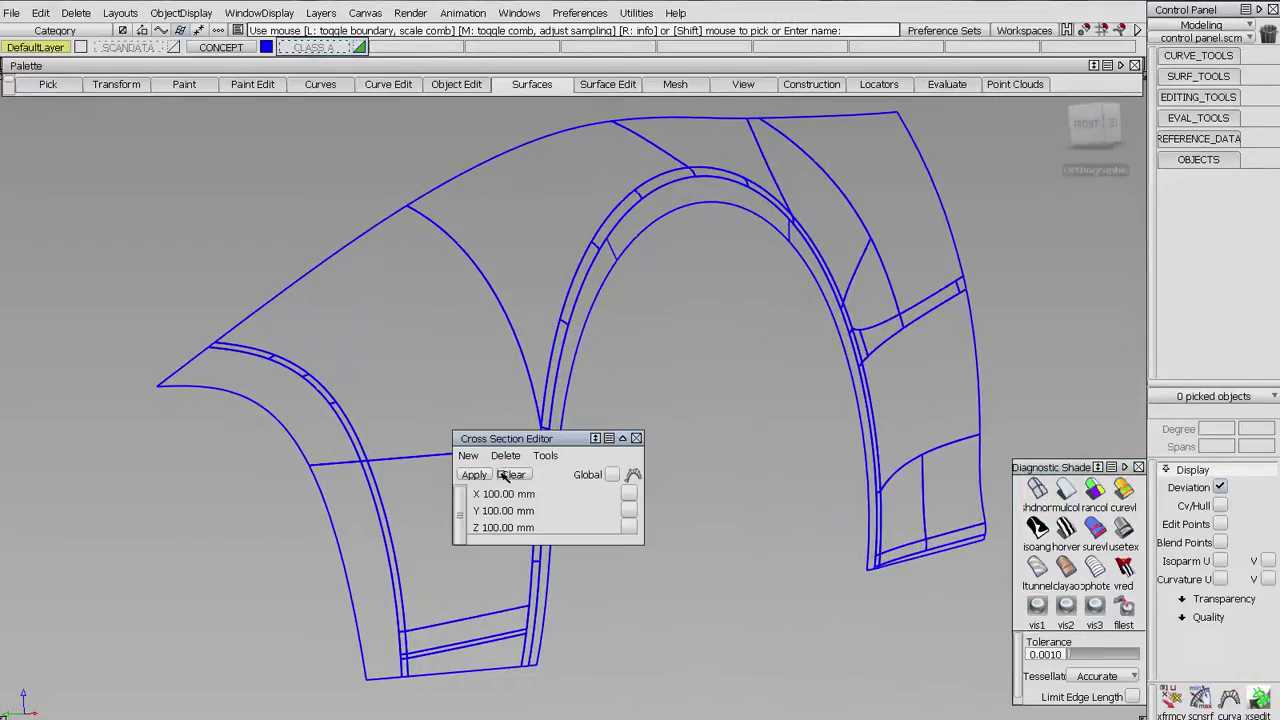
pyautogui.click(468, 456)
pyautogui.click(482, 550)
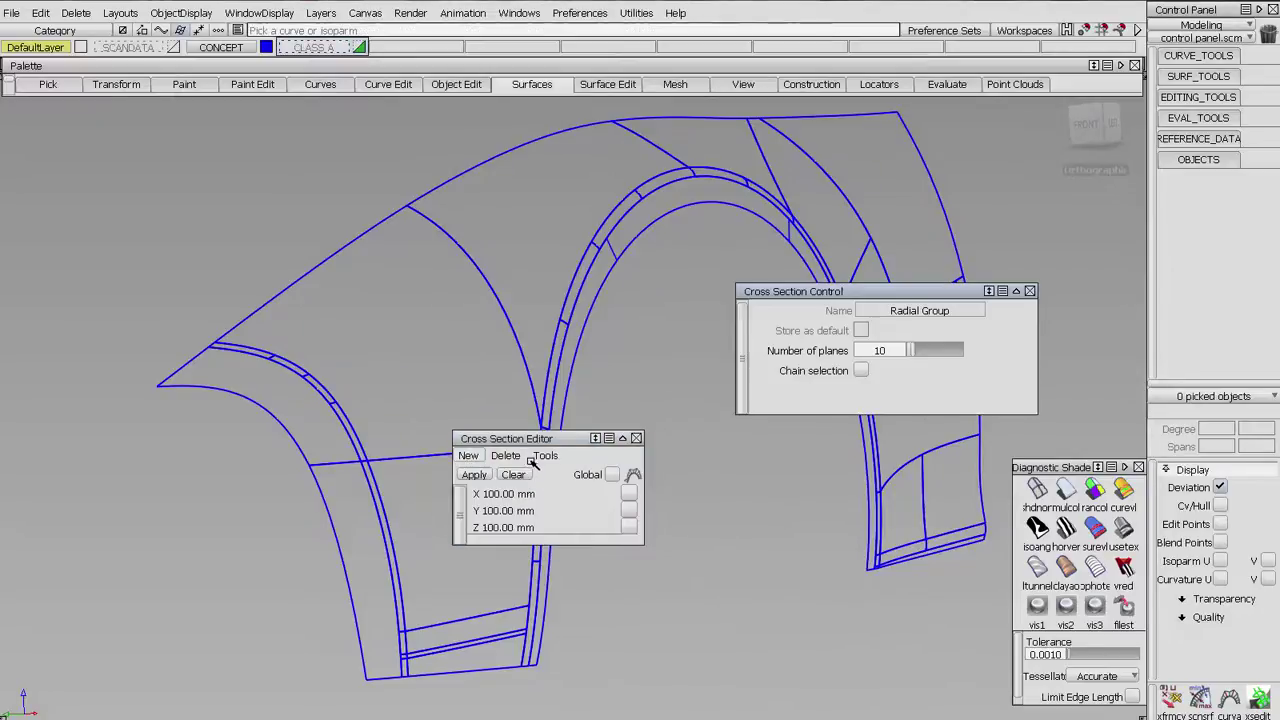
pyautogui.moveTo(517, 440); pyautogui.dragTo(246, 415)
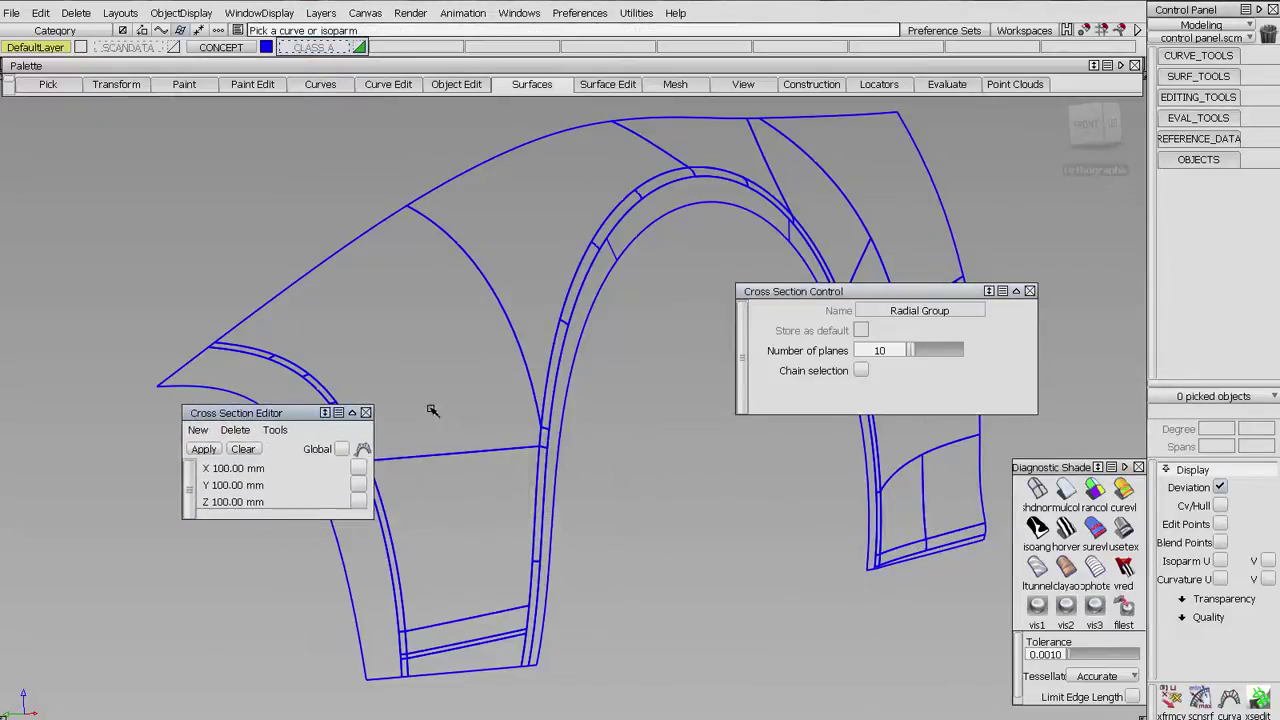
# Pick three consecutive edge segments along the wheel arch as the path for the radial group of 10 planes.
pyautogui.click(555, 405)
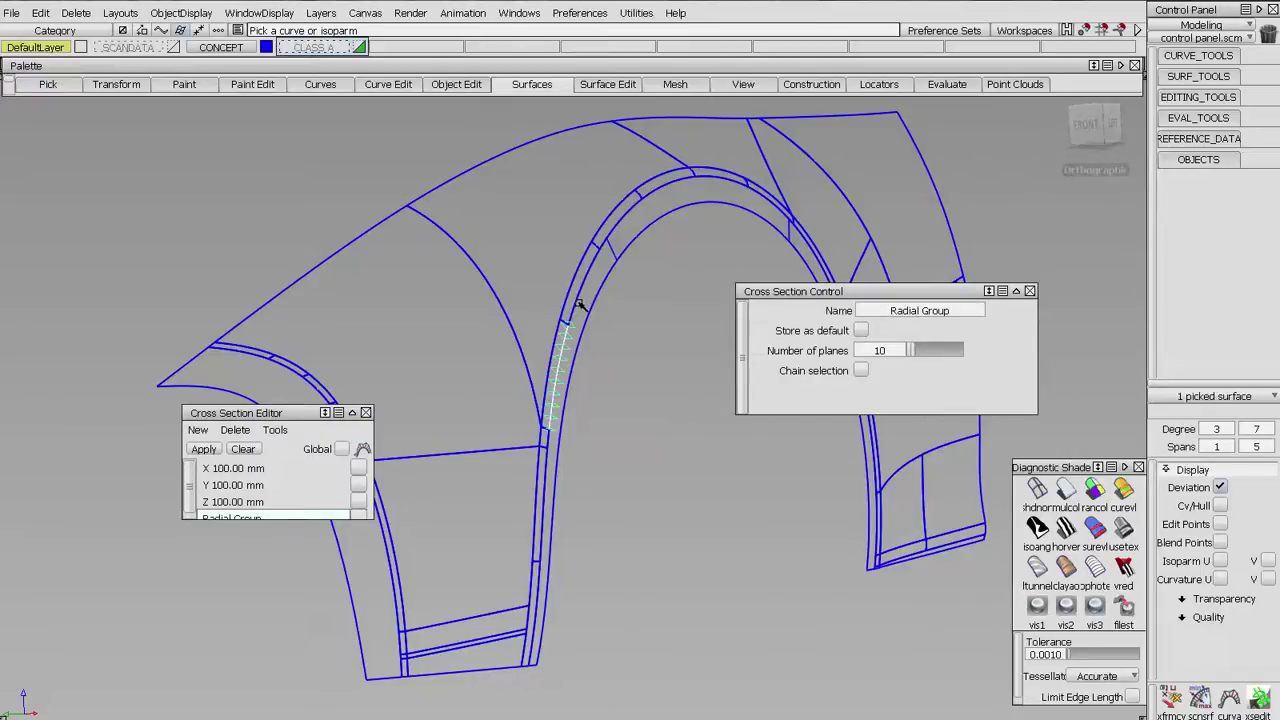
pyautogui.click(613, 247)
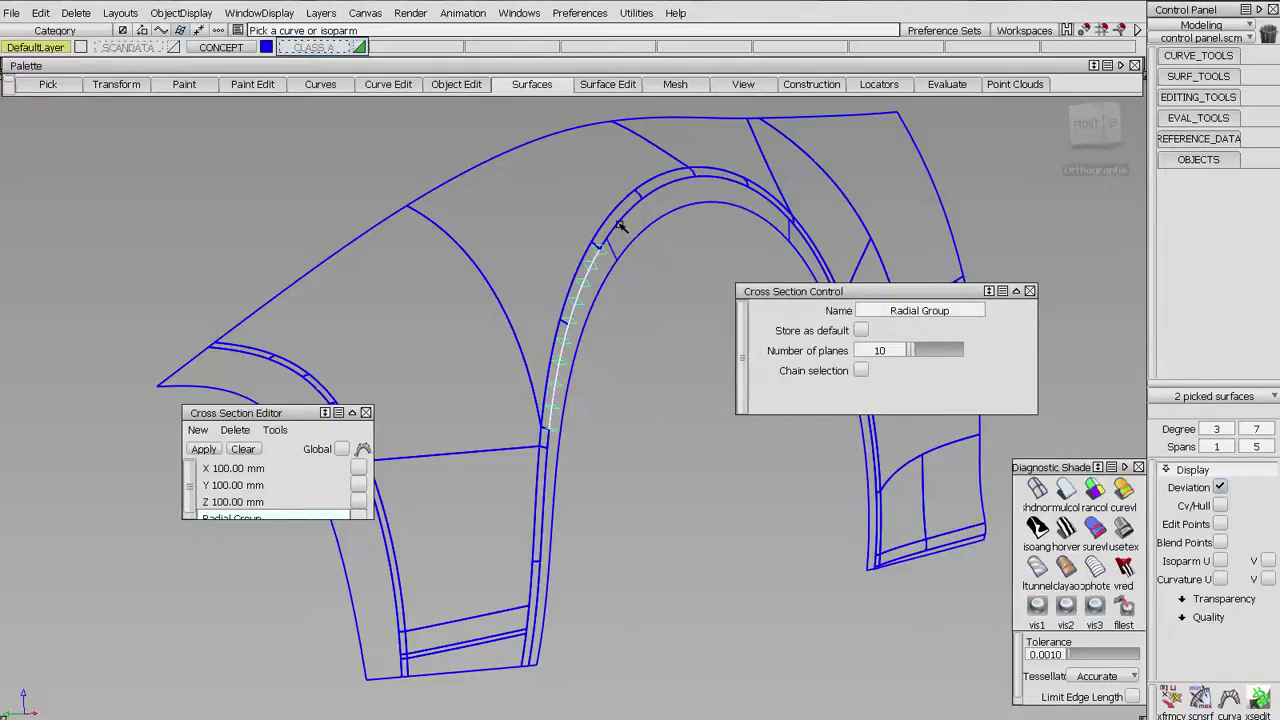
pyautogui.click(619, 226)
pyautogui.click(659, 235)
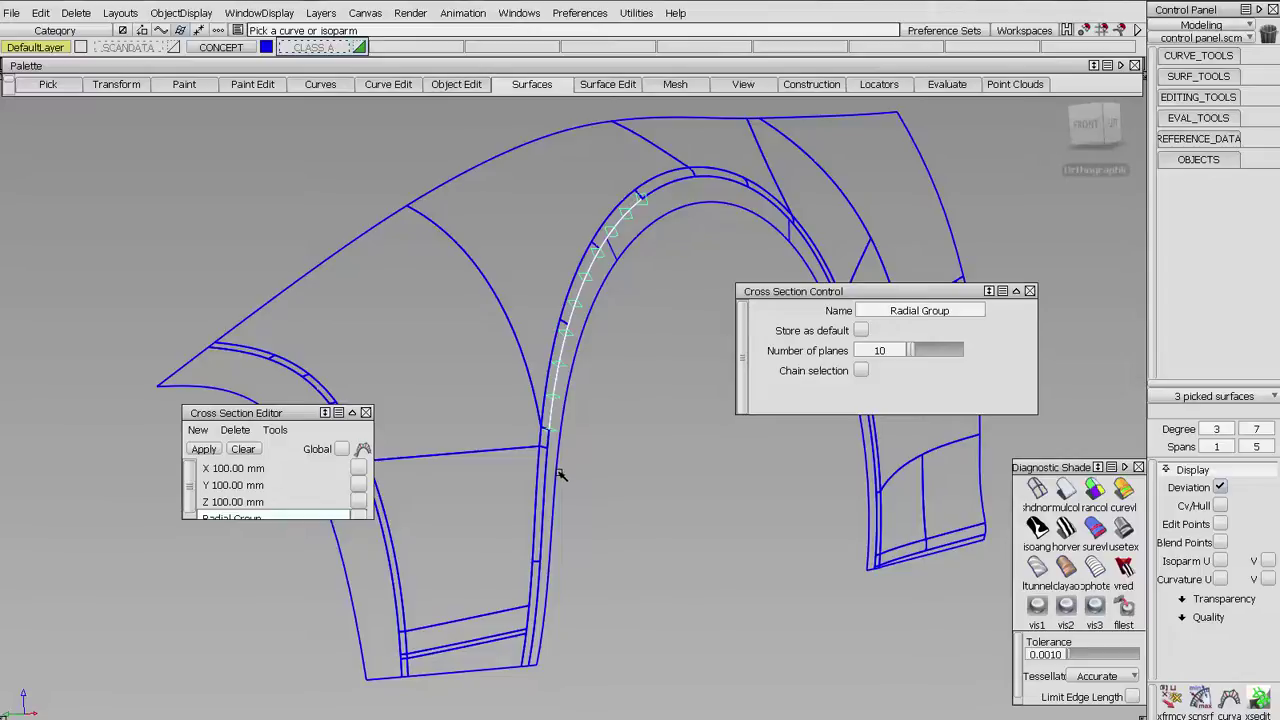
# Pick all the fender surfaces and display the Radial Group cross sections on them.
pyautogui.moveTo(560, 475)
pyautogui.keyDown('alt'); pyautogui.keyDown('shift'); pyautogui.mouseDown()
pyautogui.moveTo(551, 497)
pyautogui.moveTo(551, 466)
pyautogui.mouseUp(); pyautogui.keyUp('shift'); pyautogui.keyUp('alt')
pyautogui.keyDown('ctrl'); pyautogui.keyDown('shift'); pyautogui.moveTo(571, 349); pyautogui.dragTo(491, 374); pyautogui.keyUp('shift'); pyautogui.keyUp('ctrl')
pyautogui.click(503, 317)
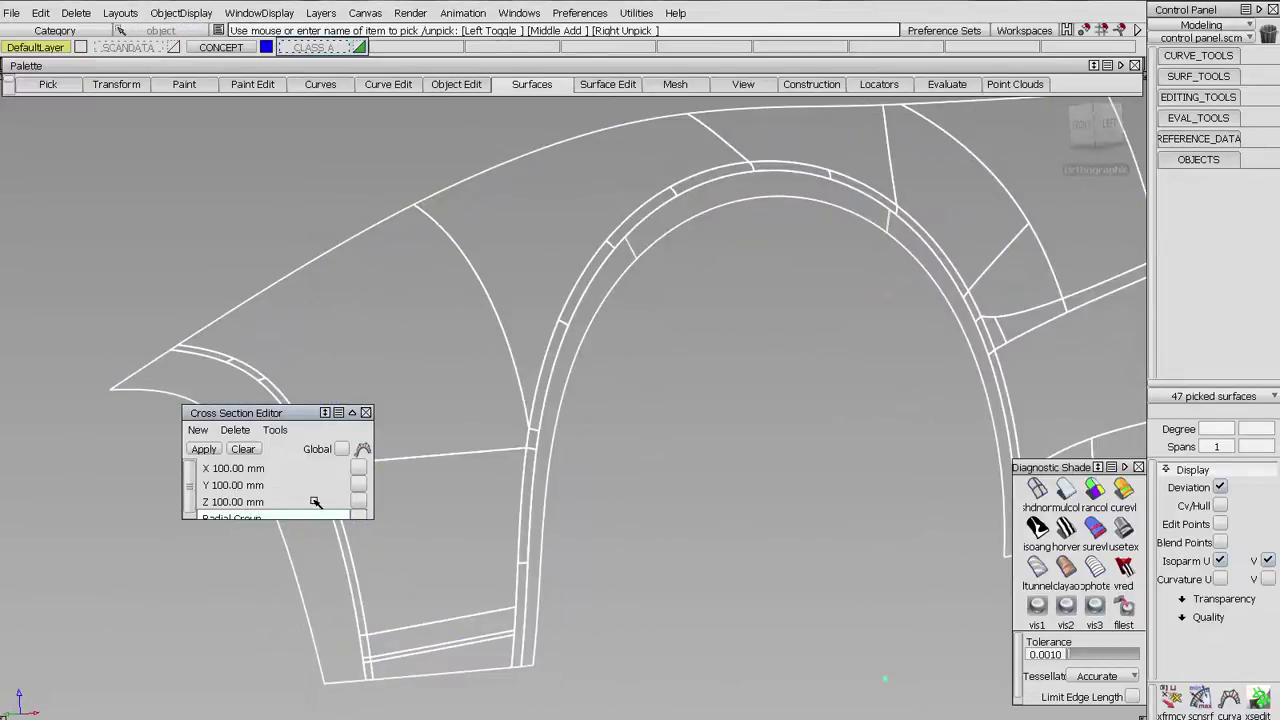
pyautogui.moveTo(192, 489); pyautogui.dragTo(193, 503)
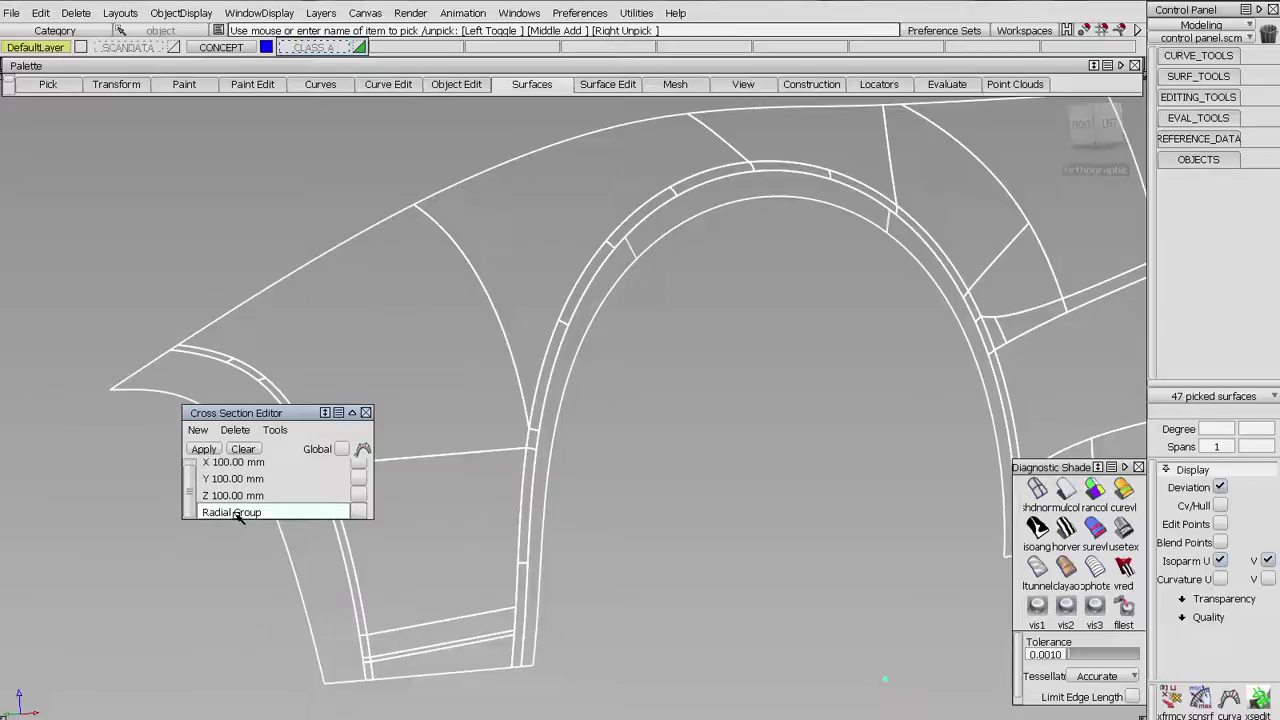
pyautogui.click(236, 514)
# Examine the shape of the radial sections where they run from the wheel-arch flange into the large surfaces, using non-proportional zoom.
pyautogui.keyDown('alt'); pyautogui.keyDown('shift'); pyautogui.moveTo(530, 408); pyautogui.dragTo(702, 314); pyautogui.keyUp('shift'); pyautogui.keyUp('alt')
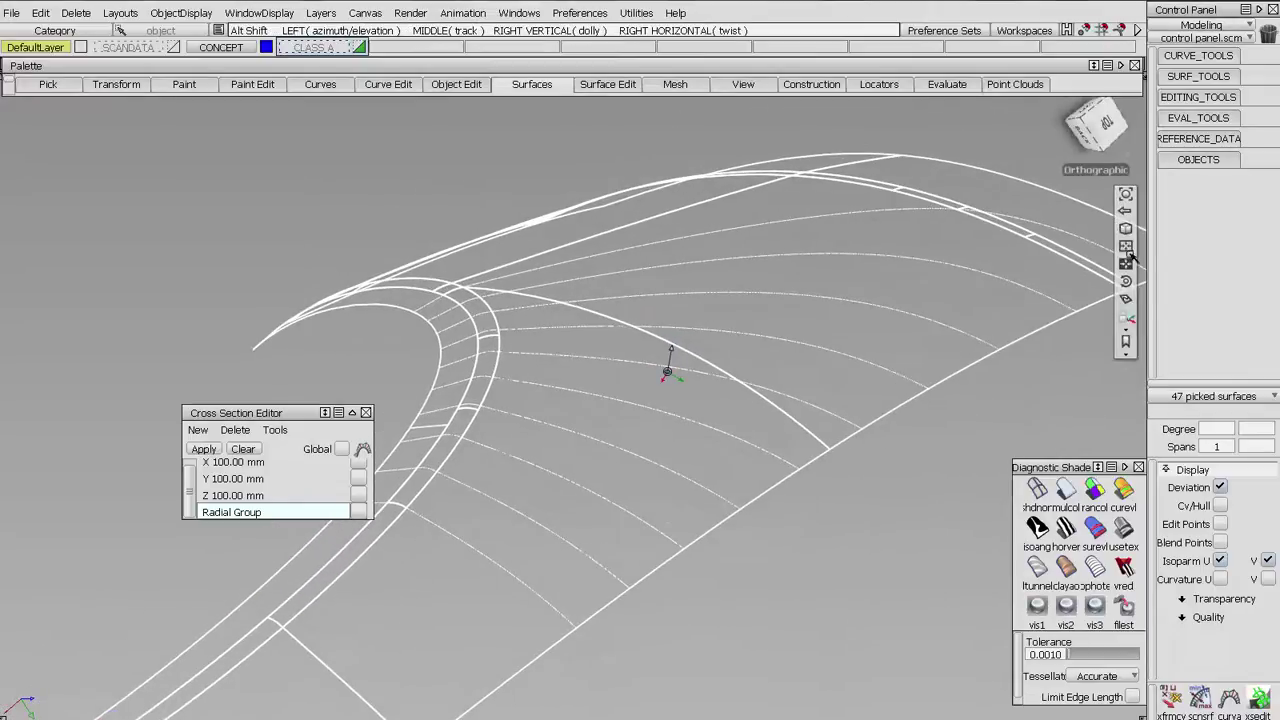
pyautogui.keyDown('alt'); pyautogui.keyDown('shift'); pyautogui.click(1130, 247); pyautogui.keyUp('shift'); pyautogui.keyUp('alt')
pyautogui.keyDown('alt'); pyautogui.keyDown('shift'); pyautogui.moveTo(732, 432); pyautogui.dragTo(698, 291, button='right'); pyautogui.keyUp('shift'); pyautogui.keyUp('alt')
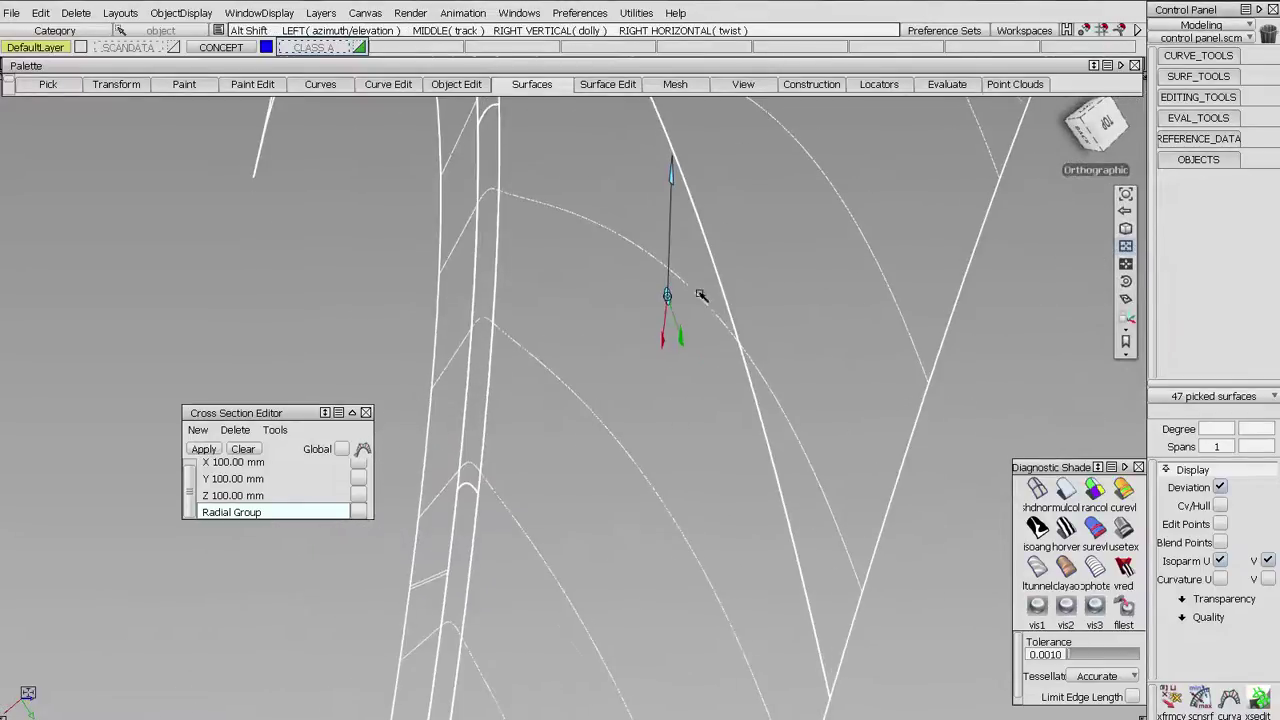
pyautogui.moveTo(597, 327); pyautogui.dragTo(558, 224)
pyautogui.keyDown('alt'); pyautogui.keyDown('shift'); pyautogui.moveTo(558, 224); pyautogui.dragTo(566, 246, button='middle'); pyautogui.keyUp('shift'); pyautogui.keyUp('alt')
pyautogui.keyDown('alt'); pyautogui.keyDown('shift'); pyautogui.moveTo(566, 246); pyautogui.dragTo(574, 197, button='right'); pyautogui.keyUp('shift'); pyautogui.keyUp('alt')
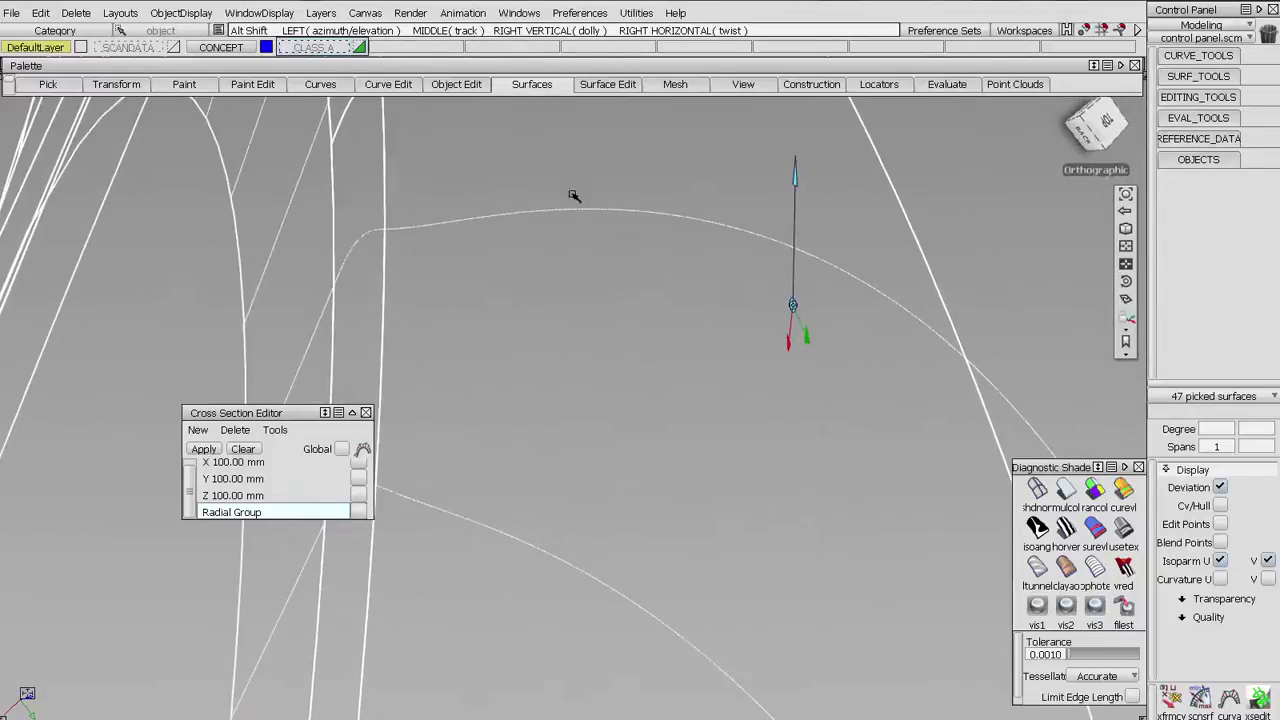
pyautogui.keyDown('alt'); pyautogui.keyDown('shift'); pyautogui.moveTo(574, 197); pyautogui.dragTo(568, 271, button='middle'); pyautogui.keyUp('shift'); pyautogui.keyUp('alt')
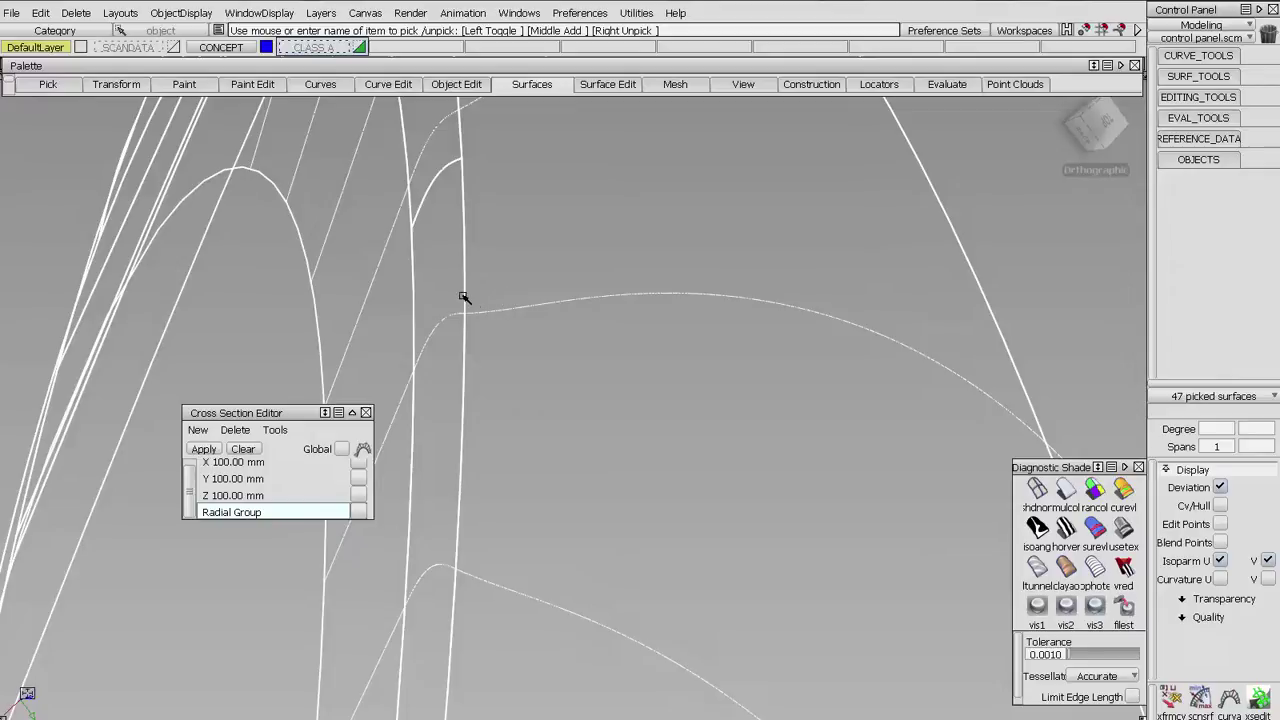
pyautogui.keyDown('alt'); pyautogui.keyDown('shift'); pyautogui.moveTo(553, 221); pyautogui.dragTo(545, 424, button='middle'); pyautogui.keyUp('shift'); pyautogui.keyUp('alt')
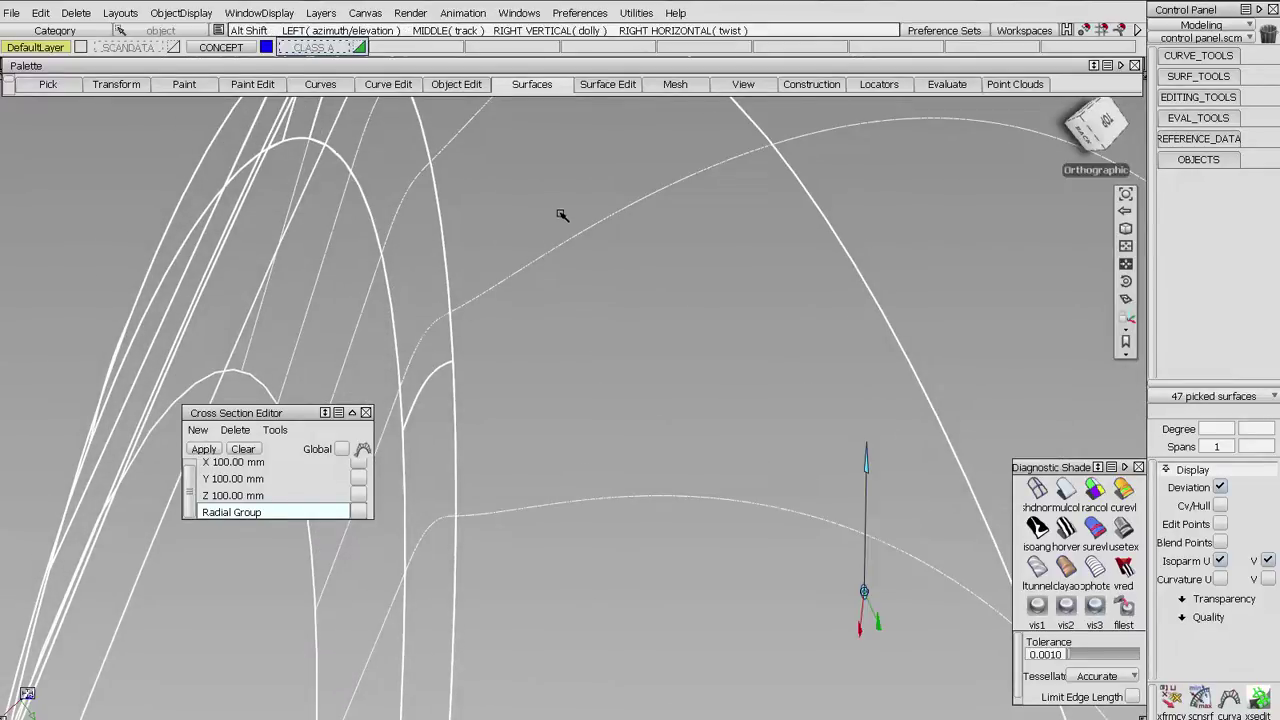
pyautogui.keyDown('alt'); pyautogui.keyDown('shift'); pyautogui.moveTo(560, 214); pyautogui.dragTo(429, 251); pyautogui.keyUp('shift'); pyautogui.keyUp('alt')
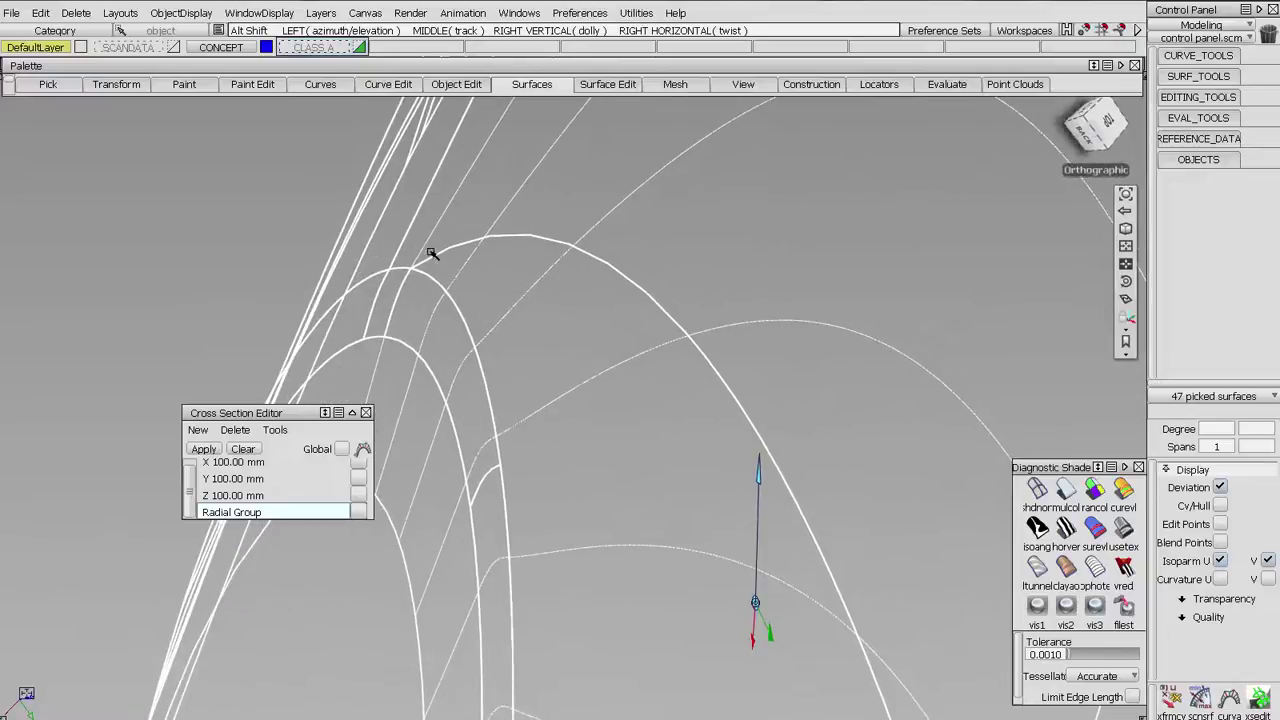
pyautogui.keyDown('alt'); pyautogui.keyDown('shift'); pyautogui.moveTo(592, 271); pyautogui.dragTo(549, 479); pyautogui.keyUp('shift'); pyautogui.keyUp('alt')
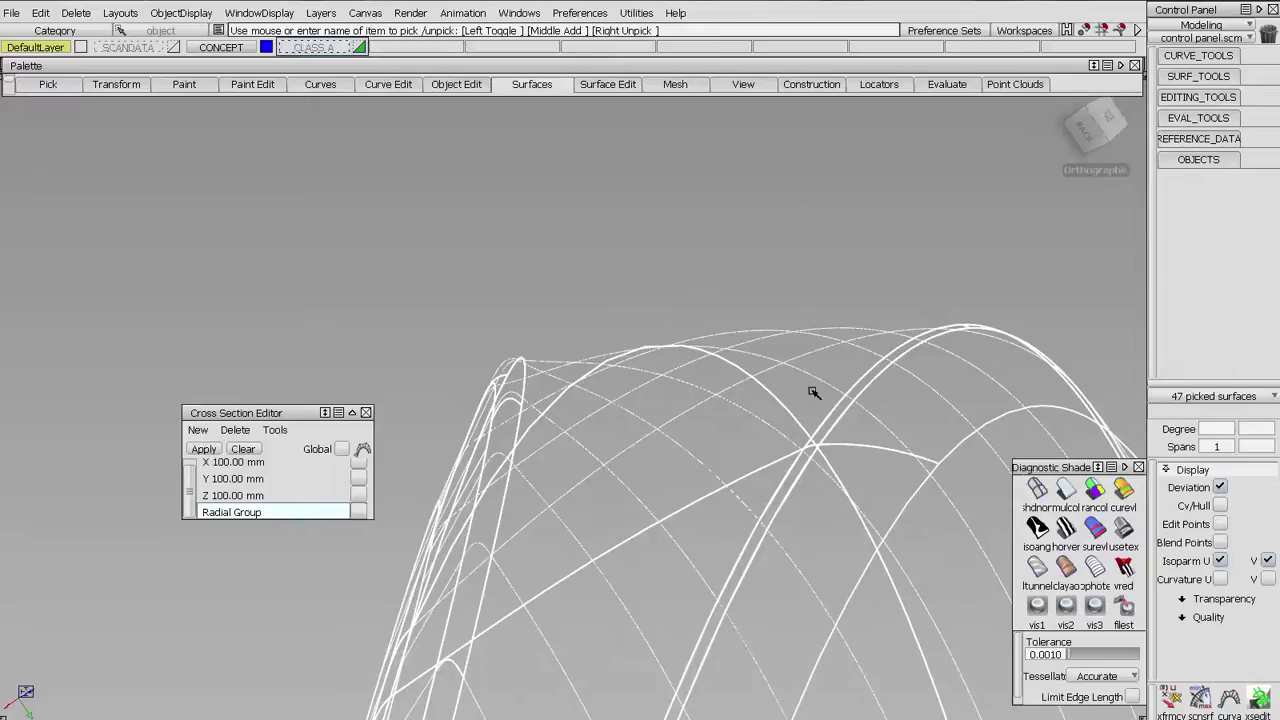
pyautogui.moveTo(1133, 245)
pyautogui.keyDown('alt'); pyautogui.keyDown('shift'); pyautogui.moveTo(1128, 260); pyautogui.dragTo(1070, 485); pyautogui.keyUp('shift'); pyautogui.keyUp('alt')
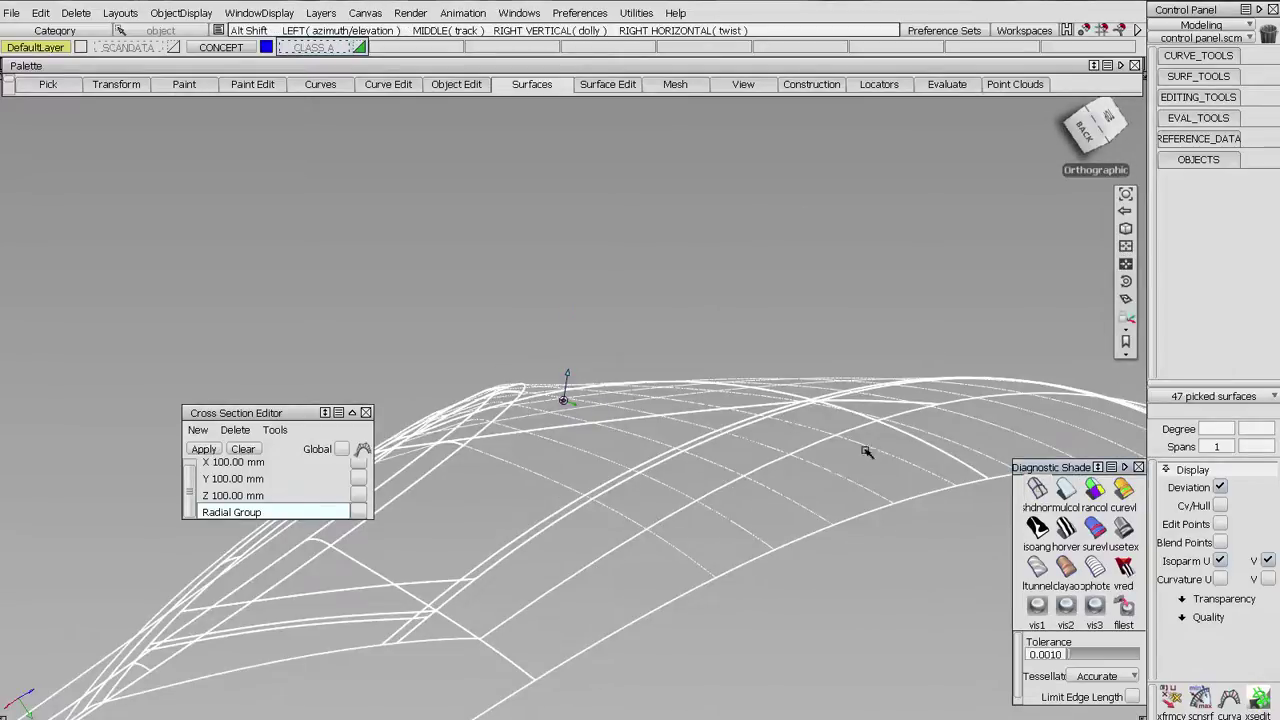
pyautogui.keyDown('alt'); pyautogui.keyDown('shift'); pyautogui.moveTo(628, 332); pyautogui.dragTo(520, 450); pyautogui.keyUp('shift'); pyautogui.keyUp('alt')
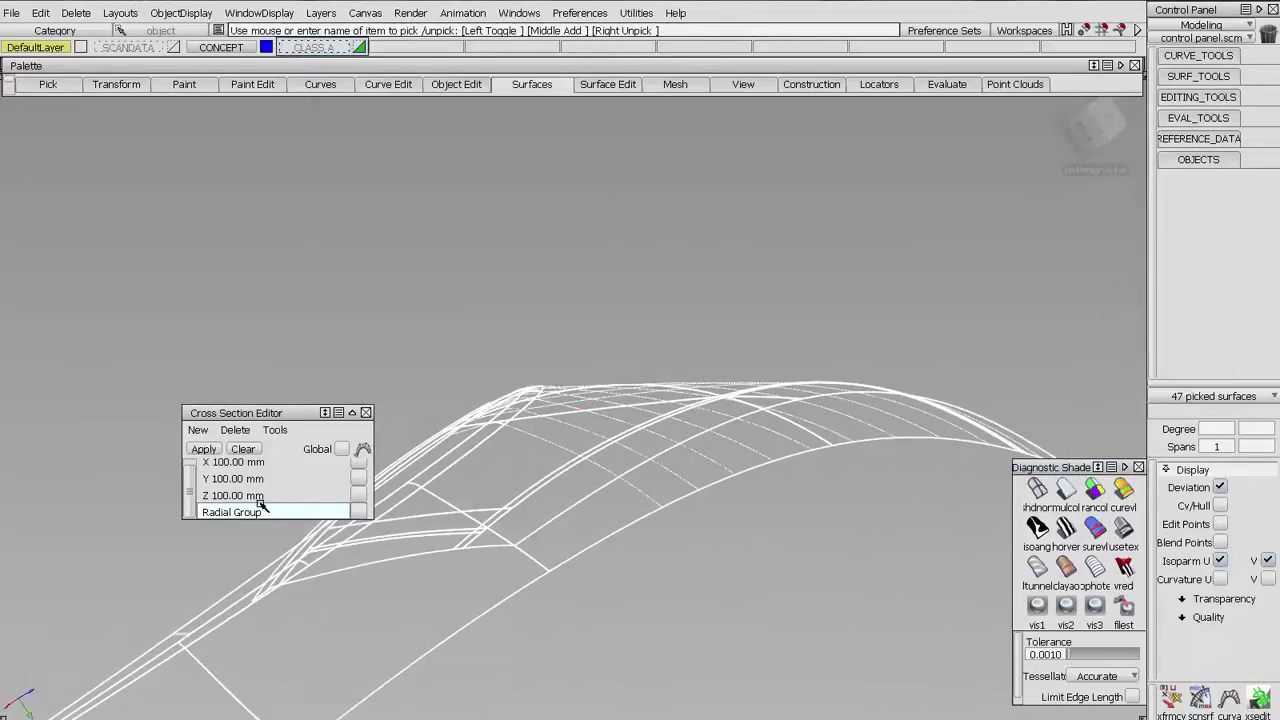
# Clear the radial sections, close the Cross Section Editor, and apply user-texture diagnostic shading to the fender surfaces.
pyautogui.click(241, 449)
pyautogui.moveTo(723, 449)
pyautogui.keyDown('alt'); pyautogui.keyDown('shift'); pyautogui.mouseDown()
pyautogui.moveTo(580, 402)
pyautogui.moveTo(611, 334)
pyautogui.mouseUp(); pyautogui.keyUp('shift'); pyautogui.keyUp('alt')
pyautogui.keyDown('alt'); pyautogui.keyDown('shift'); pyautogui.moveTo(466, 346); pyautogui.dragTo(449, 351); pyautogui.keyUp('shift'); pyautogui.keyUp('alt')
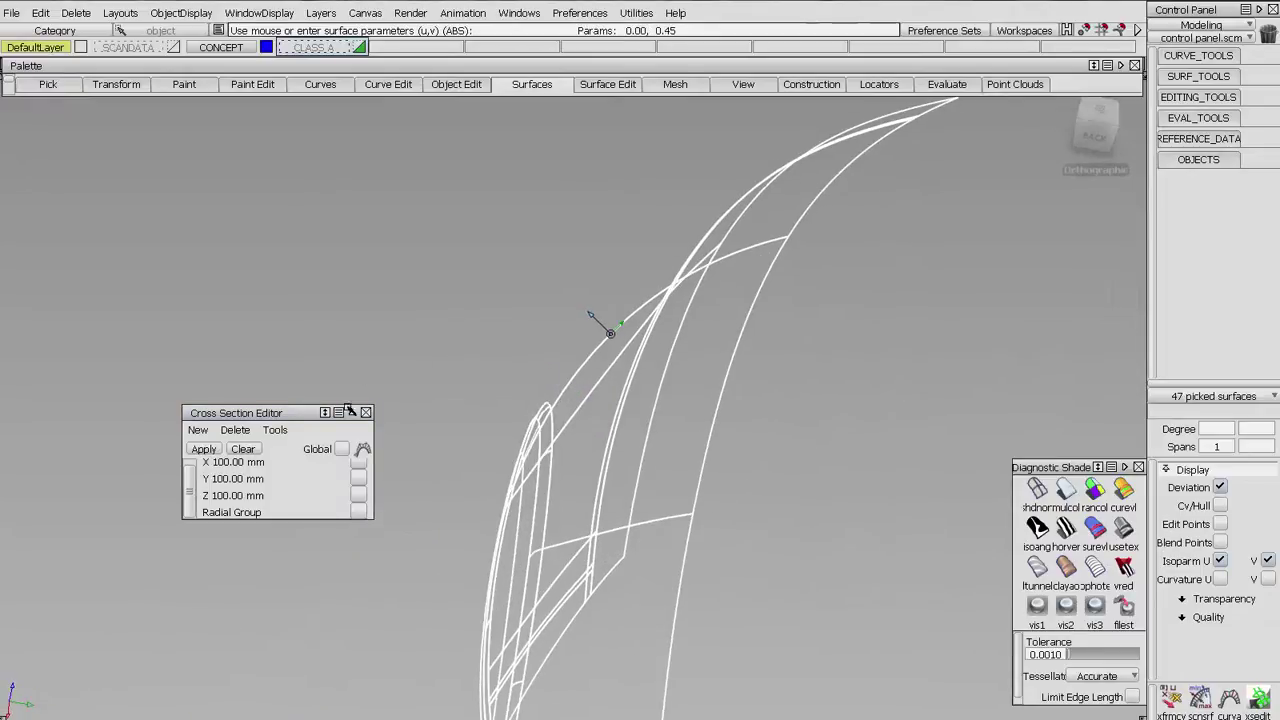
pyautogui.click(366, 412)
pyautogui.click(1120, 531)
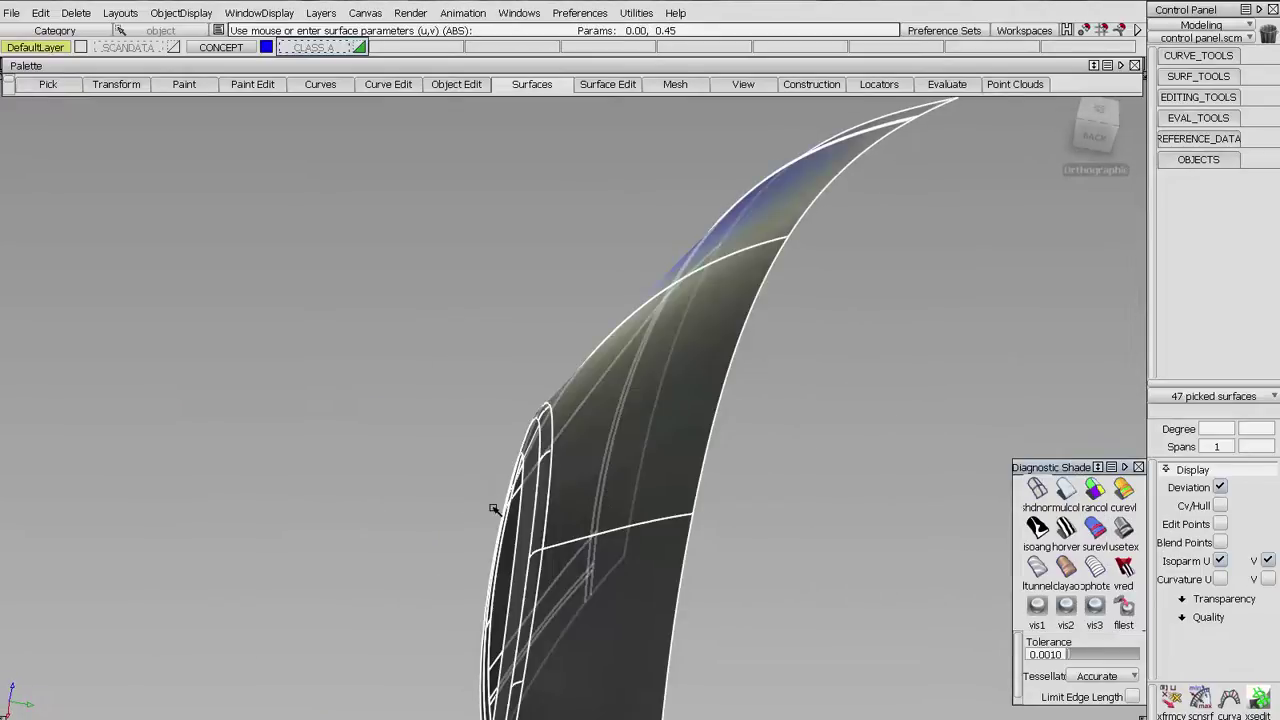
# Examine the shaded flow of the fender surfaces around the wheel arch from several viewing angles.
pyautogui.keyDown('alt'); pyautogui.keyDown('shift'); pyautogui.moveTo(190, 490); pyautogui.dragTo(930, 520); pyautogui.keyUp('shift'); pyautogui.keyUp('alt')
pyautogui.moveTo(900, 535)
pyautogui.keyDown('alt'); pyautogui.keyDown('shift'); pyautogui.mouseDown(button='right')
pyautogui.moveTo(694, 565)
pyautogui.moveTo(600, 560)
pyautogui.mouseUp(button='right'); pyautogui.keyUp('shift'); pyautogui.keyUp('alt')
pyautogui.keyDown('alt'); pyautogui.keyDown('shift'); pyautogui.moveTo(600, 560); pyautogui.dragTo(640, 500); pyautogui.keyUp('shift'); pyautogui.keyUp('alt')
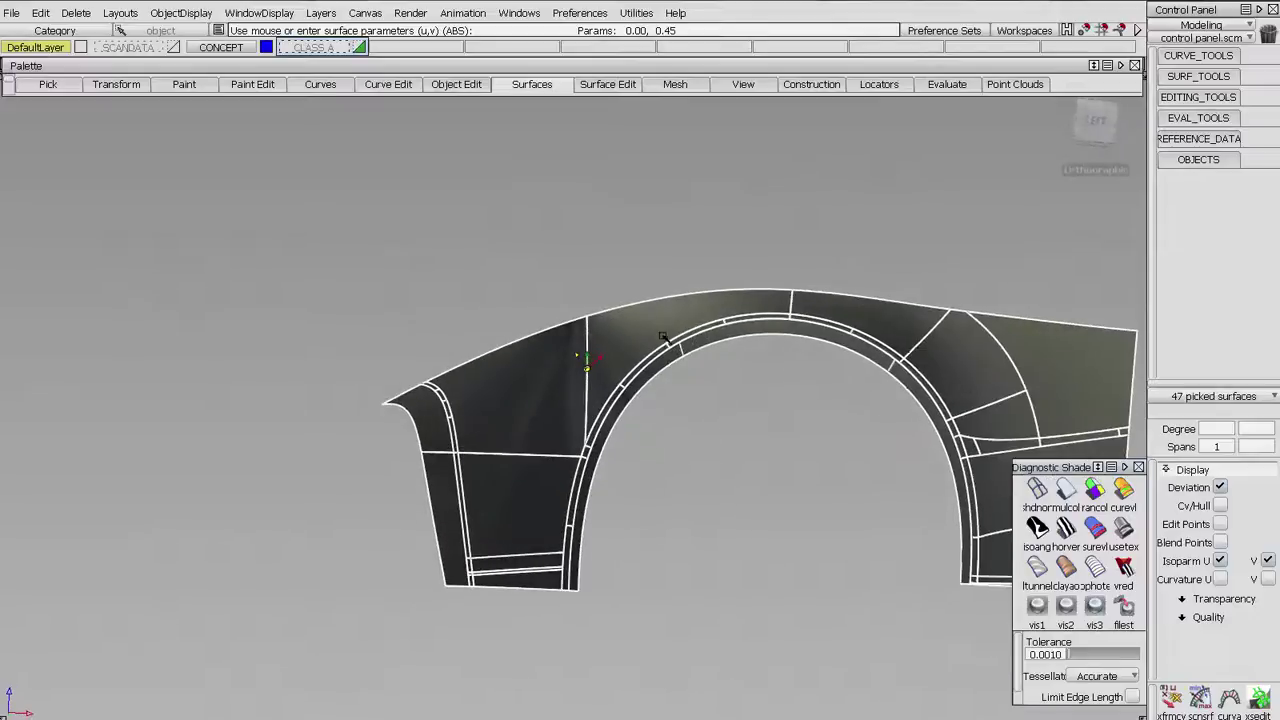
pyautogui.keyDown('alt'); pyautogui.keyDown('shift'); pyautogui.moveTo(666, 323); pyautogui.dragTo(646, 383); pyautogui.keyUp('shift'); pyautogui.keyUp('alt')
pyautogui.keyDown('alt'); pyautogui.keyDown('shift'); pyautogui.moveTo(646, 383); pyautogui.dragTo(628, 398, button='middle'); pyautogui.keyUp('shift'); pyautogui.keyUp('alt')
pyautogui.keyDown('alt'); pyautogui.keyDown('shift'); pyautogui.moveTo(628, 398); pyautogui.dragTo(689, 380); pyautogui.keyUp('shift'); pyautogui.keyUp('alt')
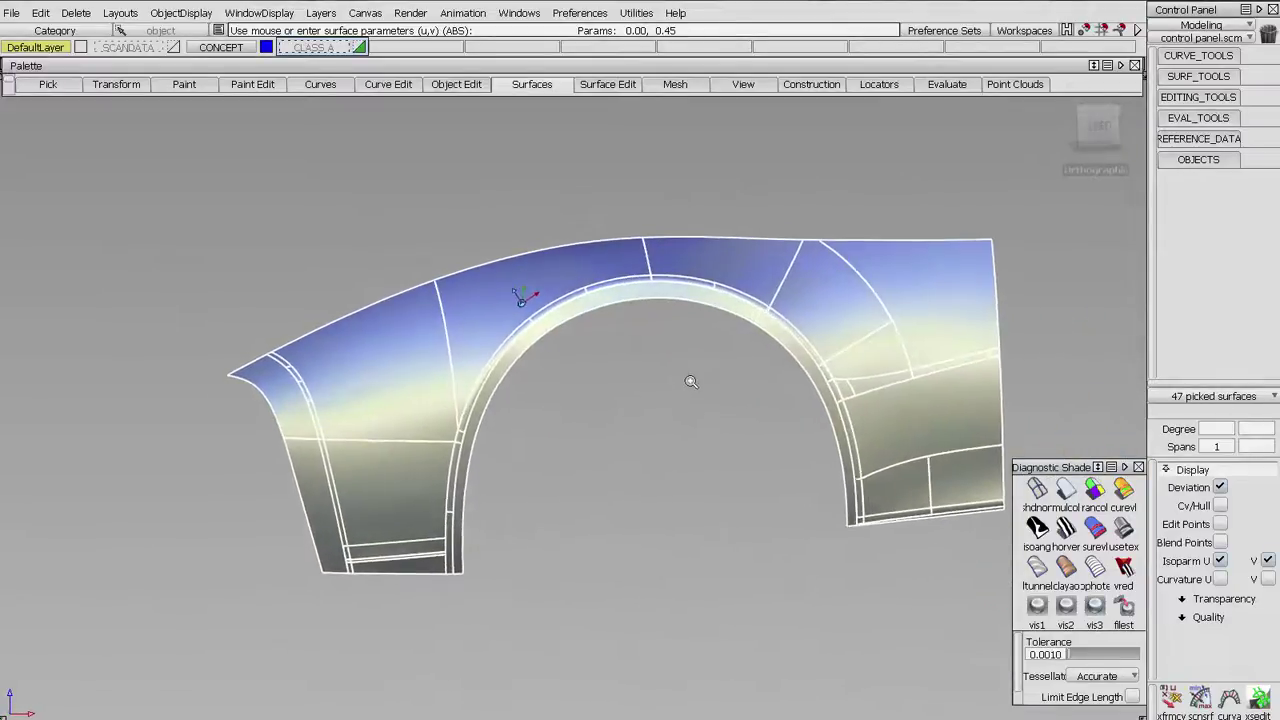
pyautogui.keyDown('alt'); pyautogui.keyDown('shift'); pyautogui.moveTo(689, 380); pyautogui.dragTo(671, 377, button='right'); pyautogui.keyUp('shift'); pyautogui.keyUp('alt')
pyautogui.keyDown('alt'); pyautogui.keyDown('shift'); pyautogui.moveTo(671, 377); pyautogui.dragTo(622, 377, button='middle'); pyautogui.keyUp('shift'); pyautogui.keyUp('alt')
# Clear the selection and inspect the CV/hull layout of the large upper surface behind the wheel arch, with CV/Hull display off when done.
pyautogui.keyDown('ctrl'); pyautogui.keyDown('shift'); pyautogui.moveTo(864, 303); pyautogui.dragTo(970, 315); pyautogui.keyUp('shift'); pyautogui.keyUp('ctrl')
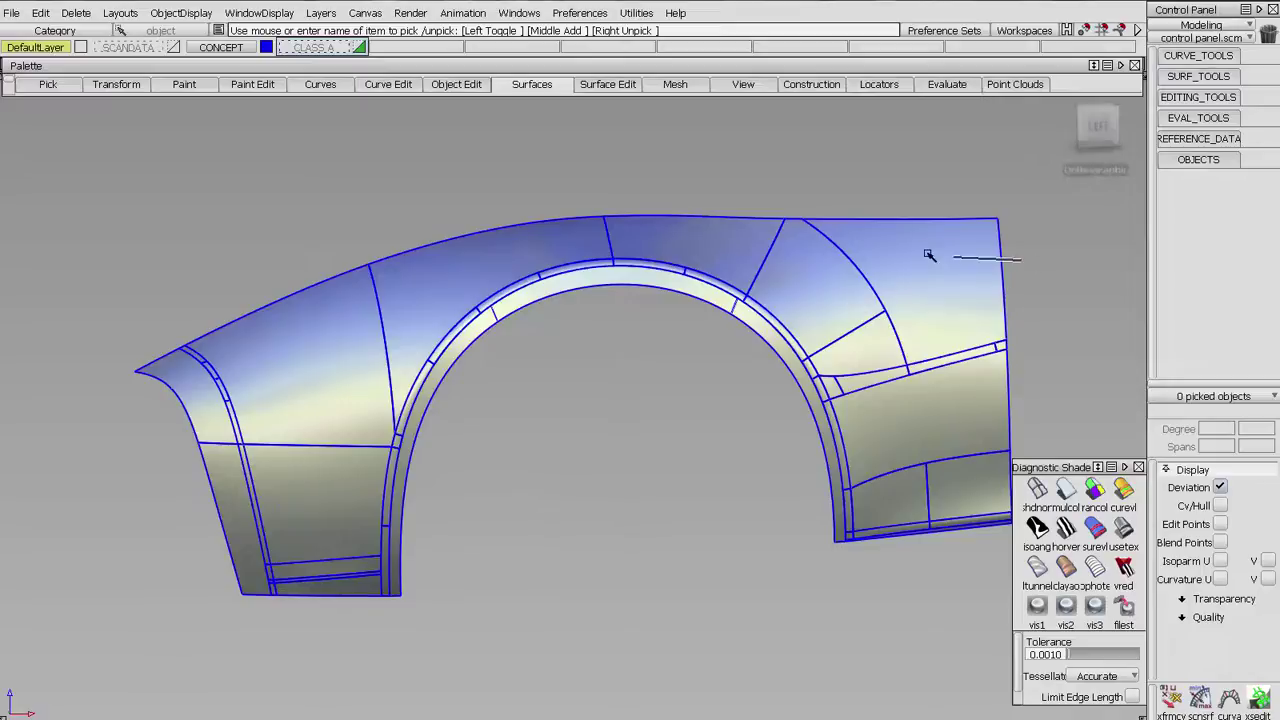
pyautogui.click(928, 251)
pyautogui.click(1221, 506)
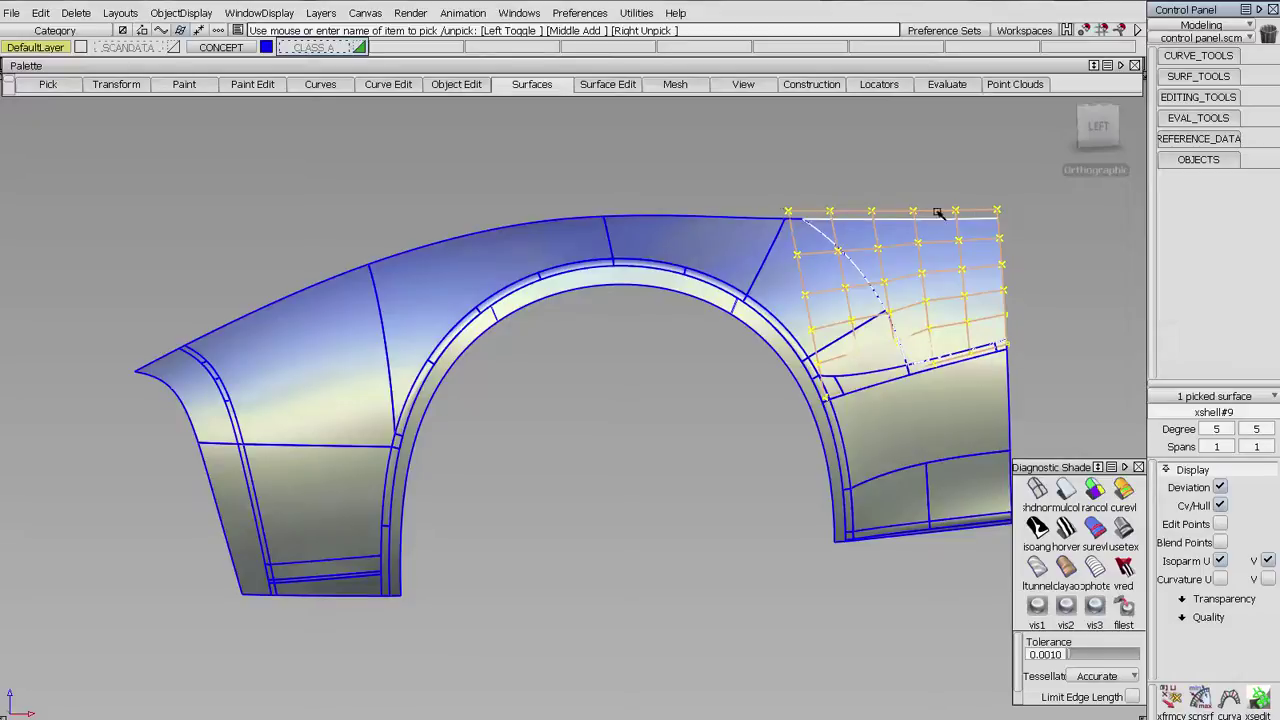
pyautogui.click(1219, 506)
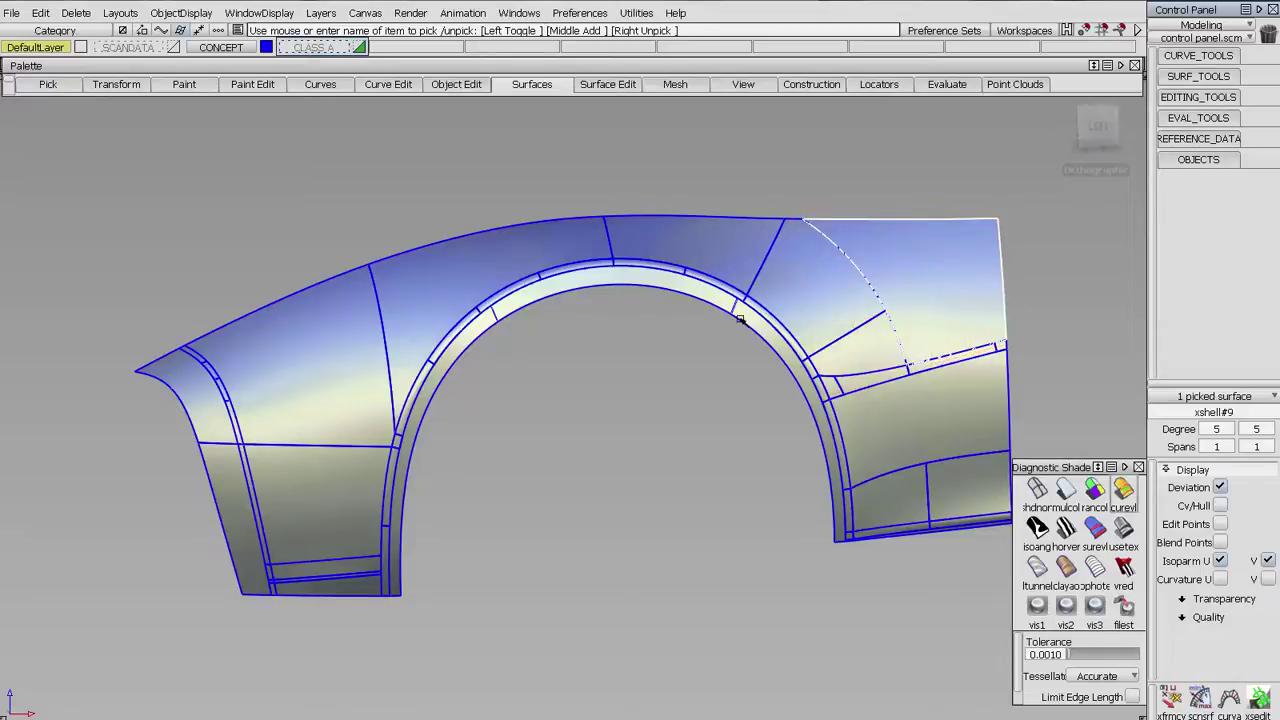
# Inspect the hulls of the two surfaces between the rear of the wheel arch and the large rear surface, with CV/Hull display off when done.
pyautogui.click(959, 339)
pyautogui.click(848, 331)
pyautogui.click(1221, 506)
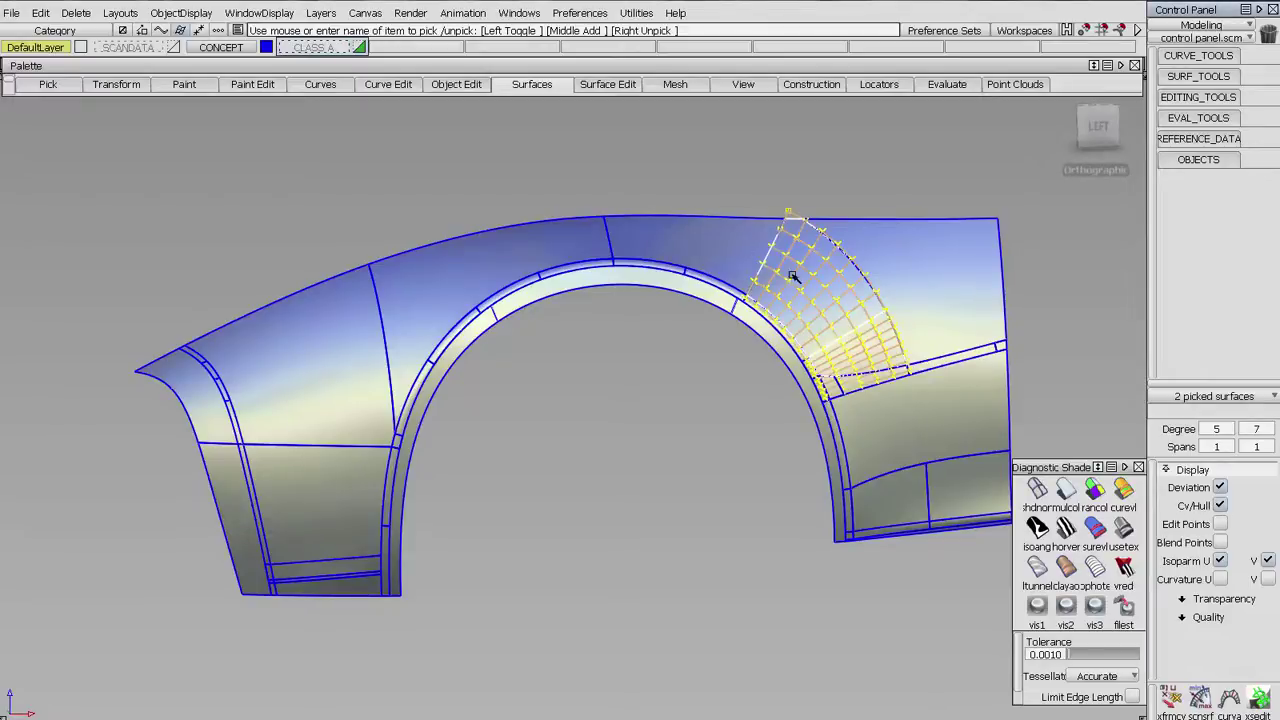
pyautogui.click(1212, 506)
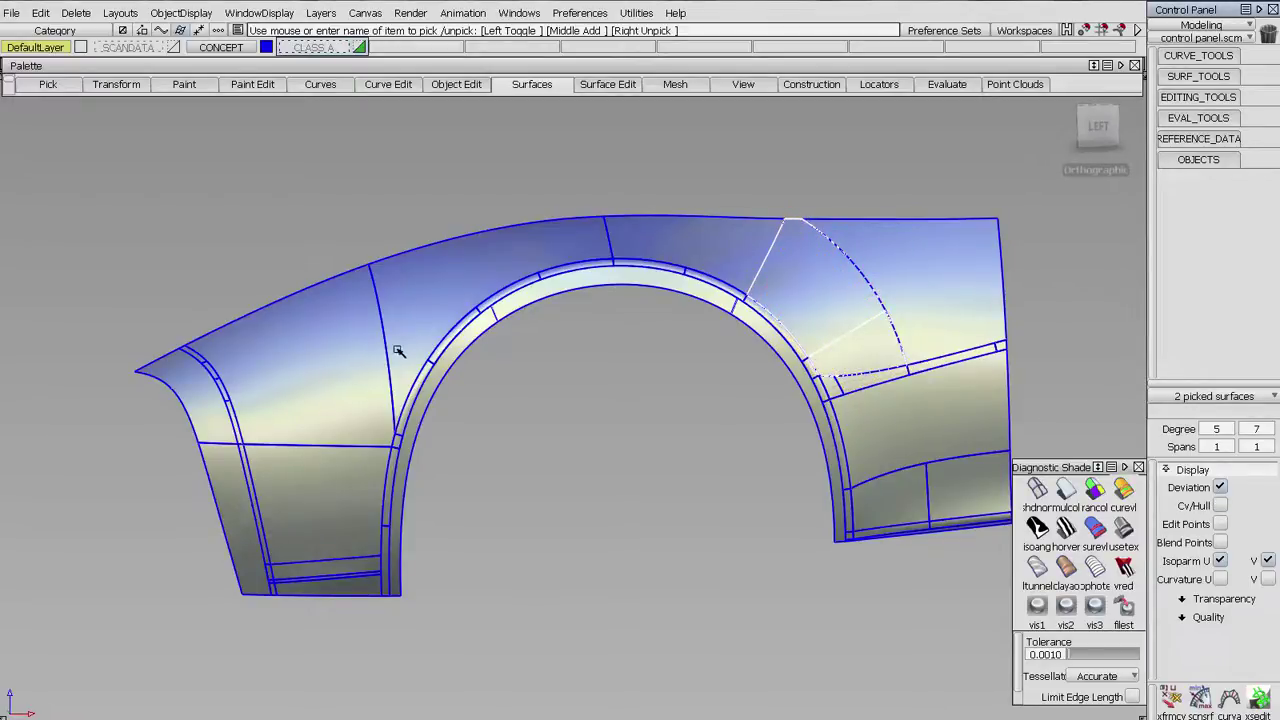
# Make SCANDATA the active layer and hide the CONCEPT layer so the front of the scanned fender can be viewed alone.
pyautogui.click(147, 50)
pyautogui.click(268, 47)
pyautogui.keyDown('alt'); pyautogui.keyDown('shift'); pyautogui.moveTo(526, 320); pyautogui.dragTo(645, 355); pyautogui.keyUp('shift'); pyautogui.keyUp('alt')
pyautogui.keyDown('alt'); pyautogui.keyDown('shift'); pyautogui.moveTo(645, 355); pyautogui.dragTo(686, 316, button='middle'); pyautogui.keyUp('shift'); pyautogui.keyUp('alt')
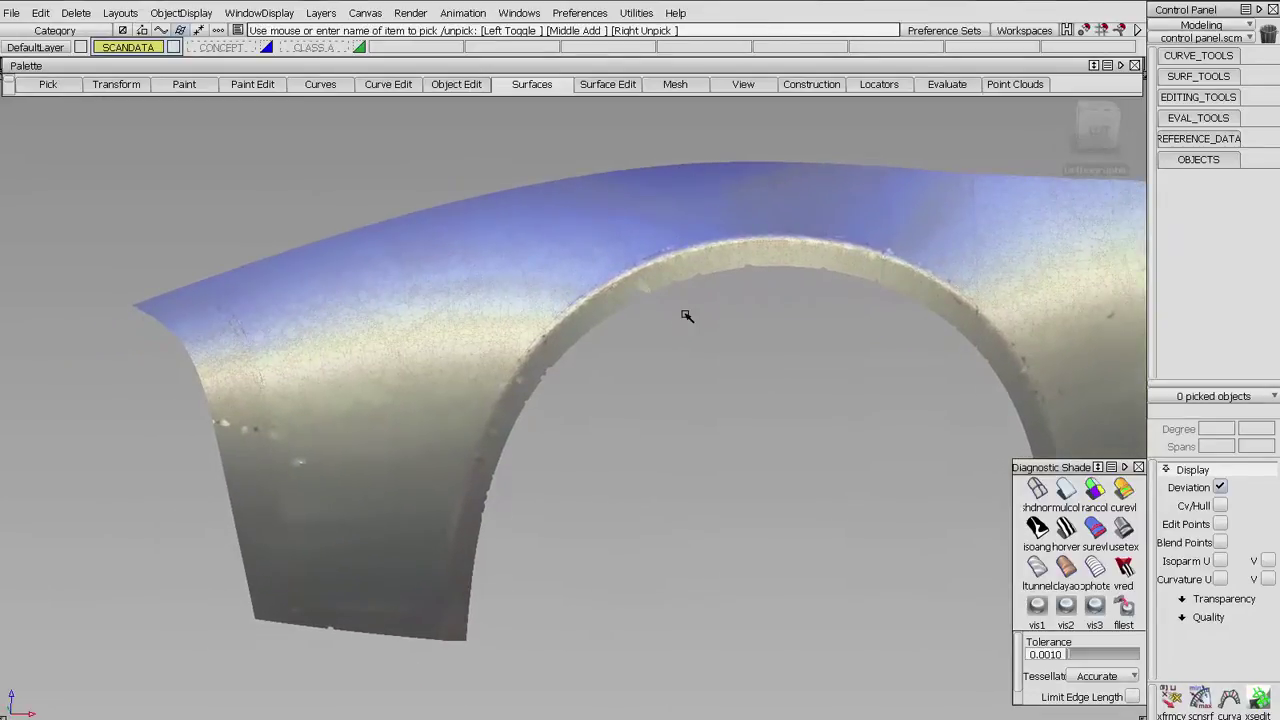
# Start the Marker tool and create a new overlay canvas named Overlay-4, fit to screen.
pyautogui.click(204, 82)
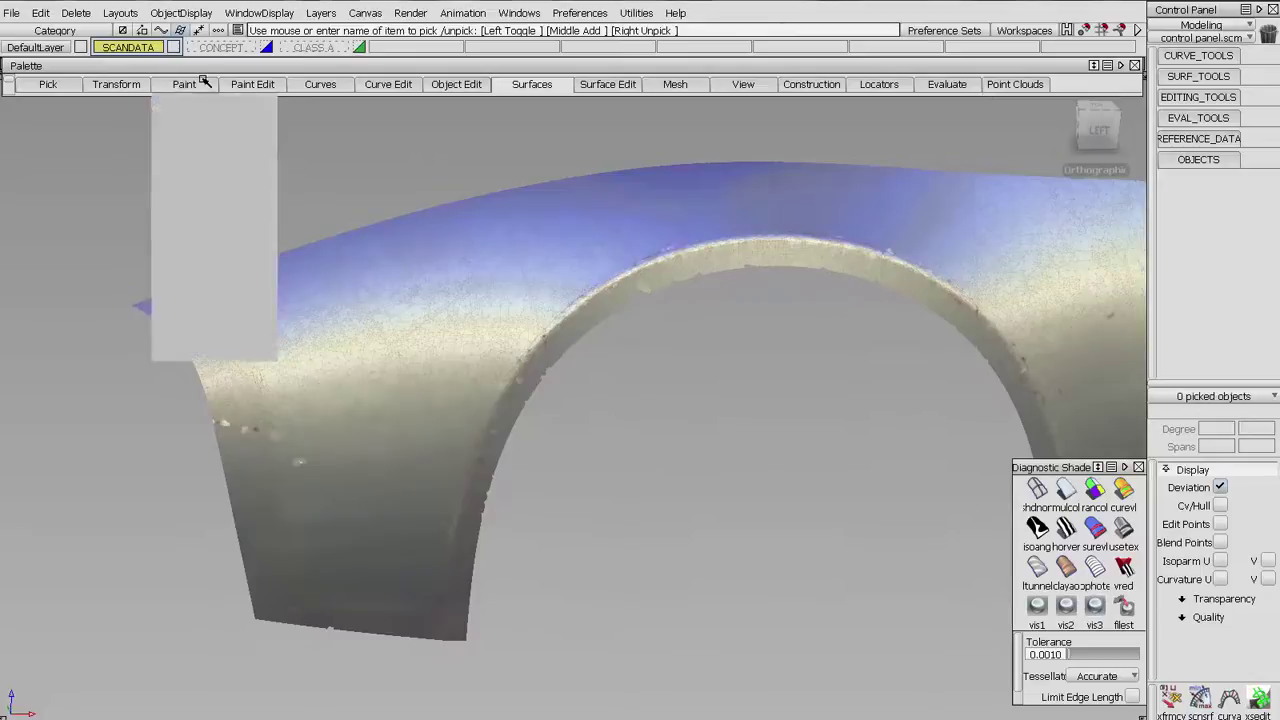
pyautogui.moveTo(225, 122)
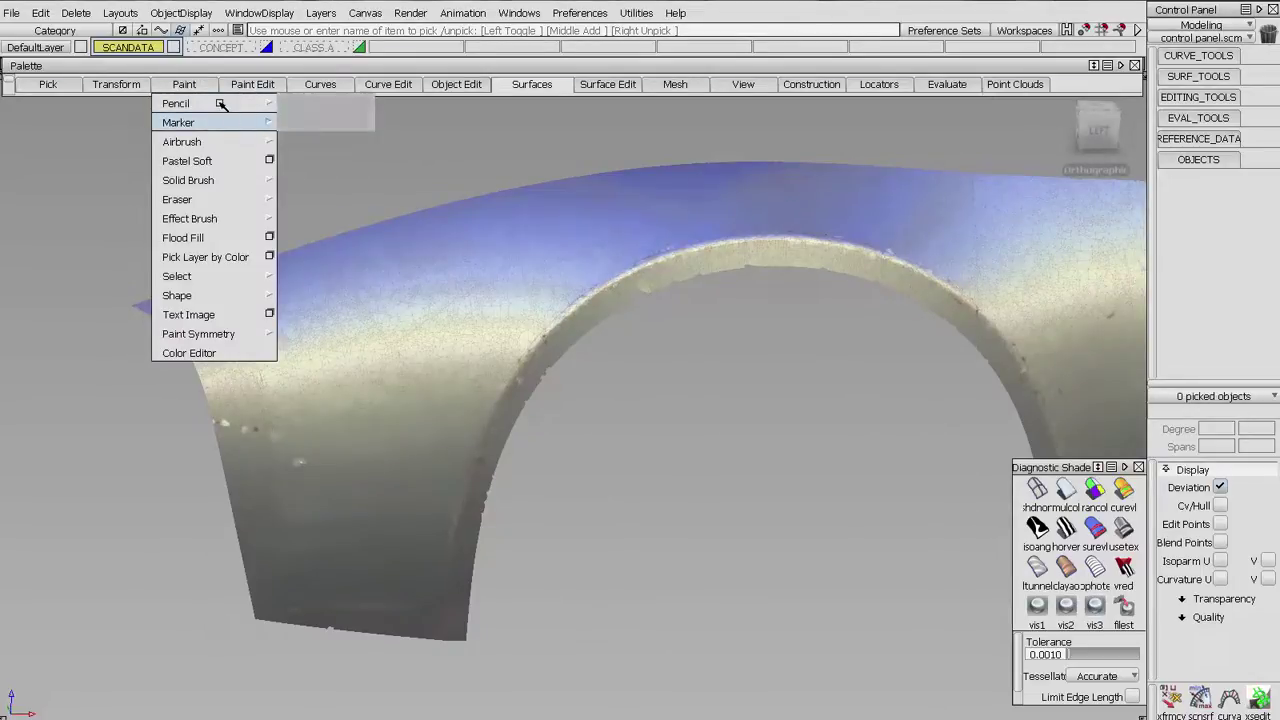
pyautogui.click(312, 123)
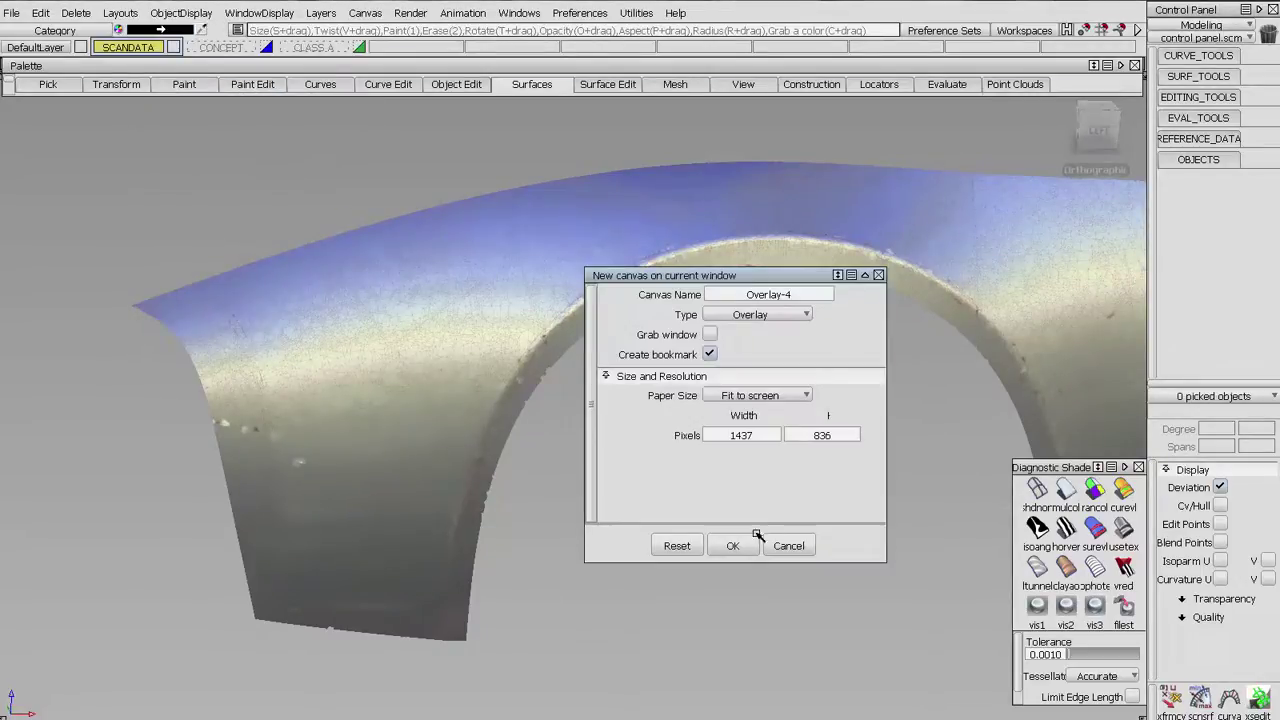
pyautogui.click(735, 545)
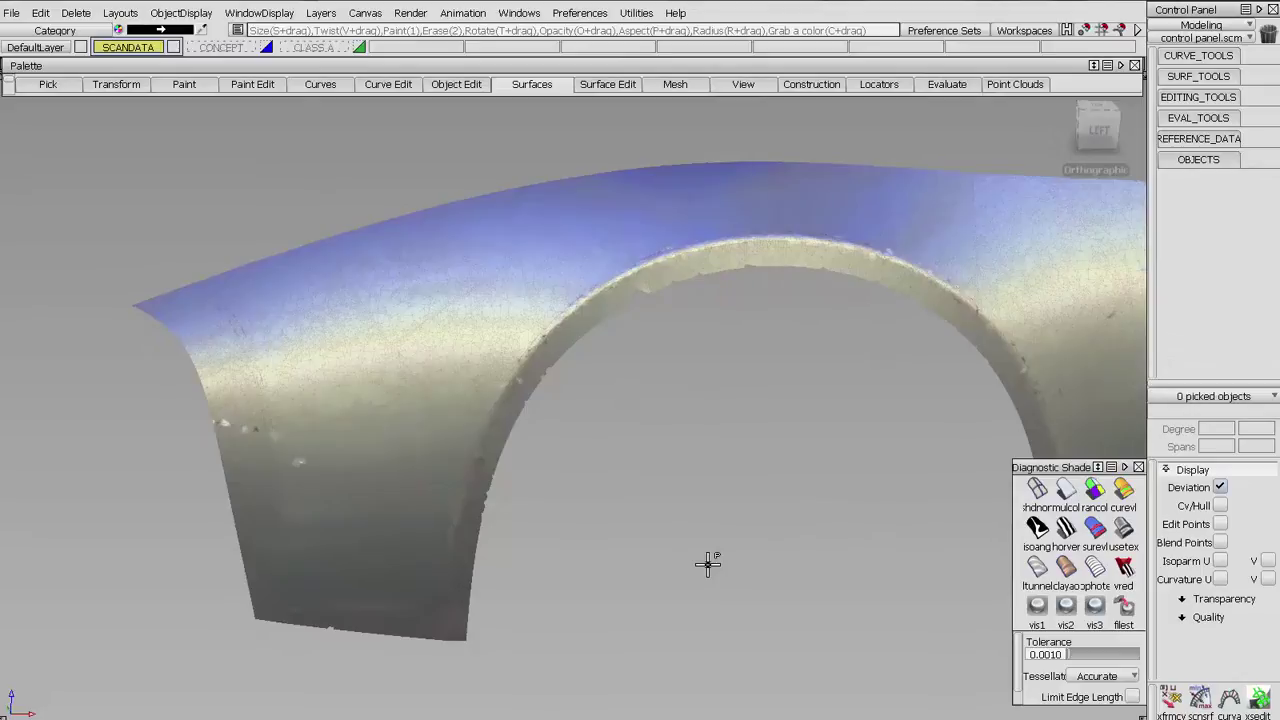
# Draw black marker lines outlining the front half of the fender: split line above the arch, both flange edges, upper edge, front and lower edges.
pyautogui.moveTo(733, 163); pyautogui.dragTo(738, 183)
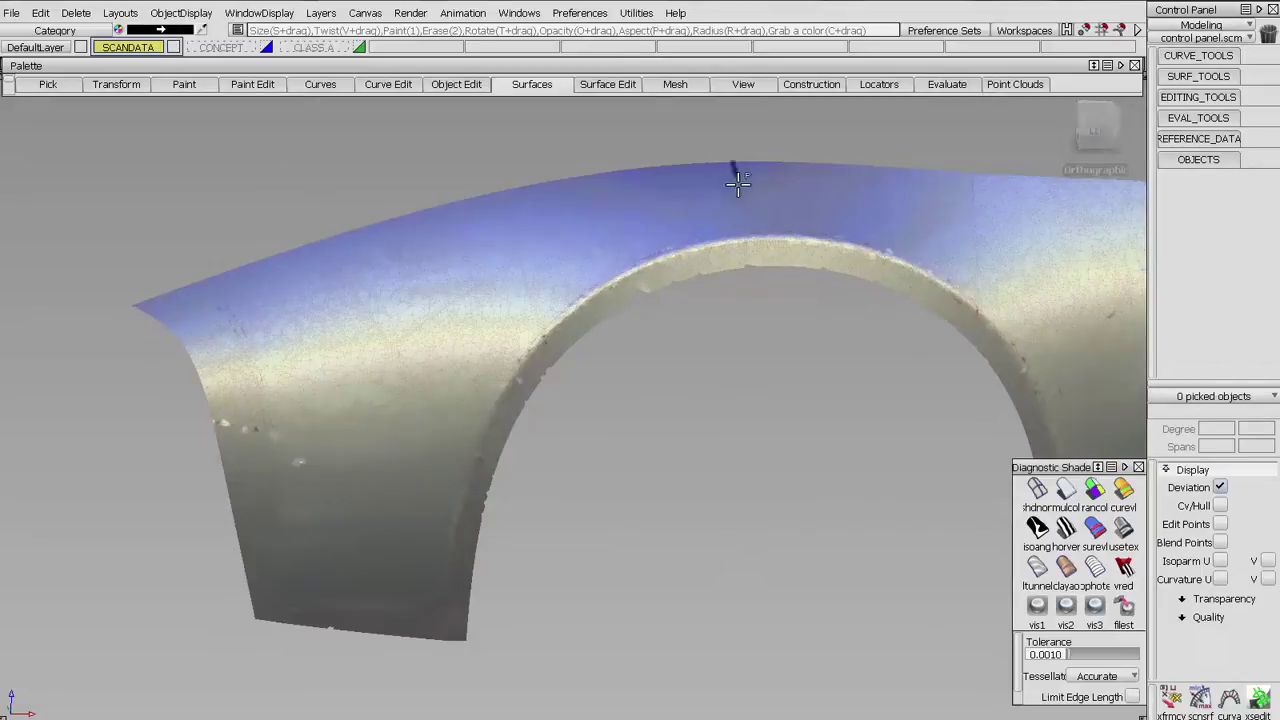
pyautogui.moveTo(750, 226)
pyautogui.mouseDown()
pyautogui.moveTo(574, 316)
pyautogui.moveTo(514, 384)
pyautogui.moveTo(466, 491)
pyautogui.moveTo(443, 632)
pyautogui.mouseUp()
pyautogui.moveTo(760, 266)
pyautogui.mouseDown()
pyautogui.moveTo(631, 305)
pyautogui.moveTo(569, 352)
pyautogui.moveTo(517, 429)
pyautogui.moveTo(476, 553)
pyautogui.moveTo(470, 652)
pyautogui.mouseUp()
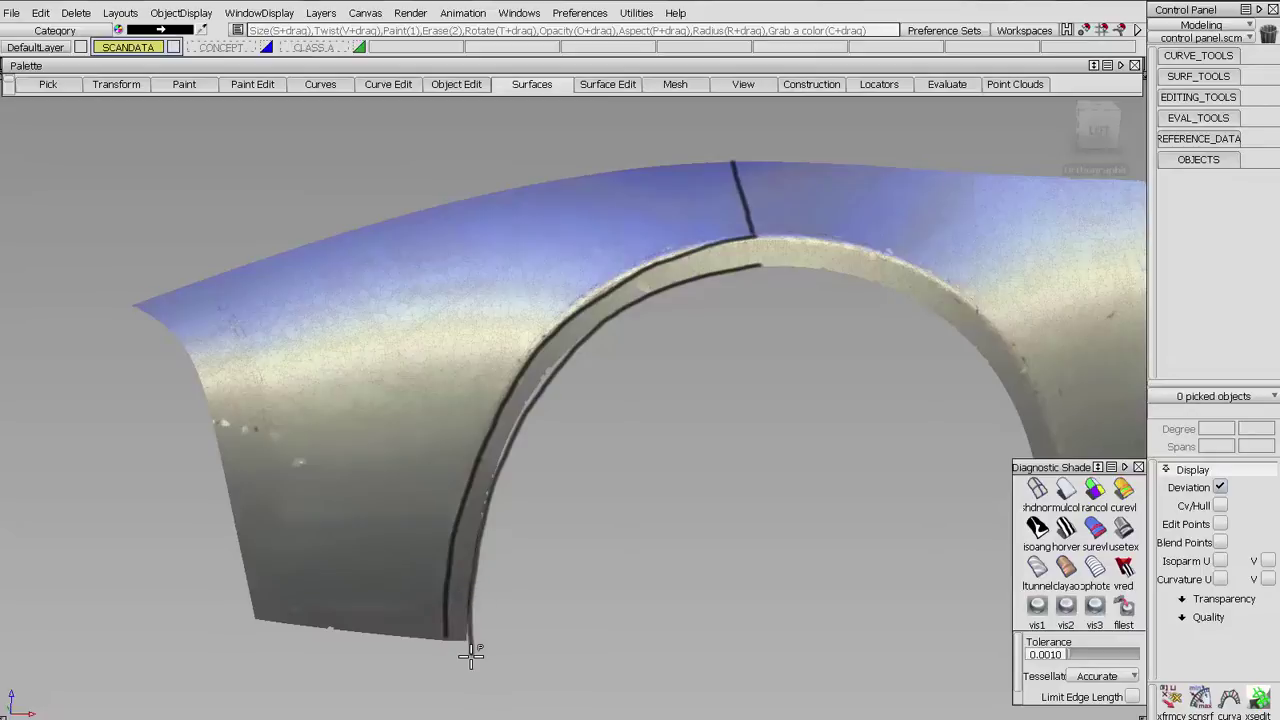
pyautogui.moveTo(728, 157)
pyautogui.mouseDown()
pyautogui.moveTo(481, 178)
pyautogui.moveTo(334, 216)
pyautogui.moveTo(97, 330)
pyautogui.mouseUp()
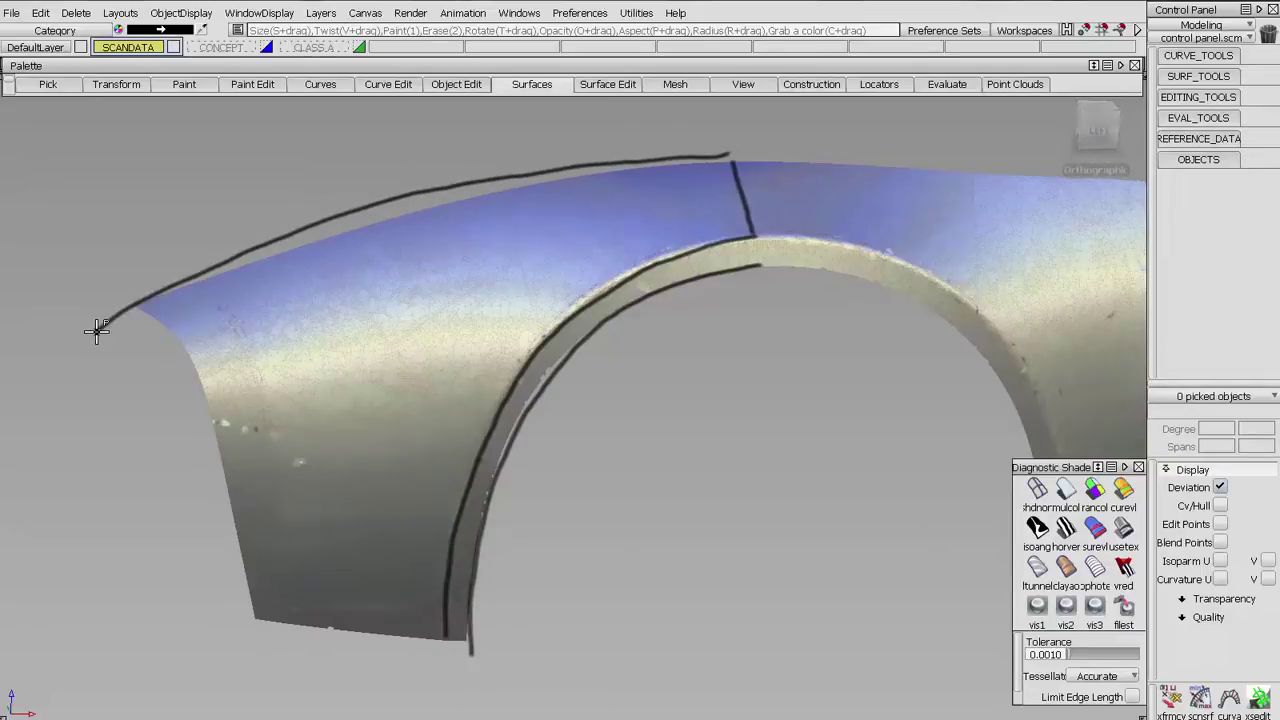
pyautogui.moveTo(140, 303)
pyautogui.mouseDown()
pyautogui.moveTo(183, 336)
pyautogui.moveTo(271, 630)
pyautogui.moveTo(285, 618)
pyautogui.moveTo(452, 642)
pyautogui.mouseUp()
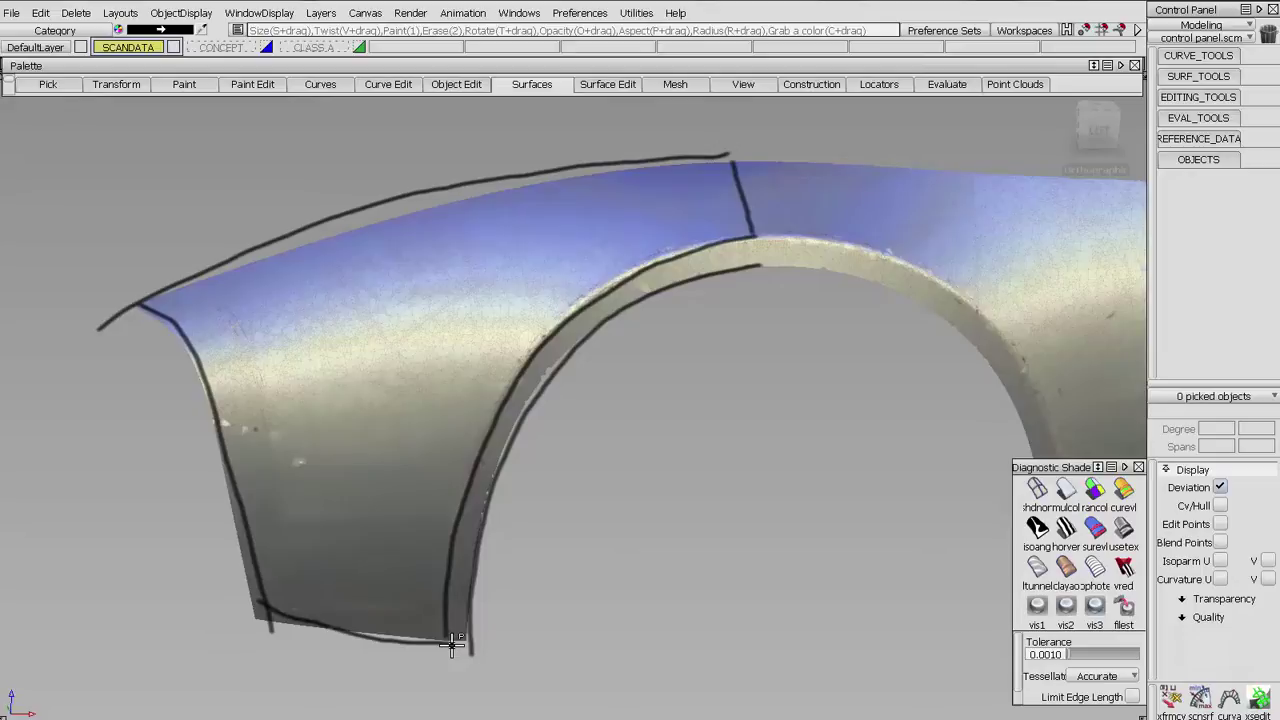
# Draw four black flow lines across the front section, and a dividing line down to the arch's lower end with an X behind it.
pyautogui.moveTo(205, 312); pyautogui.dragTo(365, 262)
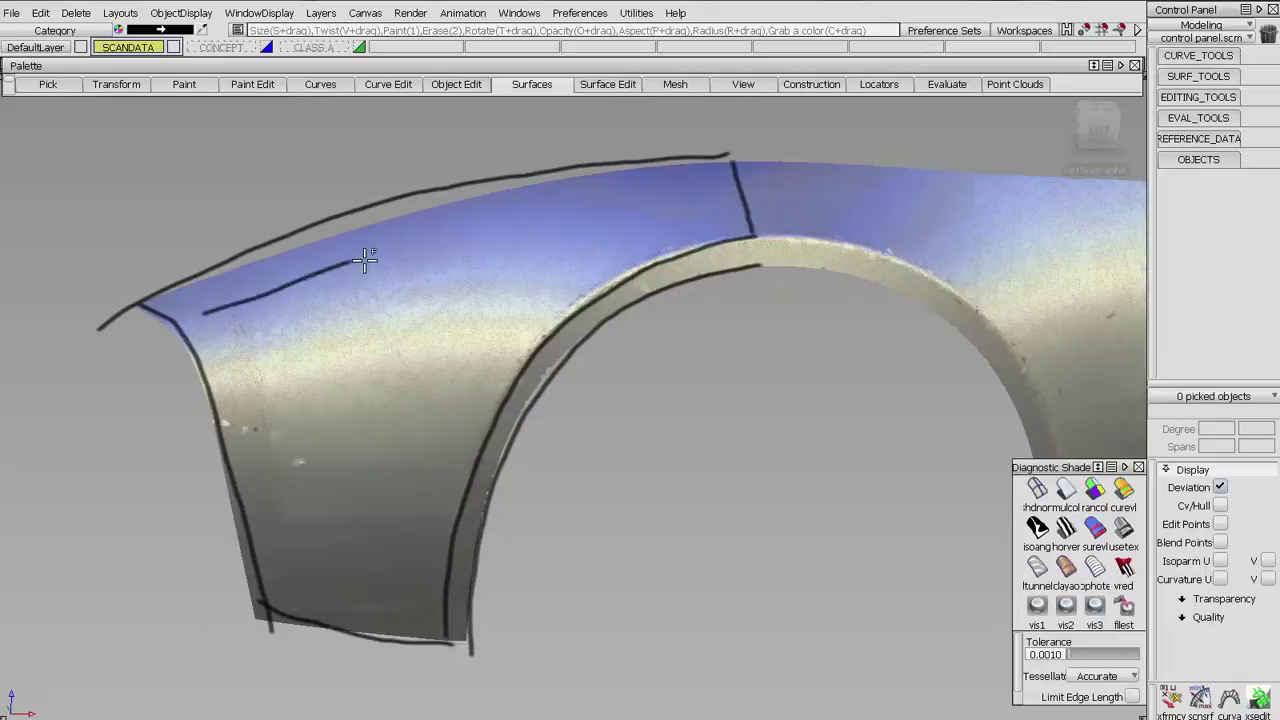
pyautogui.moveTo(240, 405); pyautogui.dragTo(372, 387)
pyautogui.moveTo(268, 487); pyautogui.dragTo(295, 487)
pyautogui.moveTo(380, 482); pyautogui.dragTo(388, 484)
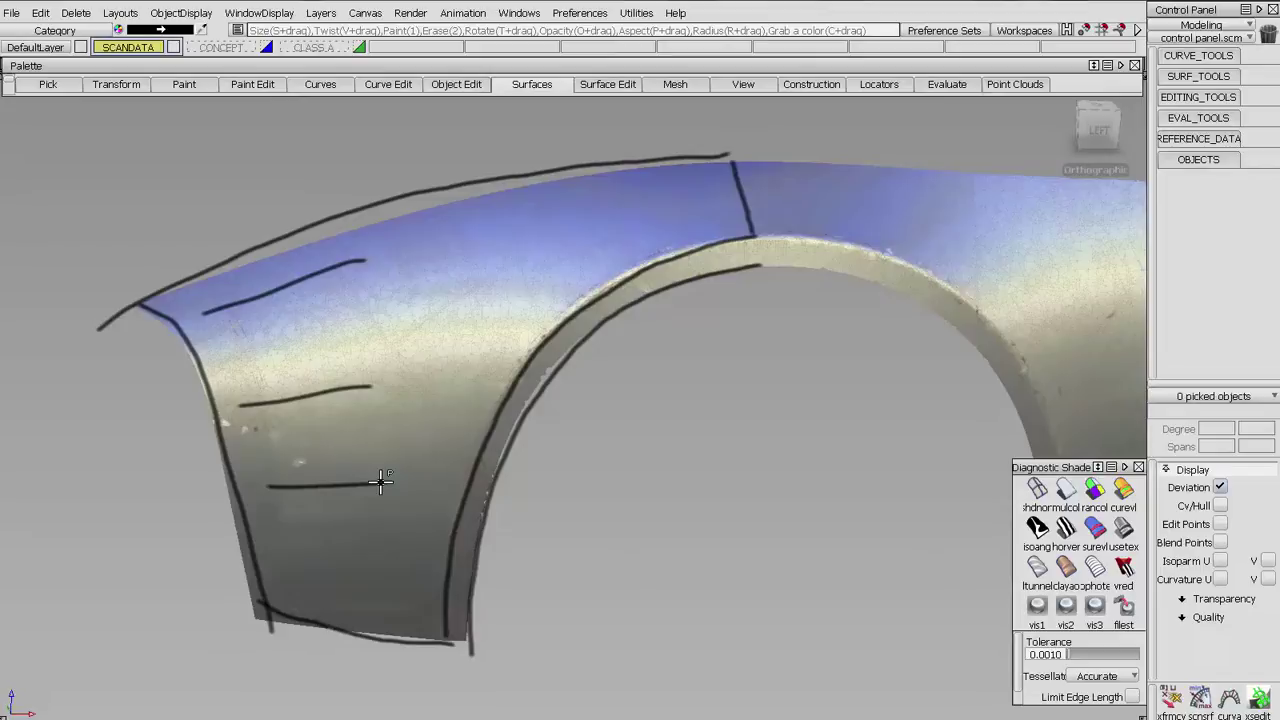
pyautogui.moveTo(286, 551); pyautogui.dragTo(410, 552)
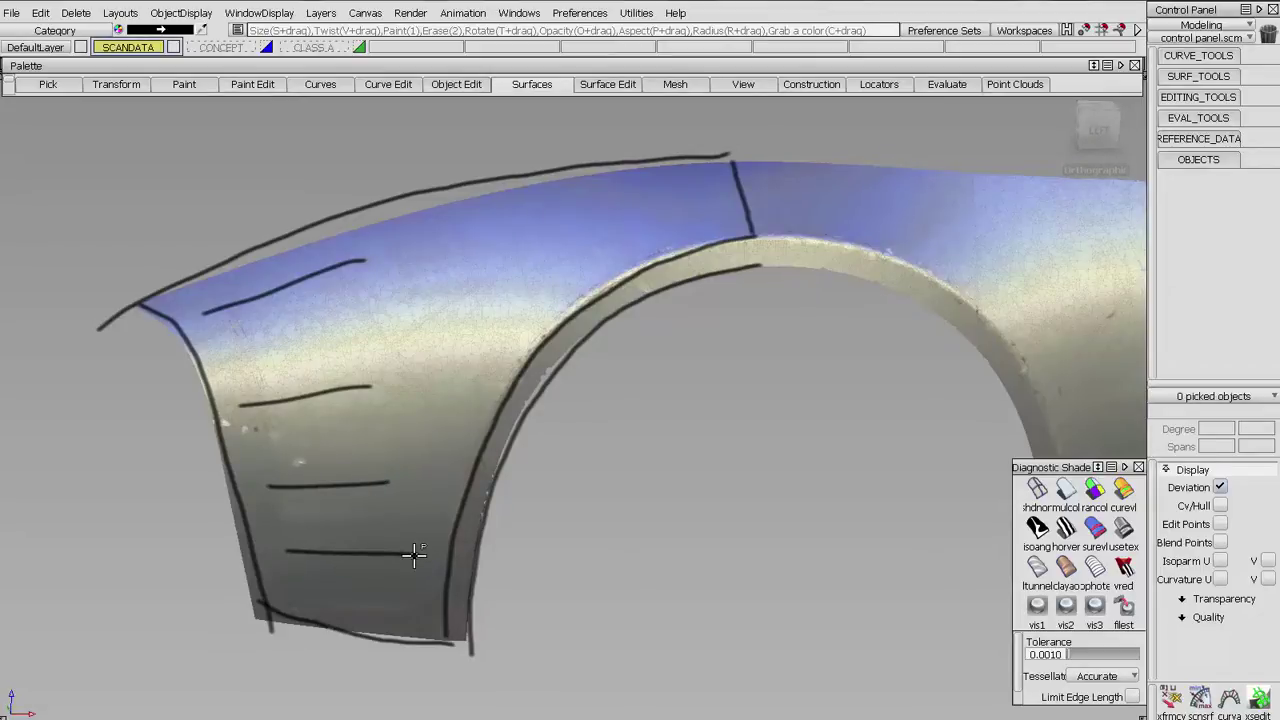
pyautogui.moveTo(396, 226)
pyautogui.mouseDown()
pyautogui.moveTo(424, 352)
pyautogui.moveTo(450, 645)
pyautogui.mouseUp()
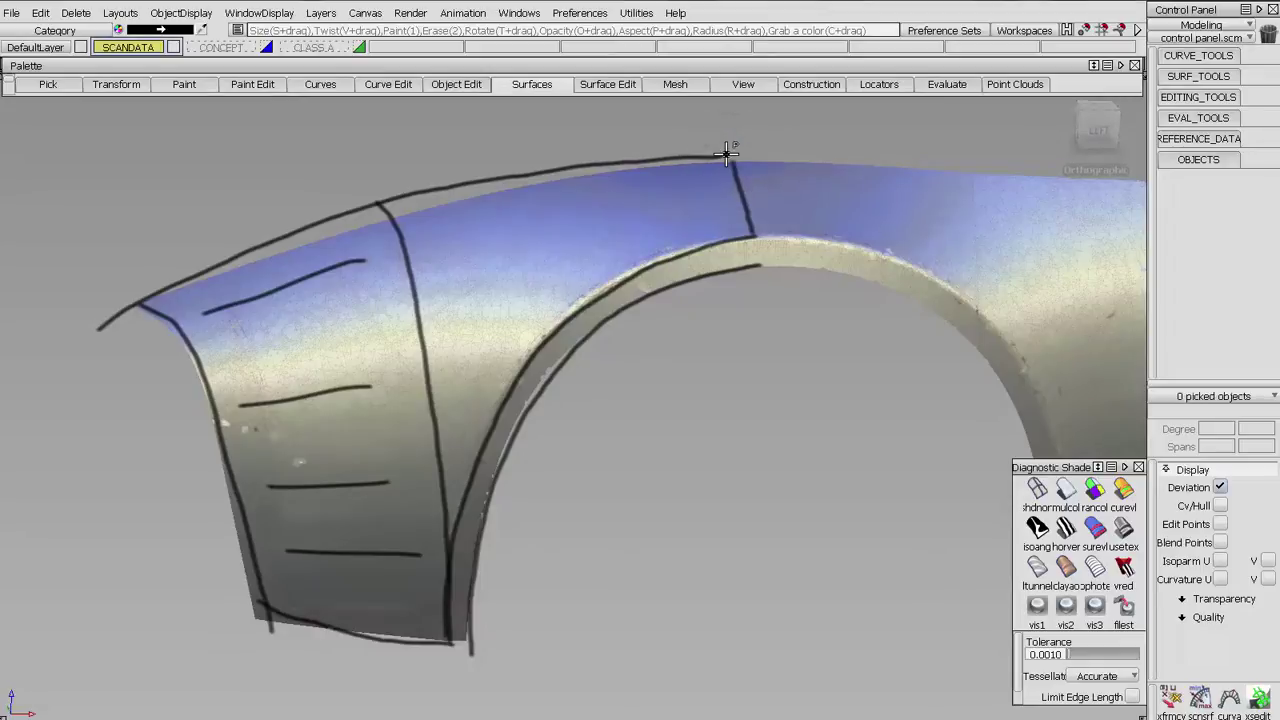
pyautogui.moveTo(460, 210)
pyautogui.mouseDown()
pyautogui.moveTo(428, 244)
pyautogui.moveTo(460, 238)
pyautogui.mouseUp()
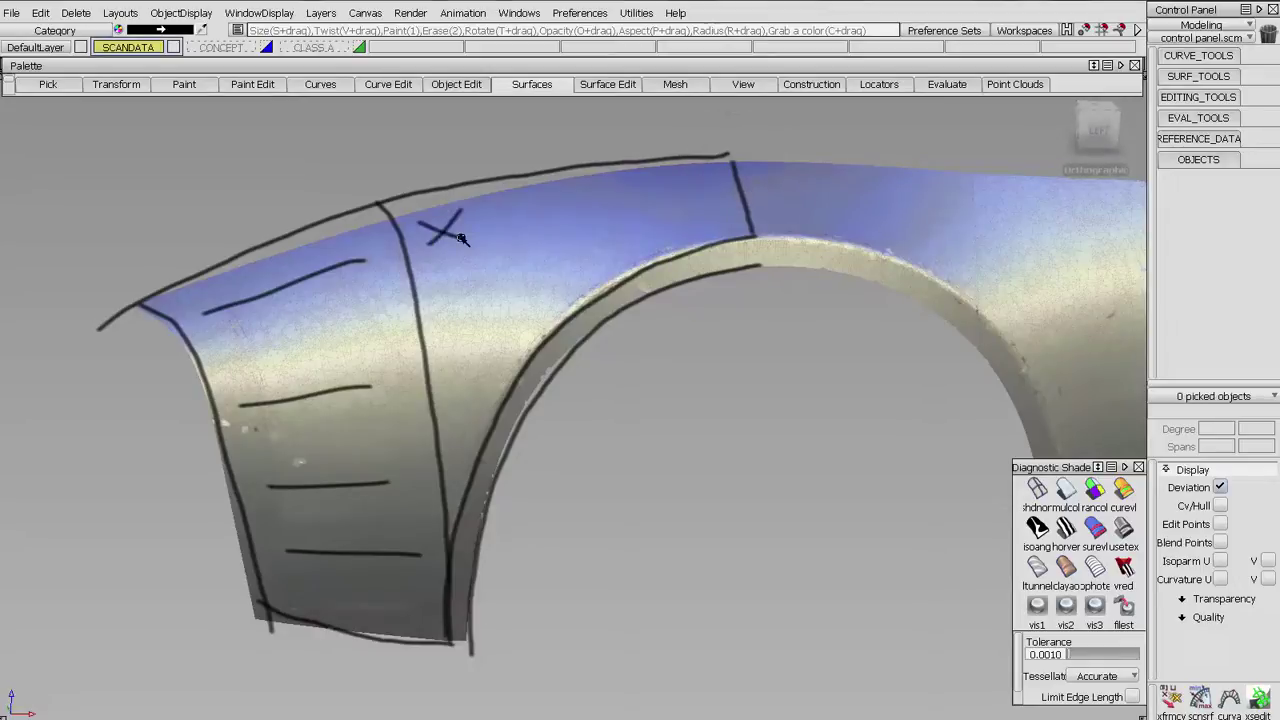
# Extend the second surface's outline as a box across the wheel opening and hatch the empty area with six diagonal strokes.
pyautogui.moveTo(443, 626); pyautogui.dragTo(702, 631)
pyautogui.moveTo(730, 563); pyautogui.dragTo(733, 143)
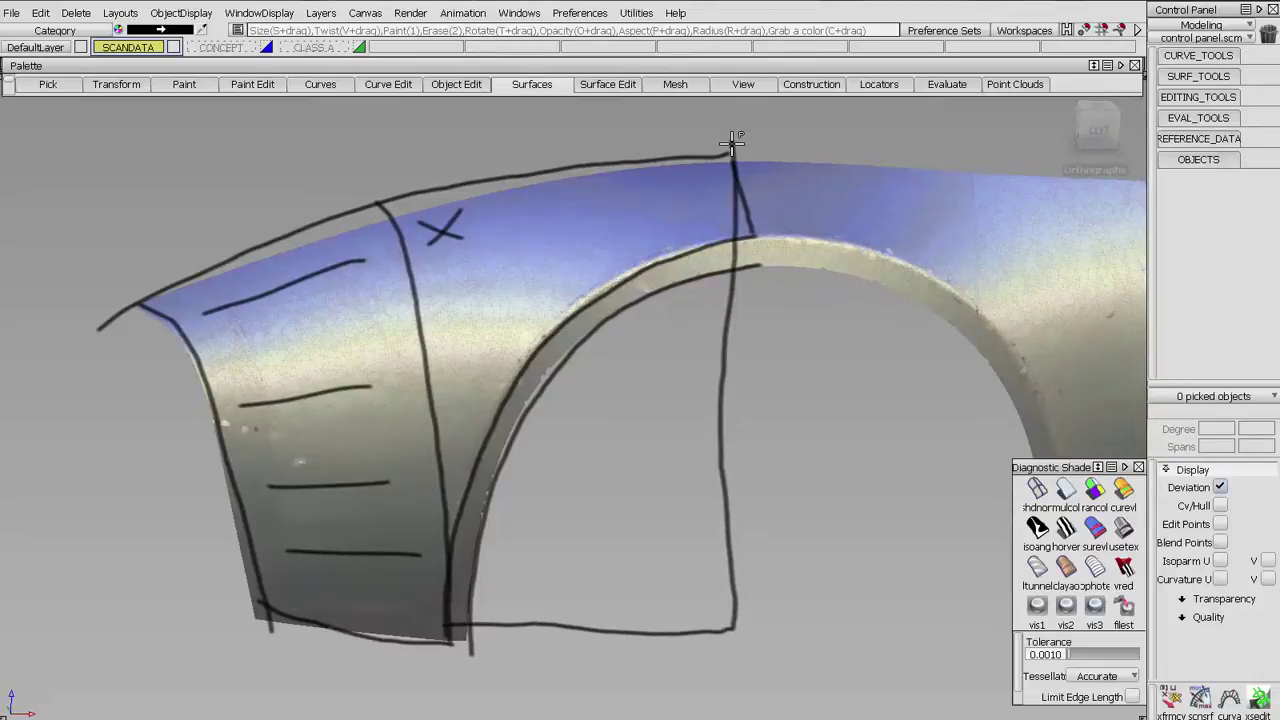
pyautogui.moveTo(694, 303); pyautogui.dragTo(580, 378)
pyautogui.moveTo(703, 338); pyautogui.dragTo(603, 413)
pyautogui.moveTo(680, 381); pyautogui.dragTo(572, 469)
pyautogui.moveTo(665, 428); pyautogui.dragTo(583, 502)
pyautogui.moveTo(658, 480); pyautogui.dragTo(599, 539)
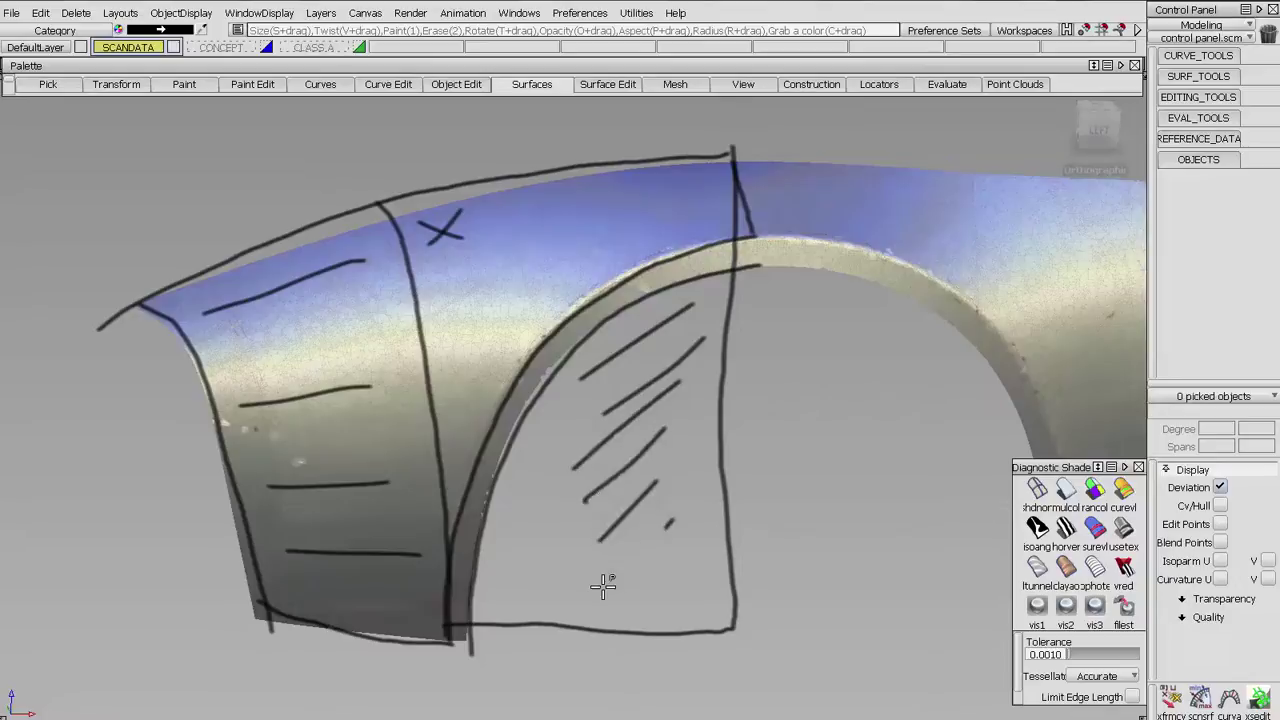
pyautogui.moveTo(673, 519); pyautogui.dragTo(605, 582)
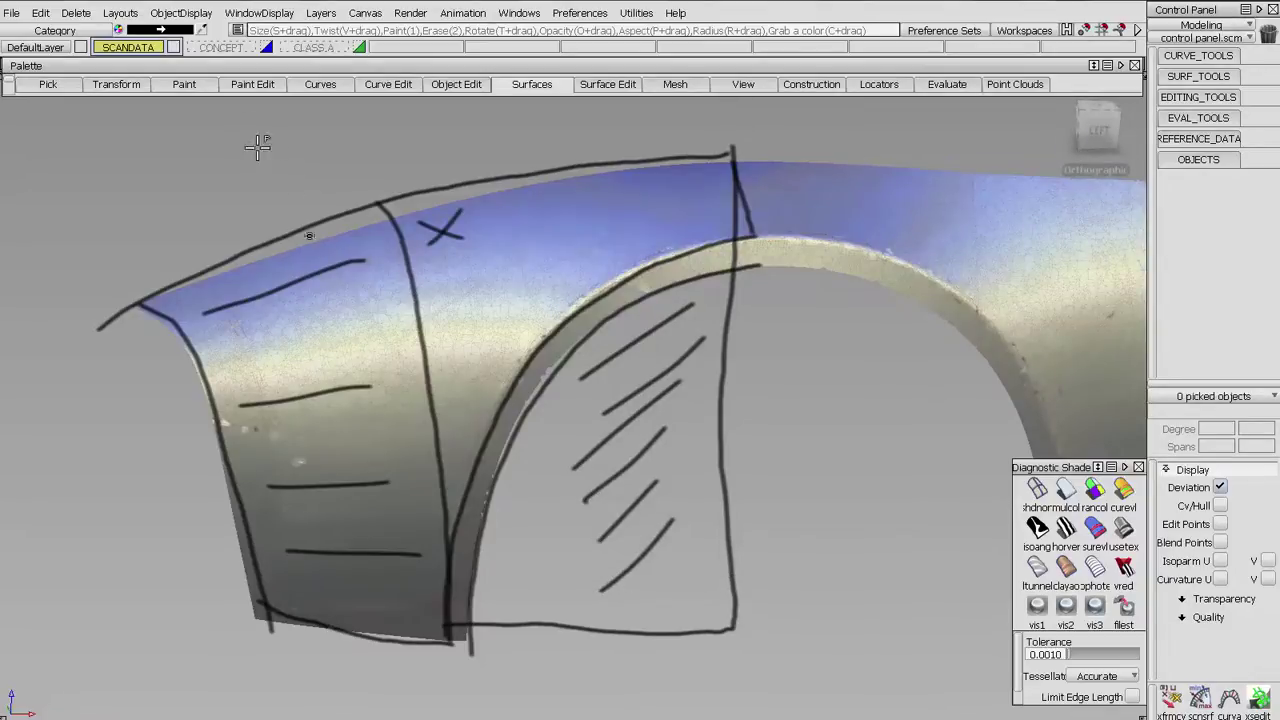
# Change the marker colour to bright green and draw an arc around the wheel arch from the upper split line to the fender's lower edge.
pyautogui.click(160, 29)
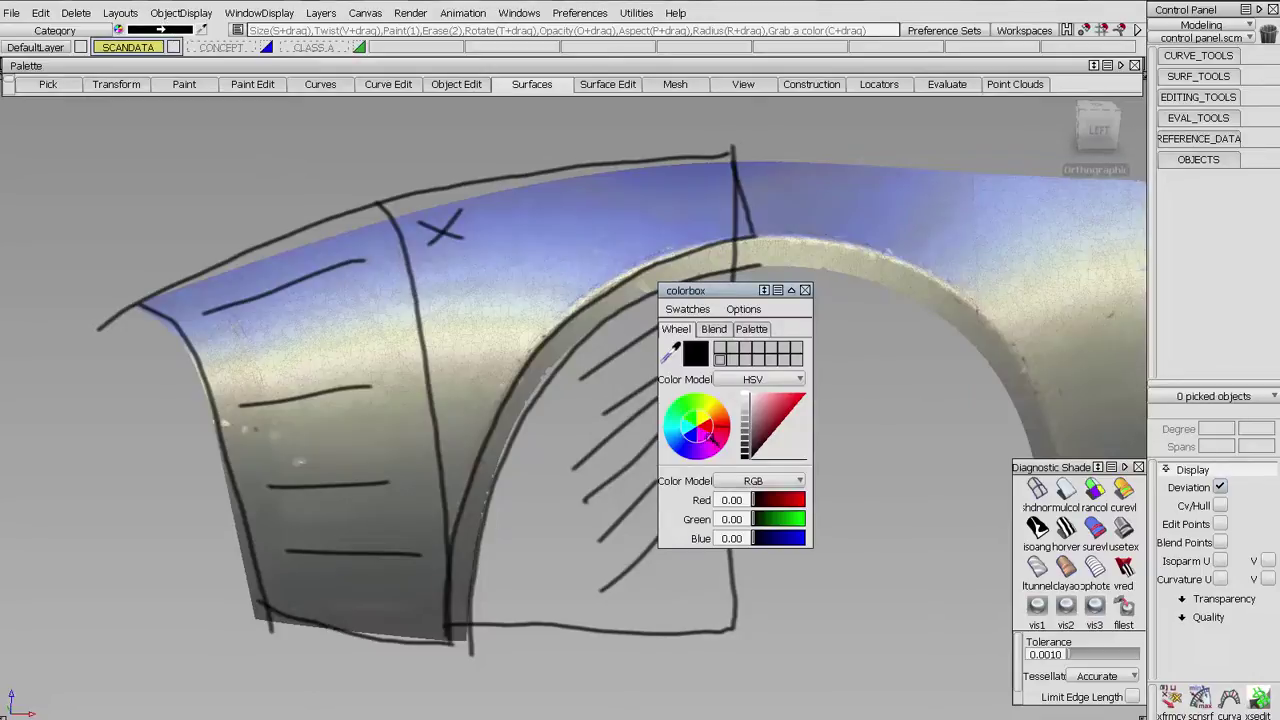
pyautogui.click(691, 421)
pyautogui.click(800, 398)
pyautogui.click(805, 290)
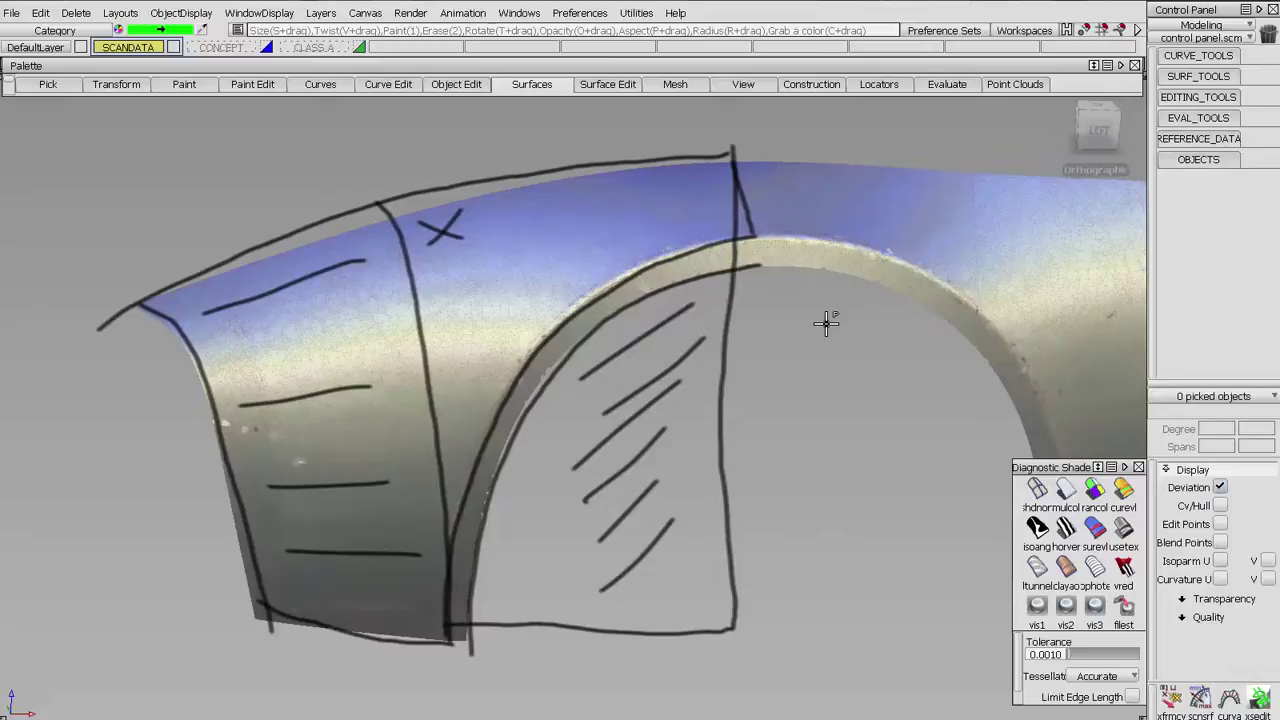
pyautogui.moveTo(730, 160)
pyautogui.mouseDown()
pyautogui.moveTo(609, 178)
pyautogui.moveTo(516, 208)
pyautogui.moveTo(460, 245)
pyautogui.mouseUp()
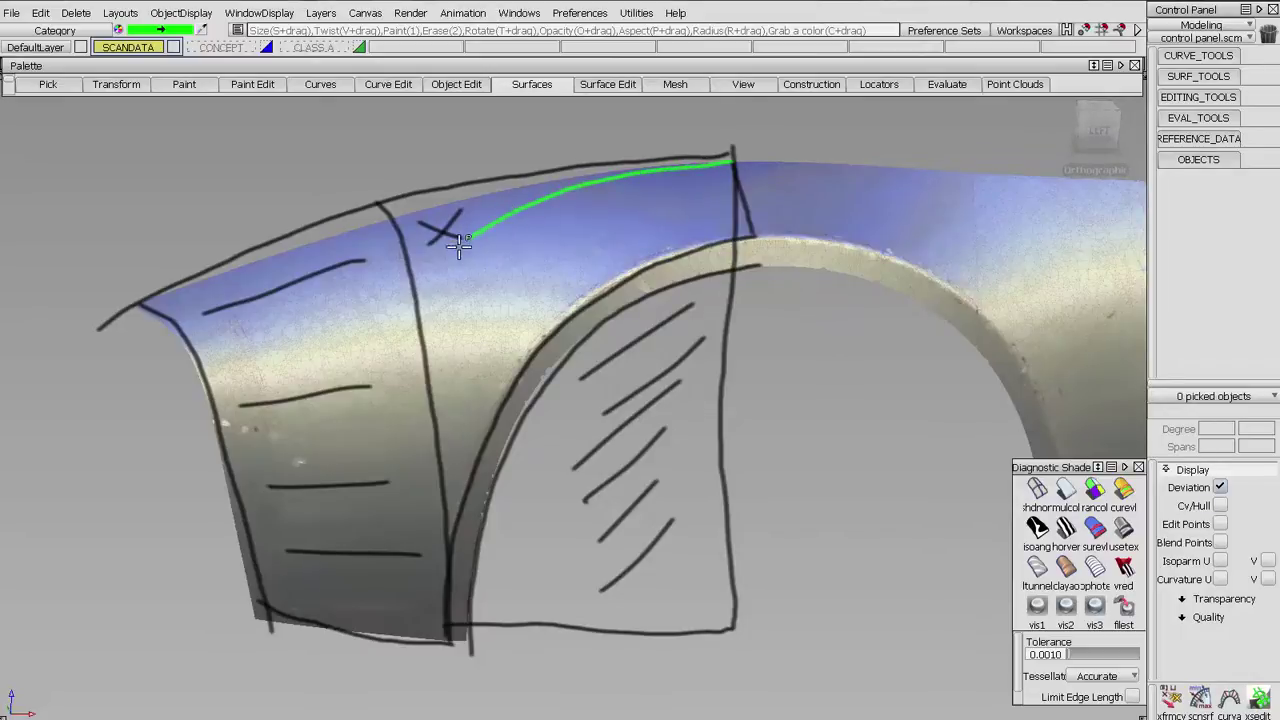
pyautogui.moveTo(378, 345)
pyautogui.mouseDown()
pyautogui.moveTo(325, 490)
pyautogui.moveTo(308, 620)
pyautogui.mouseUp()
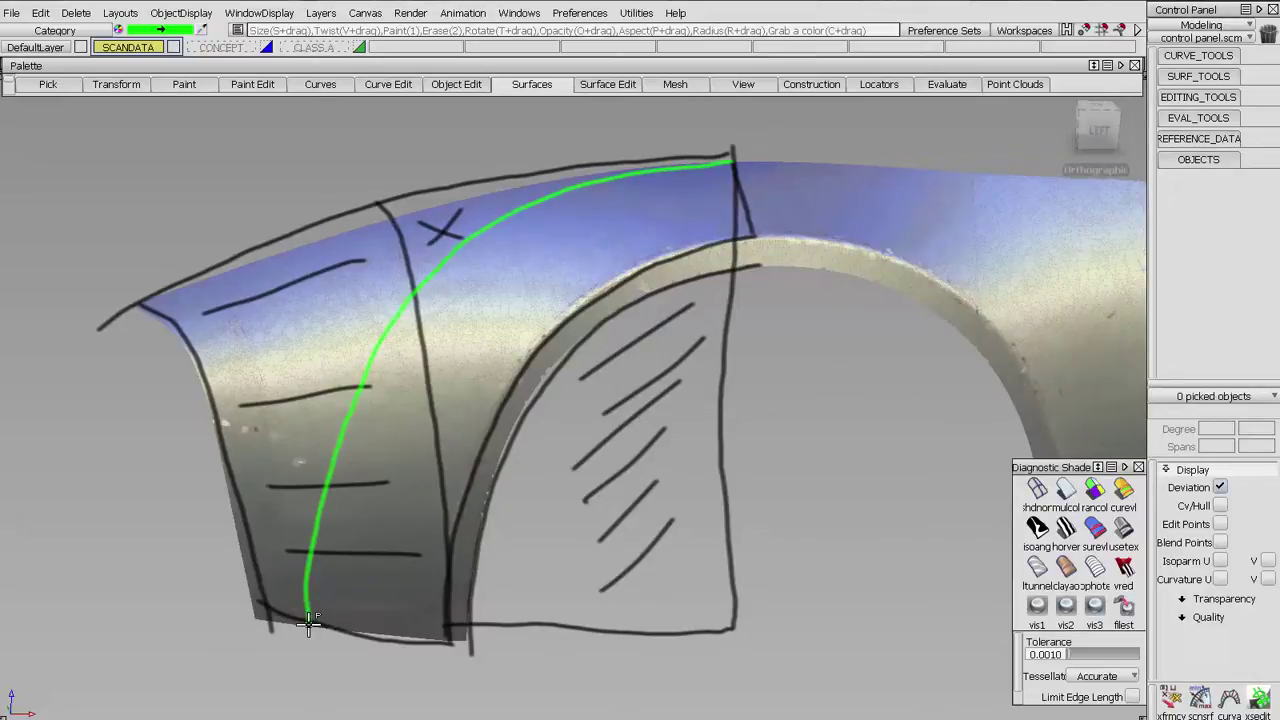
# Draw green dividing and flow lines within the band between the green arc and the wheel-arch edge.
pyautogui.moveTo(413, 297); pyautogui.dragTo(522, 355)
pyautogui.moveTo(413, 297); pyautogui.dragTo(440, 628)
pyautogui.moveTo(330, 590); pyautogui.dragTo(503, 341)
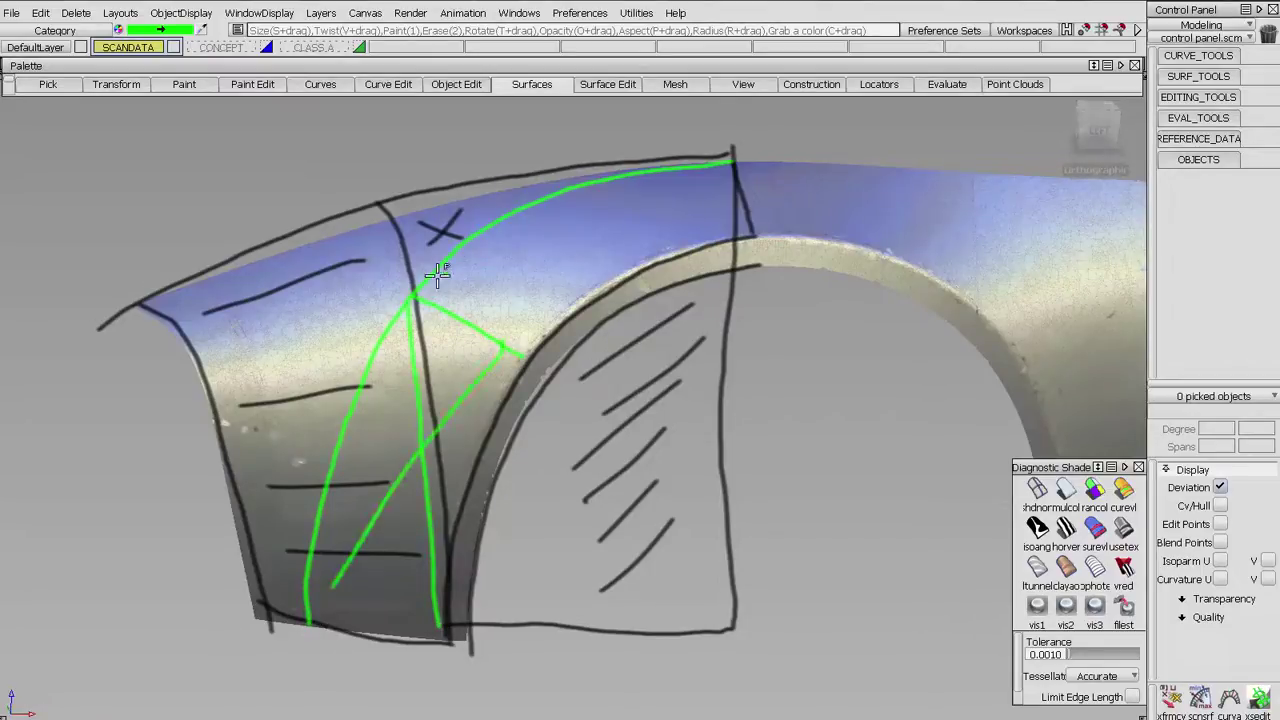
pyautogui.moveTo(434, 277); pyautogui.dragTo(725, 208)
pyautogui.moveTo(715, 162)
pyautogui.mouseDown()
pyautogui.moveTo(560, 300)
pyautogui.moveTo(532, 343)
pyautogui.mouseUp()
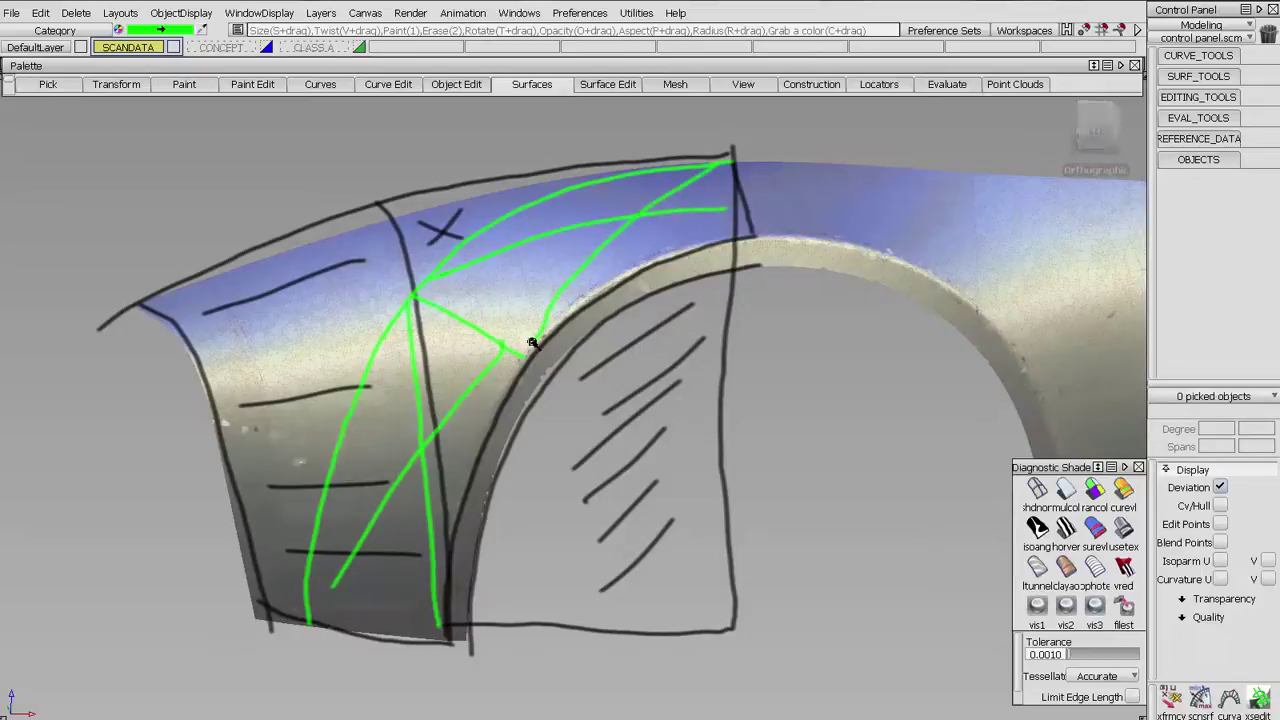
pyautogui.moveTo(548, 198); pyautogui.dragTo(620, 274)
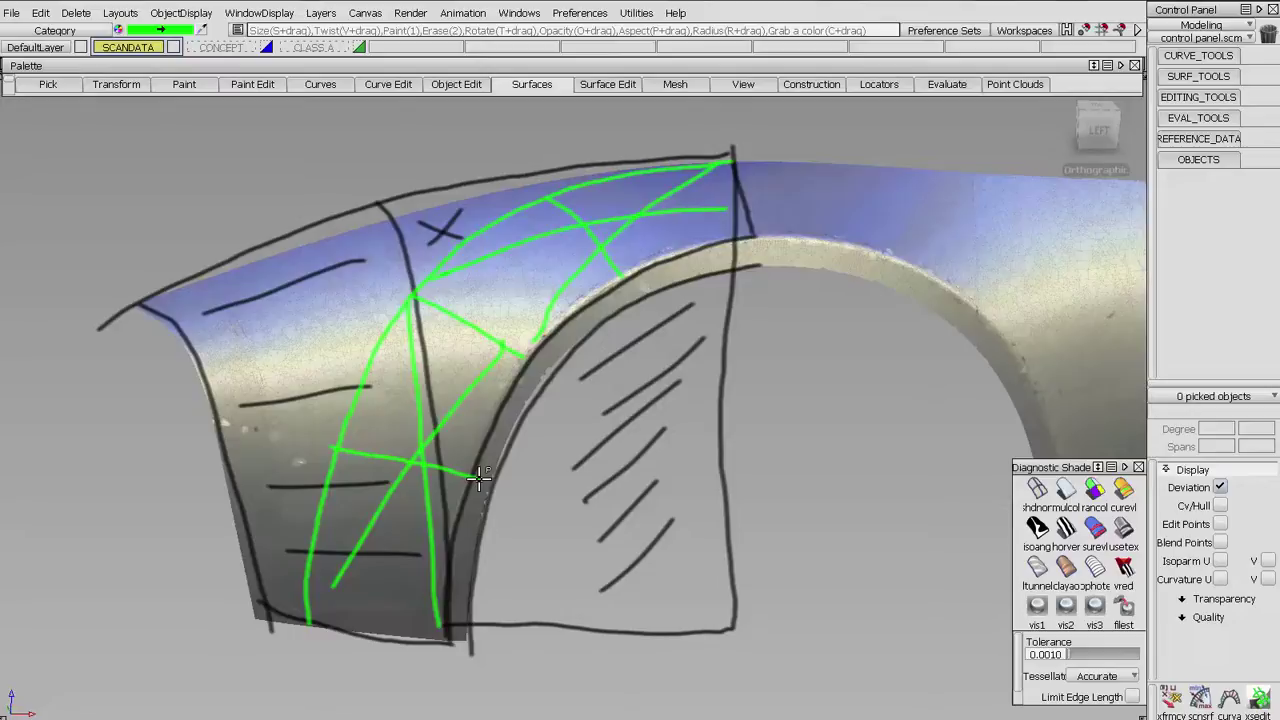
# Add short green cross strokes along the outer green arc on both its lower and upper portions.
pyautogui.moveTo(305, 497)
pyautogui.mouseDown()
pyautogui.moveTo(315, 562)
pyautogui.moveTo(340, 508)
pyautogui.mouseUp()
pyautogui.moveTo(365, 376); pyautogui.dragTo(363, 399)
pyautogui.moveTo(340, 384); pyautogui.dragTo(395, 365)
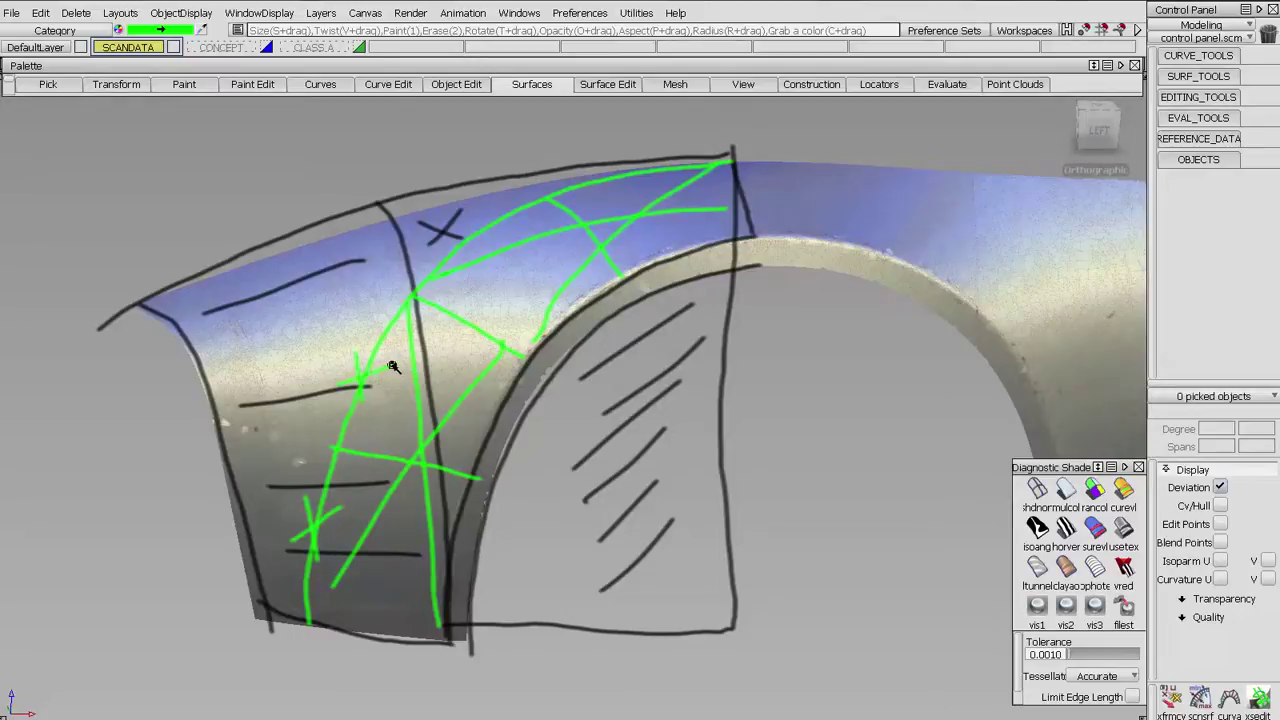
pyautogui.moveTo(495, 198); pyautogui.dragTo(489, 234)
pyautogui.moveTo(474, 219); pyautogui.dragTo(534, 216)
pyautogui.moveTo(598, 166); pyautogui.dragTo(582, 195)
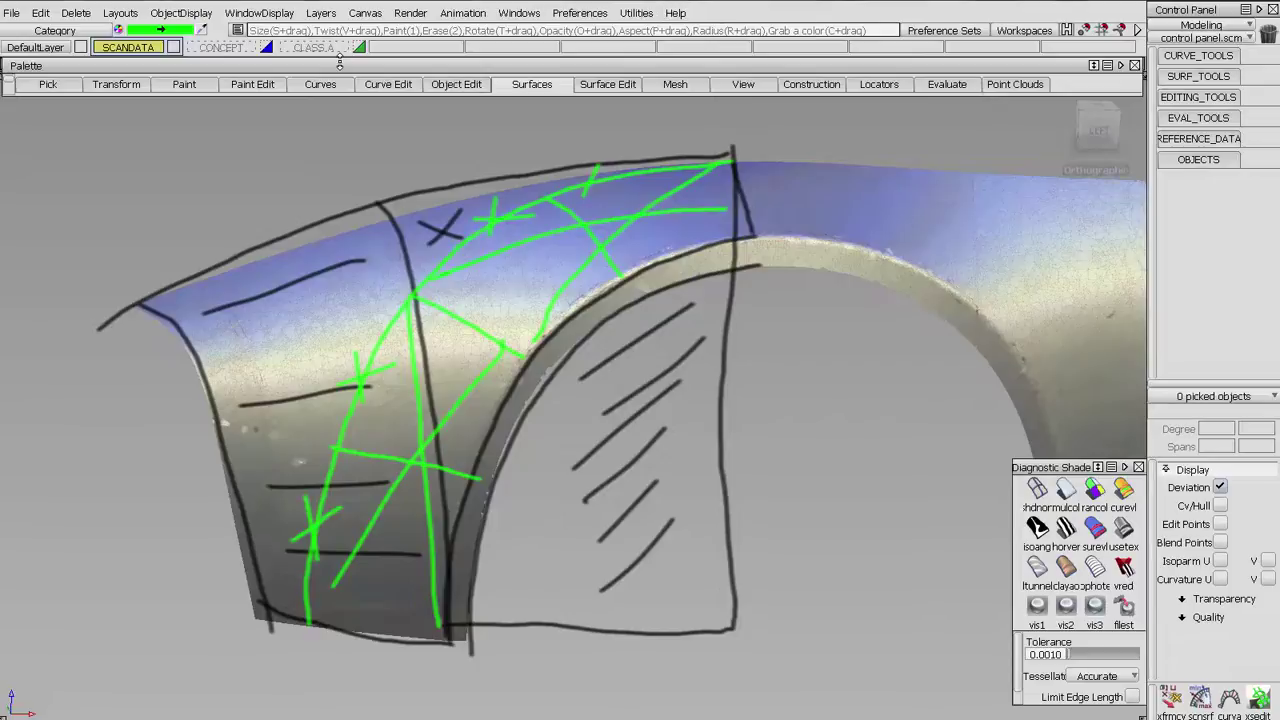
# Make CLASS A the active layer and show the SCANDATA layer with it.
pyautogui.click(330, 48)
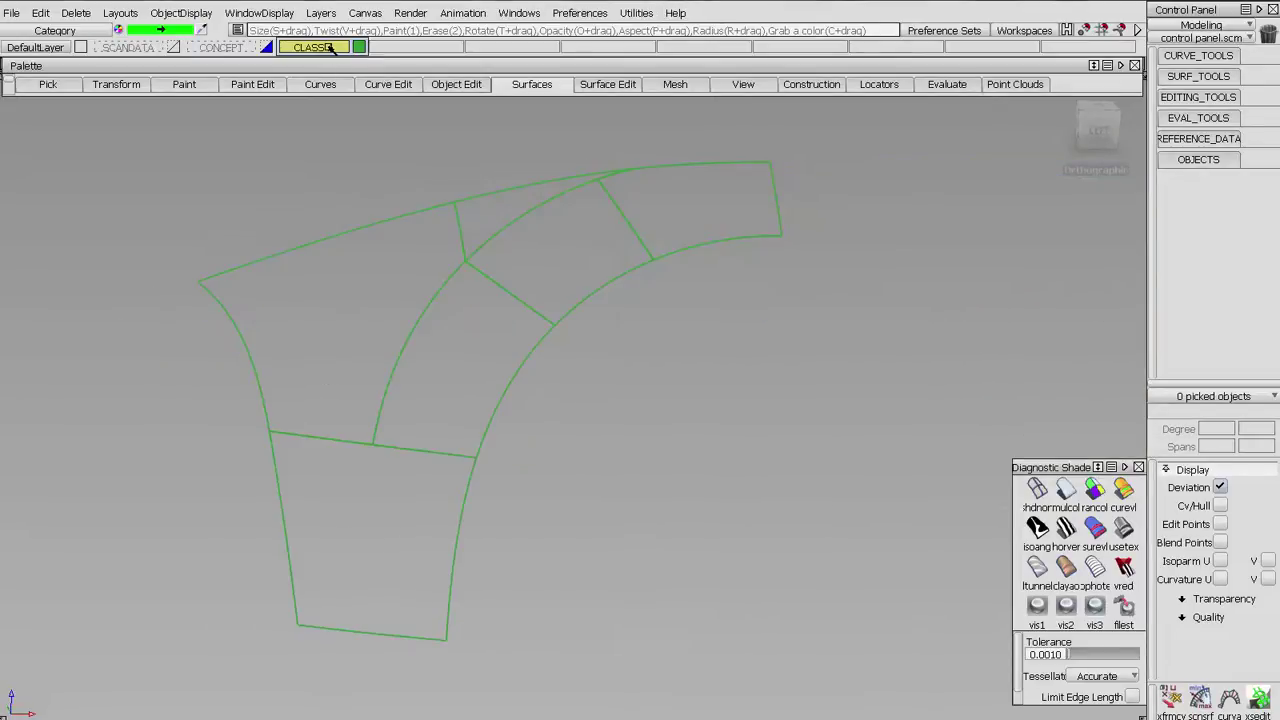
pyautogui.moveTo(471, 309)
pyautogui.keyDown('alt'); pyautogui.keyDown('shift'); pyautogui.mouseDown()
pyautogui.moveTo(499, 303)
pyautogui.moveTo(565, 332)
pyautogui.mouseUp(); pyautogui.keyUp('shift'); pyautogui.keyUp('alt')
pyautogui.click(175, 49)
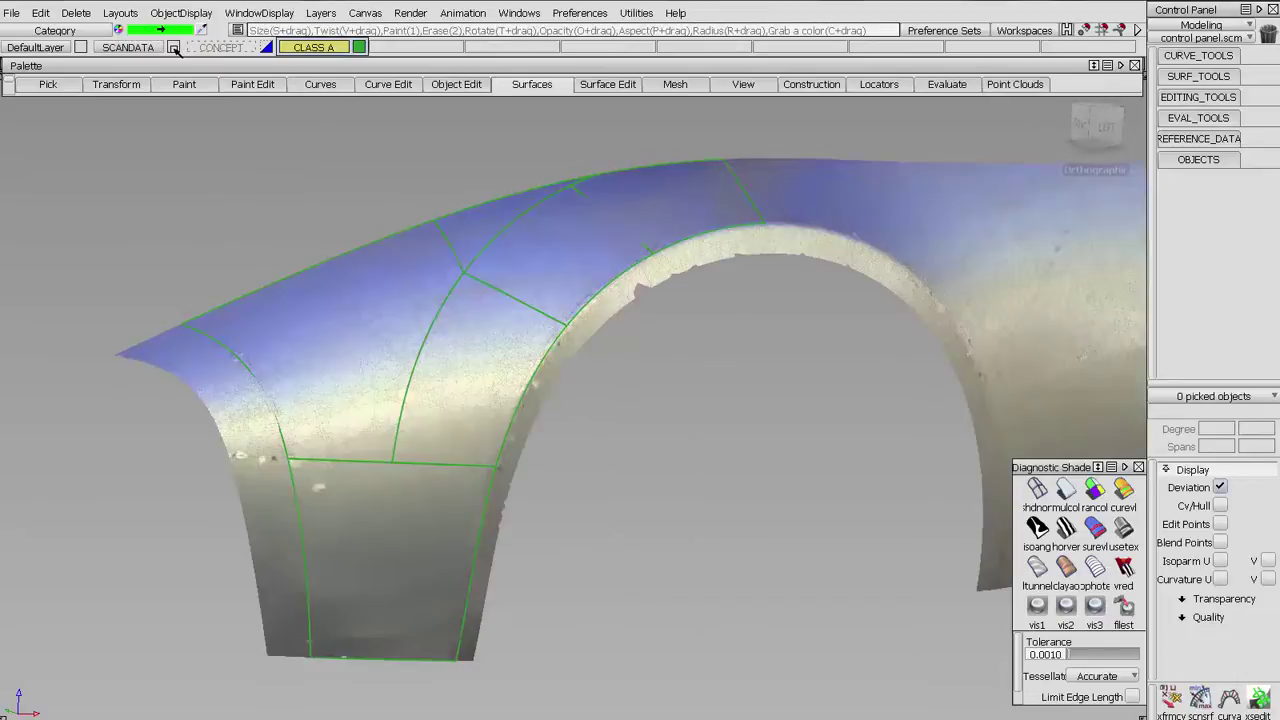
# Apply random colour diagnostic shading to compare the Class A patches with the scan surface.
pyautogui.keyDown('alt'); pyautogui.keyDown('shift'); pyautogui.moveTo(342, 206); pyautogui.dragTo(440, 275); pyautogui.keyUp('shift'); pyautogui.keyUp('alt')
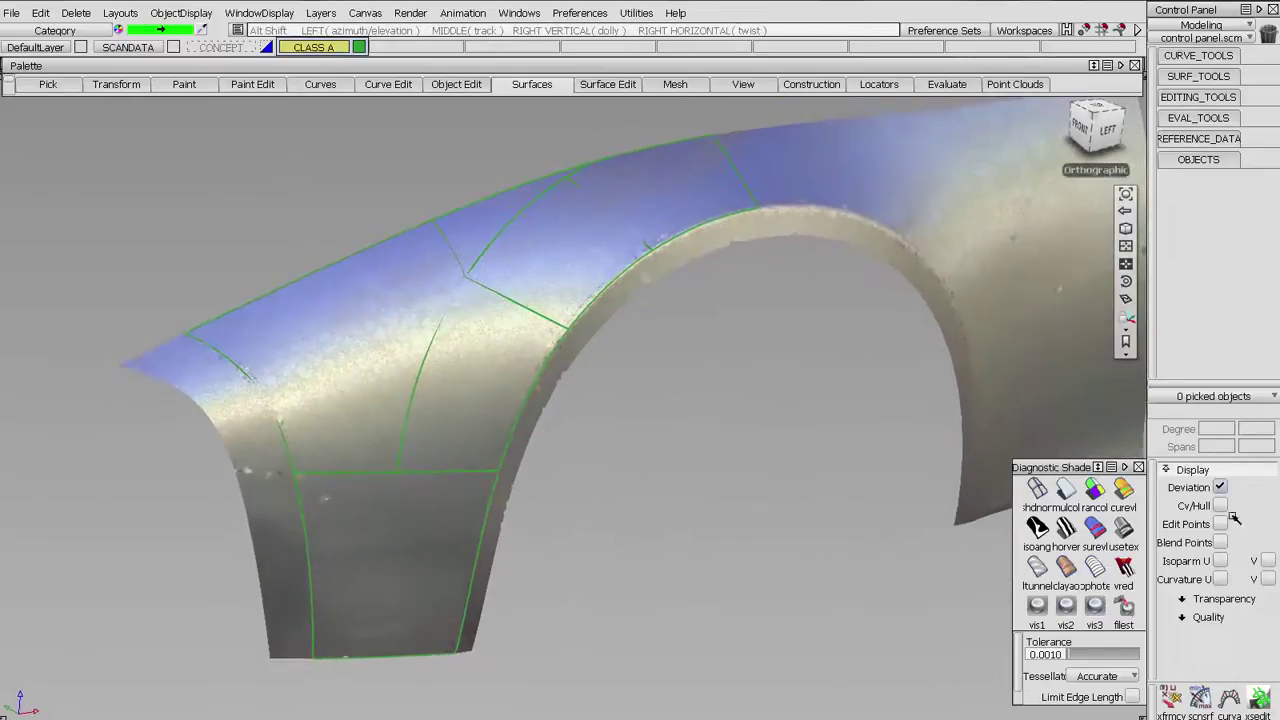
pyautogui.click(1094, 488)
pyautogui.keyDown('alt'); pyautogui.keyDown('shift'); pyautogui.moveTo(637, 410); pyautogui.dragTo(702, 432); pyautogui.keyUp('shift'); pyautogui.keyUp('alt')
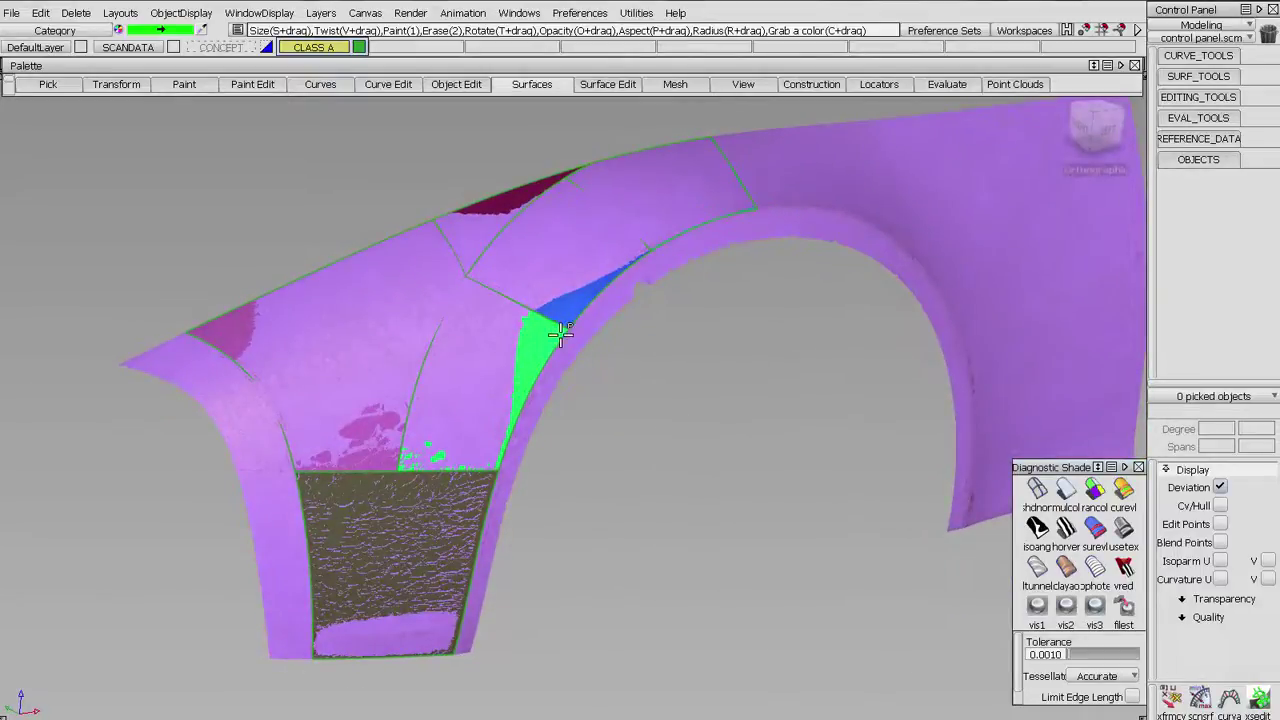
# Pick the two Class A patches along the front of the wheel arch and display their CVs and hulls.
pyautogui.keyDown('alt'); pyautogui.keyDown('shift'); pyautogui.moveTo(568, 318); pyautogui.dragTo(564, 246, button='right'); pyautogui.keyUp('shift'); pyautogui.keyUp('alt')
pyautogui.keyDown('ctrl'); pyautogui.keyDown('shift'); pyautogui.moveTo(612, 237); pyautogui.dragTo(585, 380); pyautogui.keyUp('shift'); pyautogui.keyUp('ctrl')
pyautogui.click(511, 222)
pyautogui.click(590, 212)
pyautogui.click(1221, 506)
# Examine the CV and hull flow of the two picked patches along the wheel-arch edge and across their shared boundary.
pyautogui.keyDown('alt'); pyautogui.keyDown('shift'); pyautogui.moveTo(583, 380); pyautogui.dragTo(597, 90, button='right'); pyautogui.keyUp('shift'); pyautogui.keyUp('alt')
pyautogui.keyDown('alt'); pyautogui.keyDown('shift'); pyautogui.moveTo(505, 425); pyautogui.dragTo(766, 262, button='middle'); pyautogui.keyUp('shift'); pyautogui.keyUp('alt')
pyautogui.keyDown('alt'); pyautogui.keyDown('shift'); pyautogui.moveTo(766, 262); pyautogui.dragTo(766, 294); pyautogui.keyUp('shift'); pyautogui.keyUp('alt')
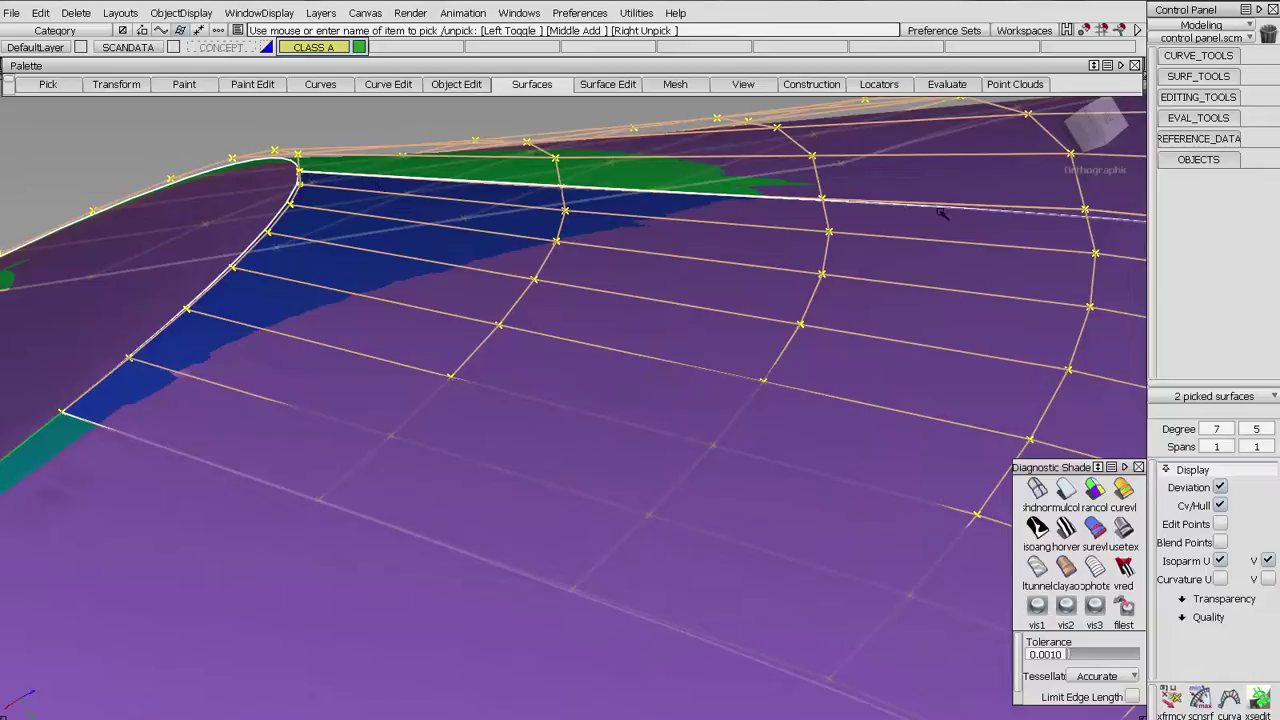
pyautogui.keyDown('alt'); pyautogui.keyDown('shift'); pyautogui.moveTo(940, 212); pyautogui.dragTo(467, 277); pyautogui.keyUp('shift'); pyautogui.keyUp('alt')
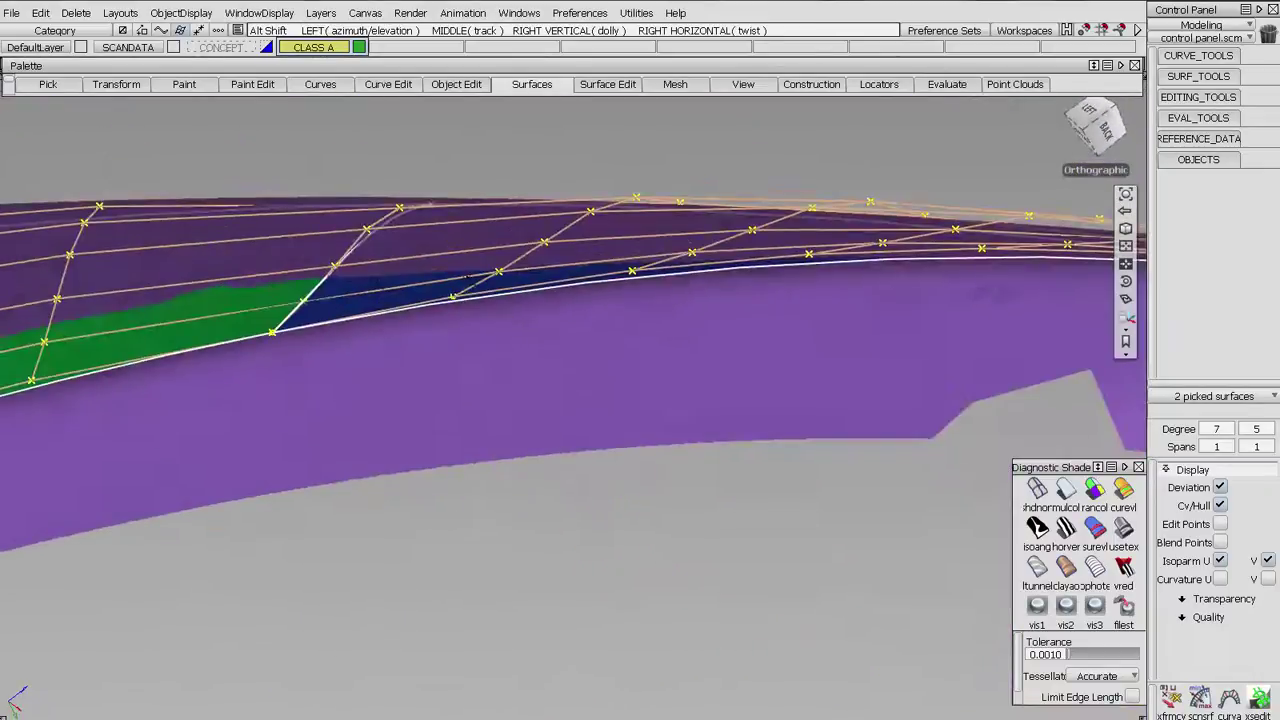
pyautogui.moveTo(336, 323)
pyautogui.keyDown('alt'); pyautogui.keyDown('shift'); pyautogui.mouseDown()
pyautogui.moveTo(363, 300)
pyautogui.moveTo(357, 312)
pyautogui.mouseUp(); pyautogui.keyUp('shift'); pyautogui.keyUp('alt')
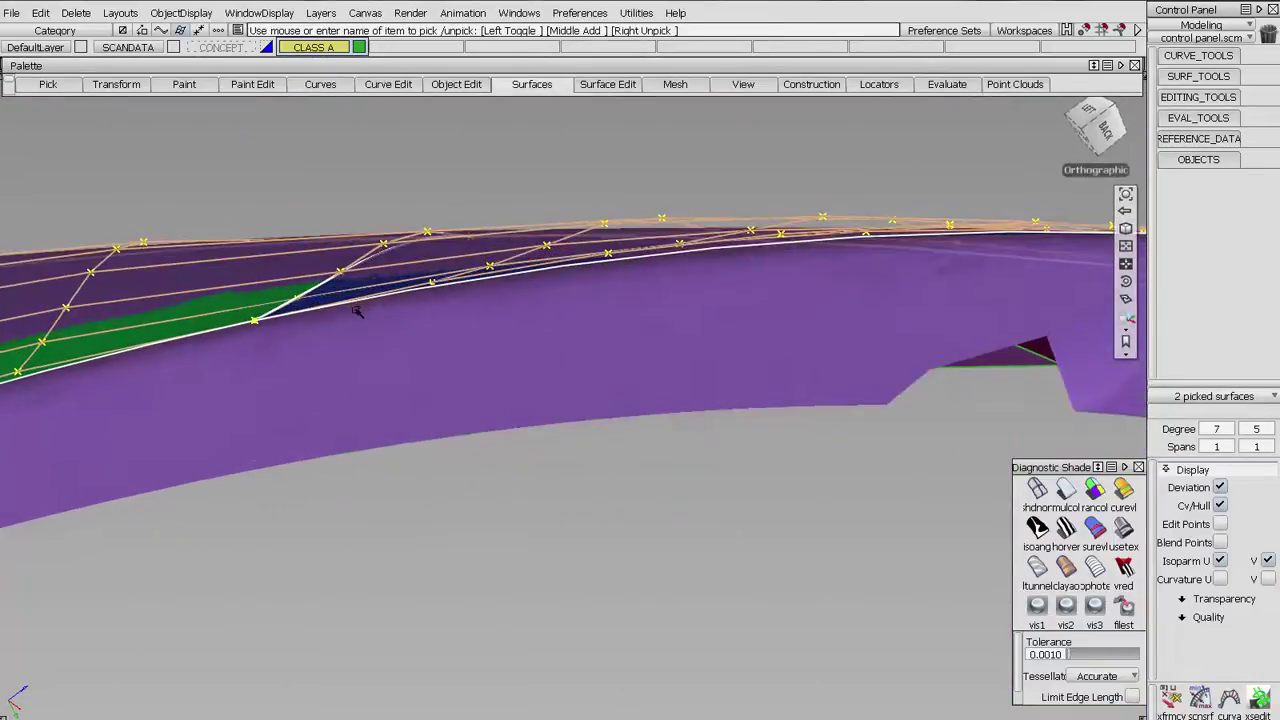
pyautogui.keyDown('alt'); pyautogui.keyDown('shift'); pyautogui.moveTo(357, 312); pyautogui.dragTo(346, 263, button='right'); pyautogui.keyUp('shift'); pyautogui.keyUp('alt')
pyautogui.keyDown('alt'); pyautogui.keyDown('shift'); pyautogui.moveTo(346, 263); pyautogui.dragTo(454, 311, button='middle'); pyautogui.keyUp('shift'); pyautogui.keyUp('alt')
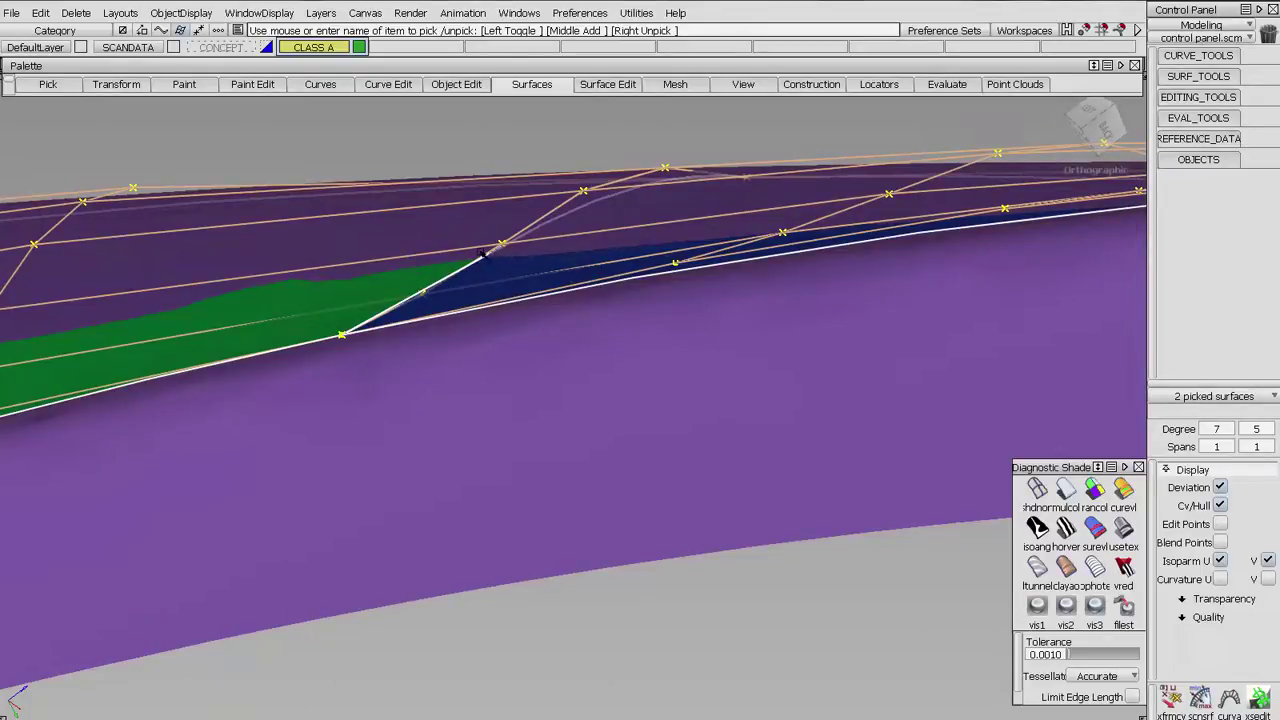
pyautogui.keyDown('alt'); pyautogui.keyDown('shift'); pyautogui.moveTo(571, 222); pyautogui.dragTo(518, 310); pyautogui.keyUp('shift'); pyautogui.keyUp('alt')
pyautogui.keyDown('alt'); pyautogui.keyDown('shift'); pyautogui.moveTo(519, 311); pyautogui.dragTo(533, 197, button='middle'); pyautogui.keyUp('shift'); pyautogui.keyUp('alt')
pyautogui.keyDown('alt'); pyautogui.keyDown('shift'); pyautogui.moveTo(760, 480); pyautogui.dragTo(626, 346); pyautogui.keyUp('shift'); pyautogui.keyUp('alt')
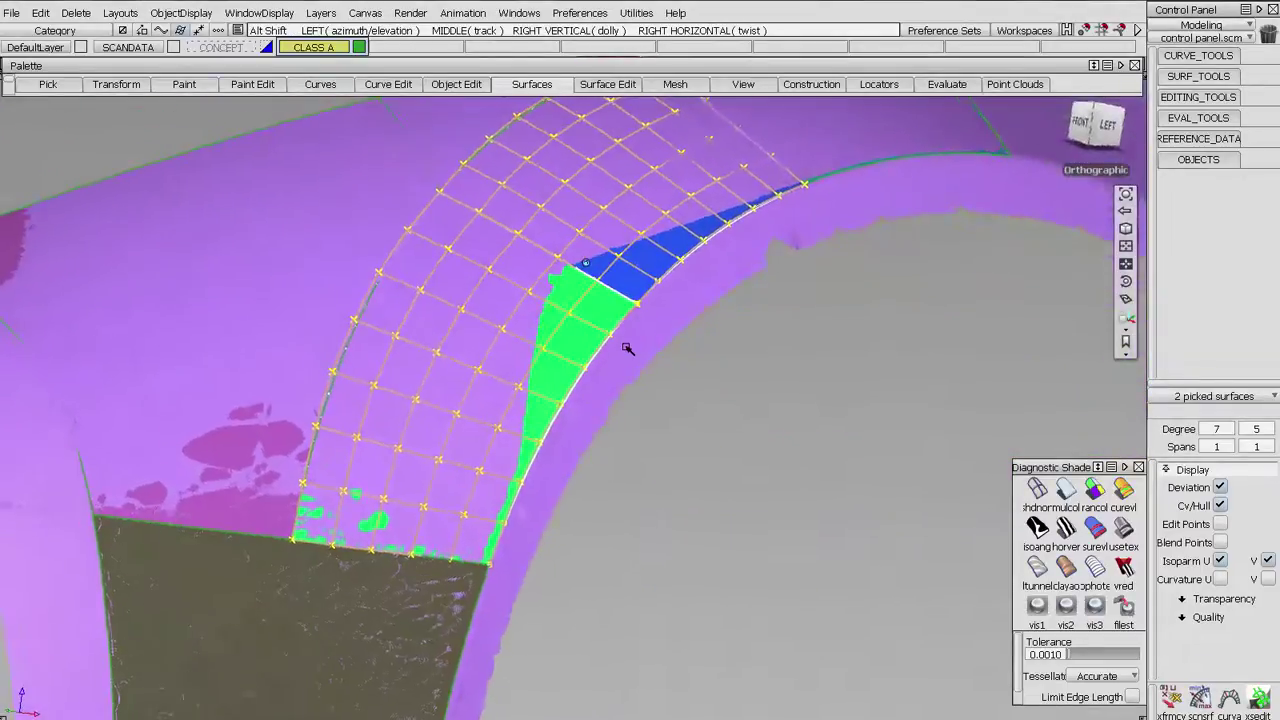
# Unpick both wheel-arch patches and hide their CVs and hulls.
pyautogui.keyDown('ctrl'); pyautogui.keyDown('shift'); pyautogui.moveTo(682, 474); pyautogui.dragTo(632, 315); pyautogui.keyUp('shift'); pyautogui.keyUp('ctrl')
pyautogui.keyDown('alt'); pyautogui.keyDown('shift'); pyautogui.moveTo(632, 315); pyautogui.dragTo(640, 420, button='right'); pyautogui.keyUp('shift'); pyautogui.keyUp('alt')
pyautogui.keyDown('alt'); pyautogui.keyDown('shift'); pyautogui.moveTo(640, 420); pyautogui.dragTo(631, 395); pyautogui.keyUp('shift'); pyautogui.keyUp('alt')
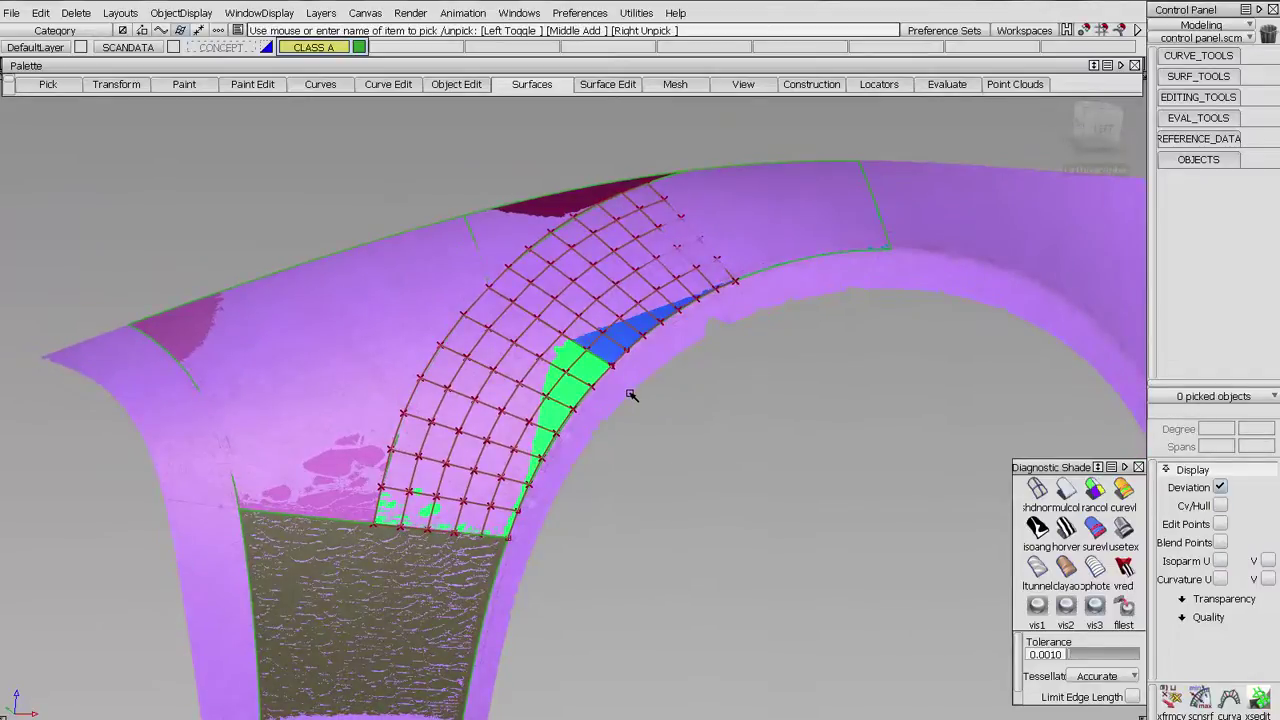
pyautogui.hotkey('ctrl', 'h')
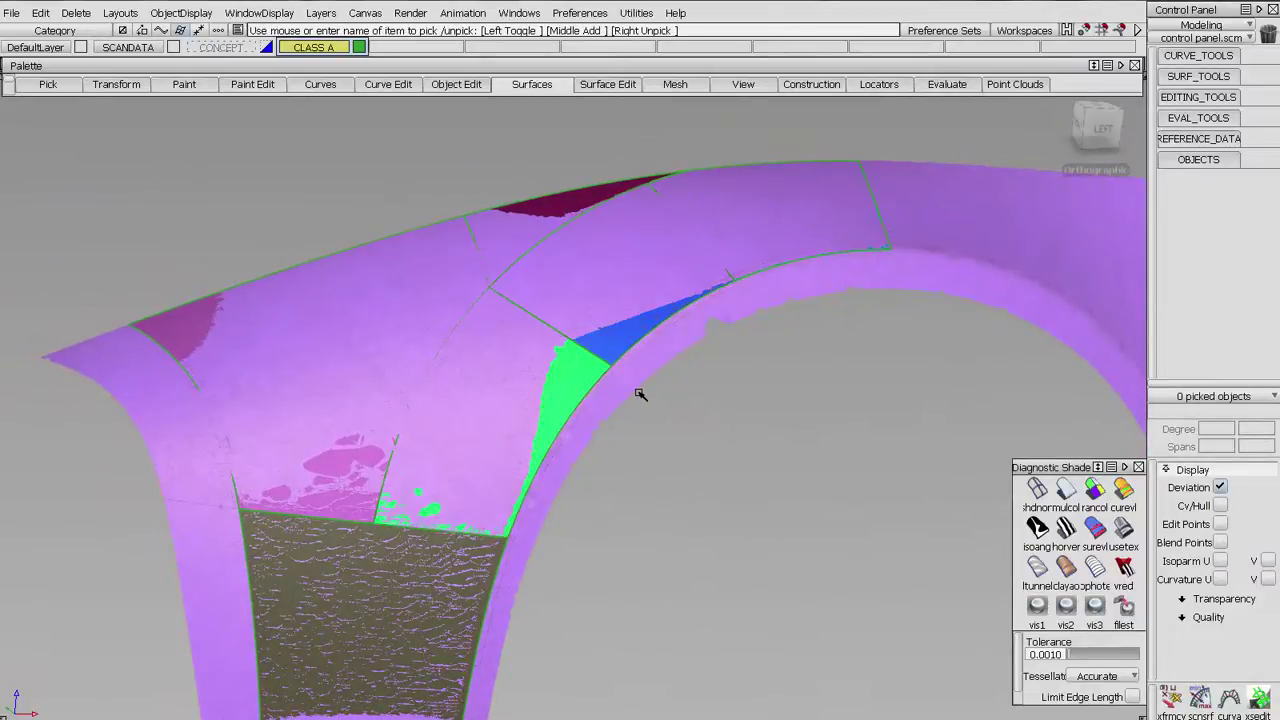
# Hide the SCANDATA layer, apply horizontal/vertical zebra shading to the Class A patches and view them from the left.
pyautogui.click(172, 48)
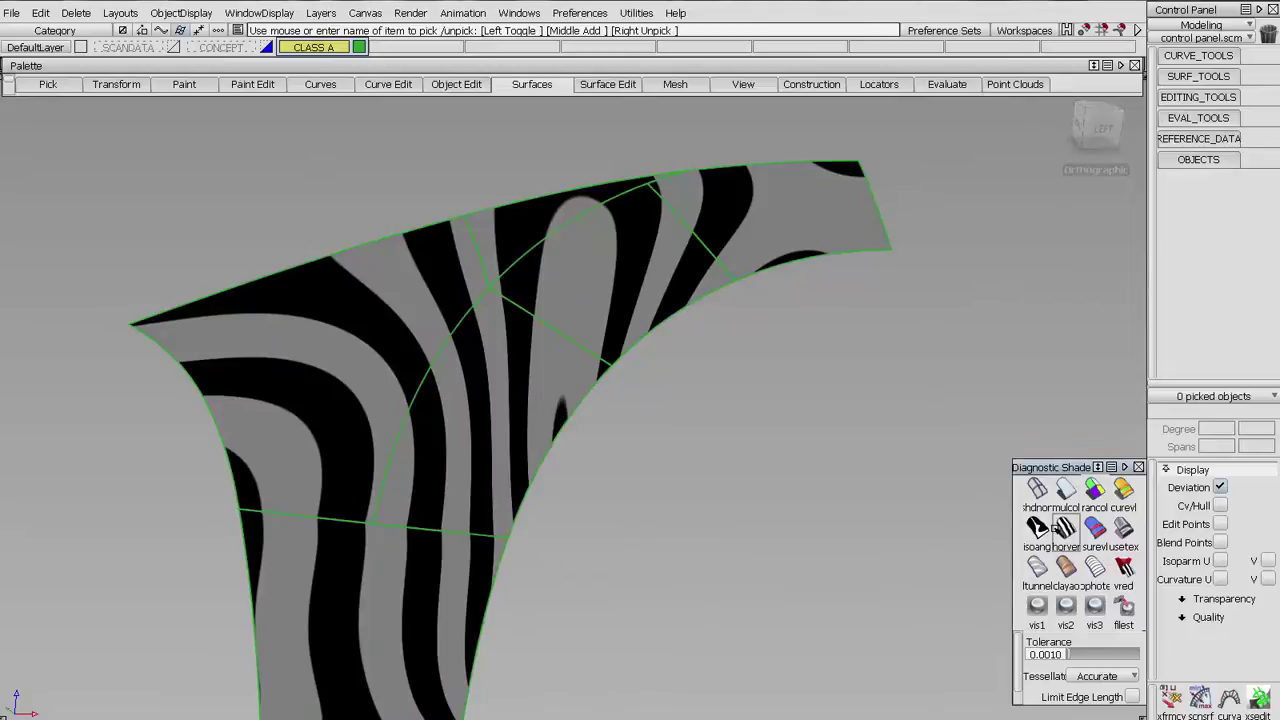
pyautogui.click(1066, 528)
pyautogui.click(1102, 127)
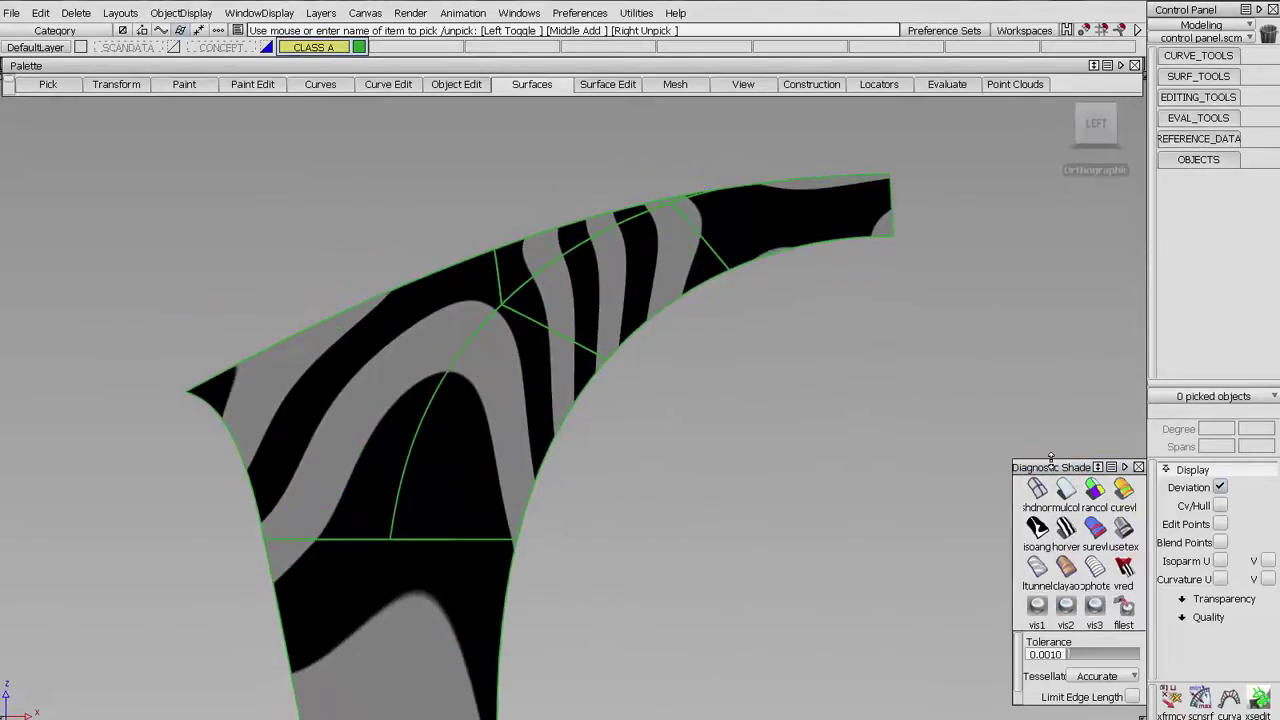
# Make room to expand the diagnostic shading settings and set the zebra map type to BW Horz.
pyautogui.moveTo(1052, 467); pyautogui.dragTo(1058, 249)
pyautogui.click(1030, 494)
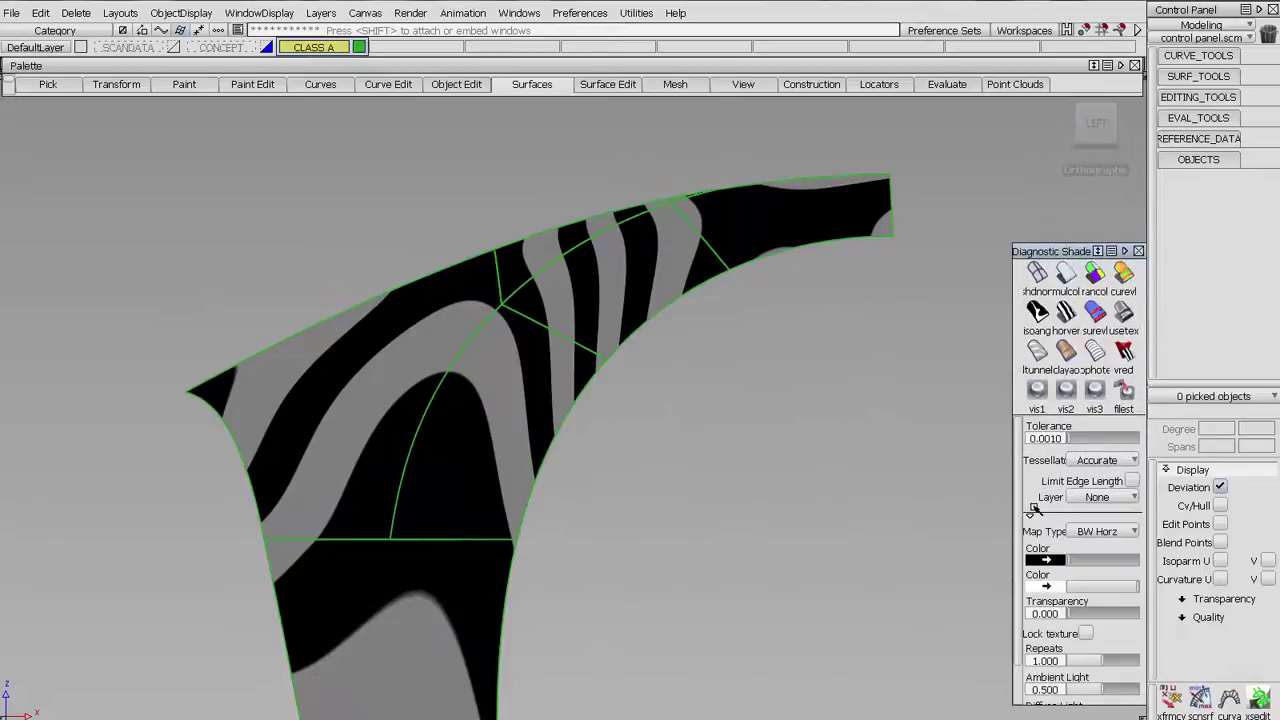
pyautogui.click(1093, 530)
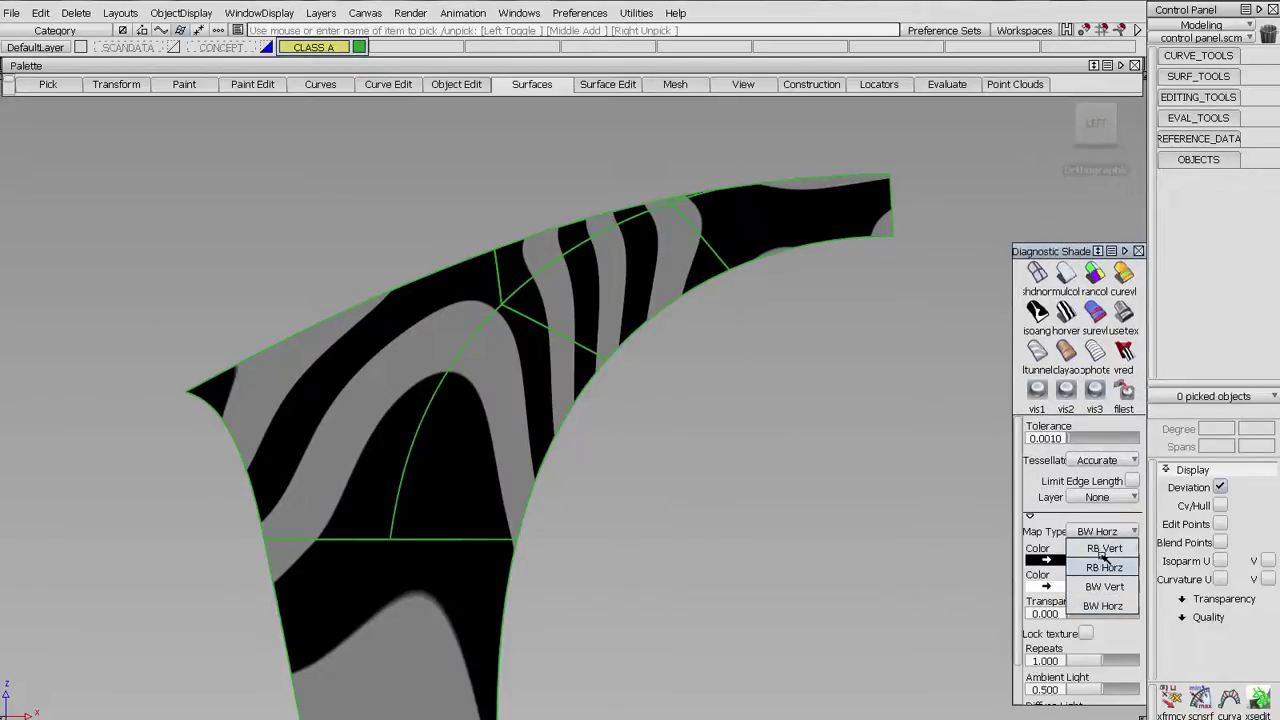
pyautogui.click(1103, 605)
# Reset the modelling view and restore the left view of the Class A patches.
pyautogui.click(755, 85)
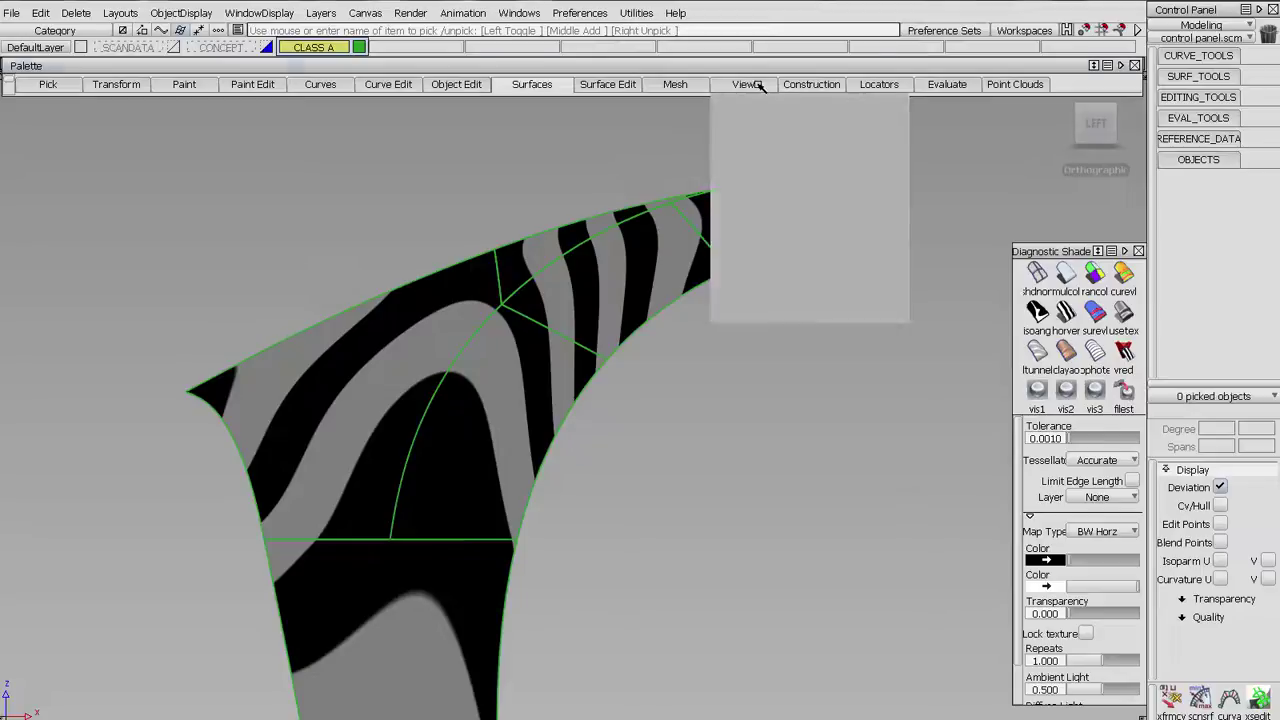
pyautogui.click(748, 238)
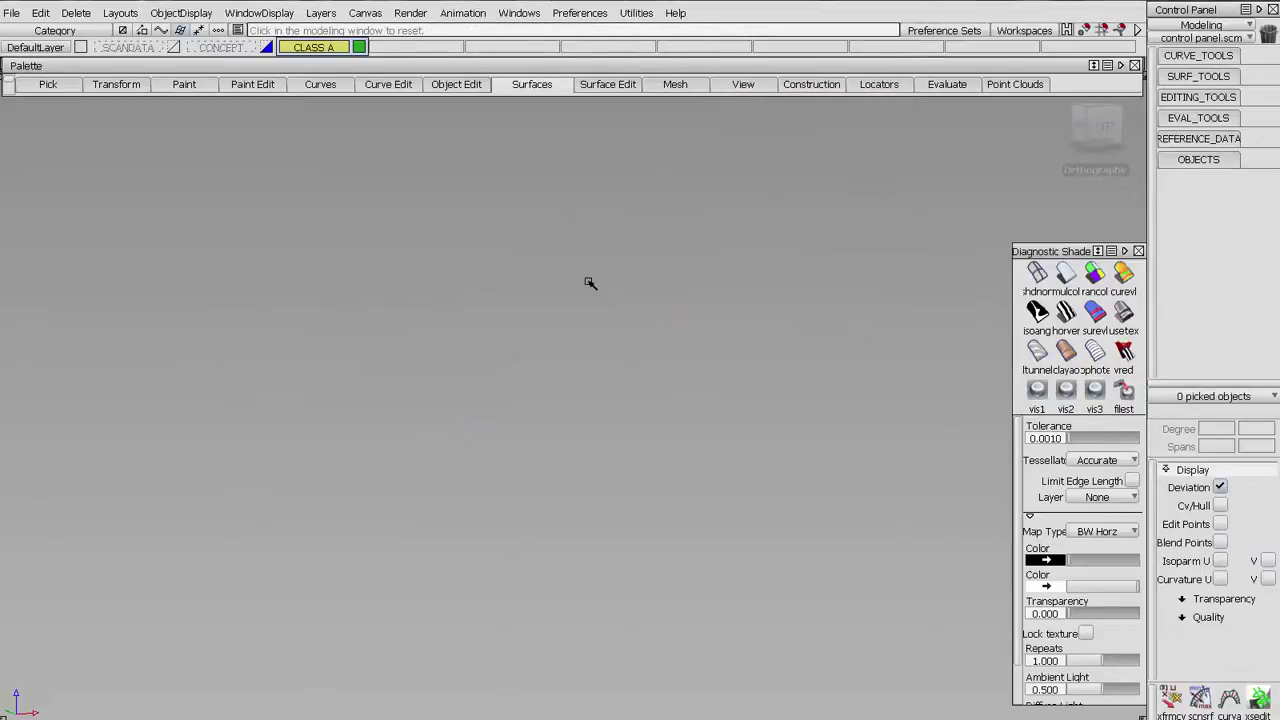
pyautogui.click(580, 243)
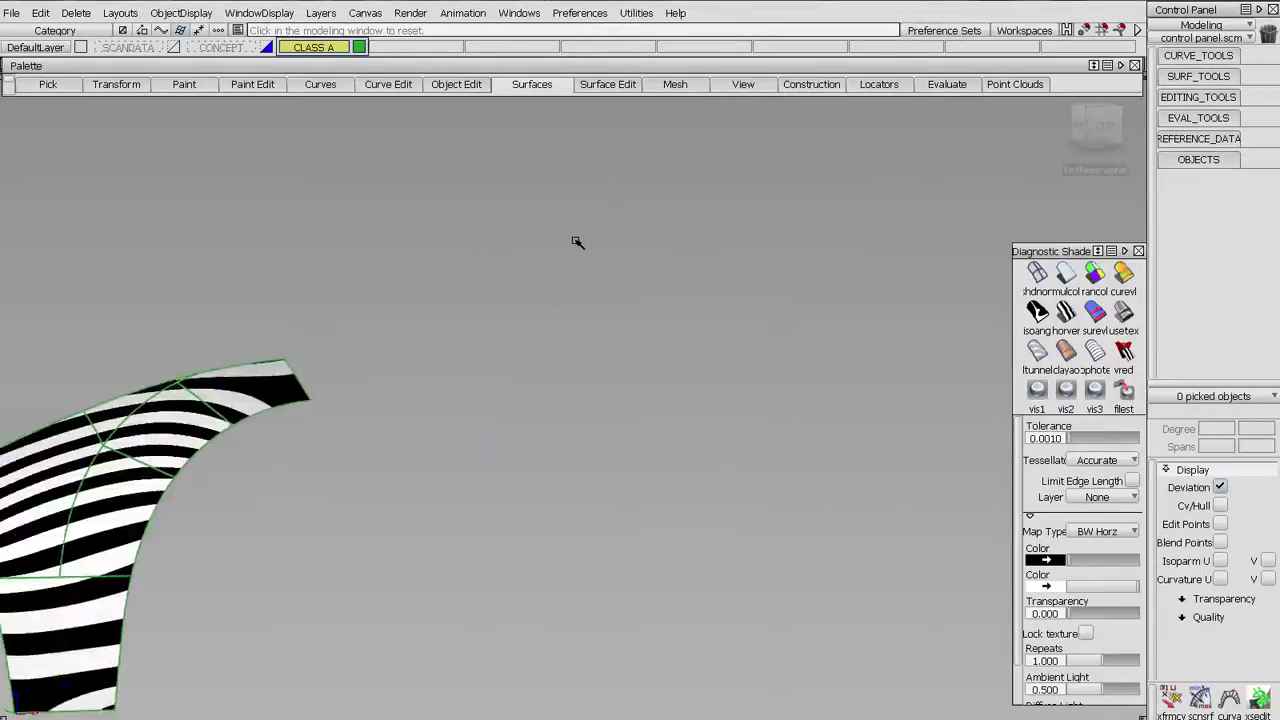
pyautogui.click(1104, 126)
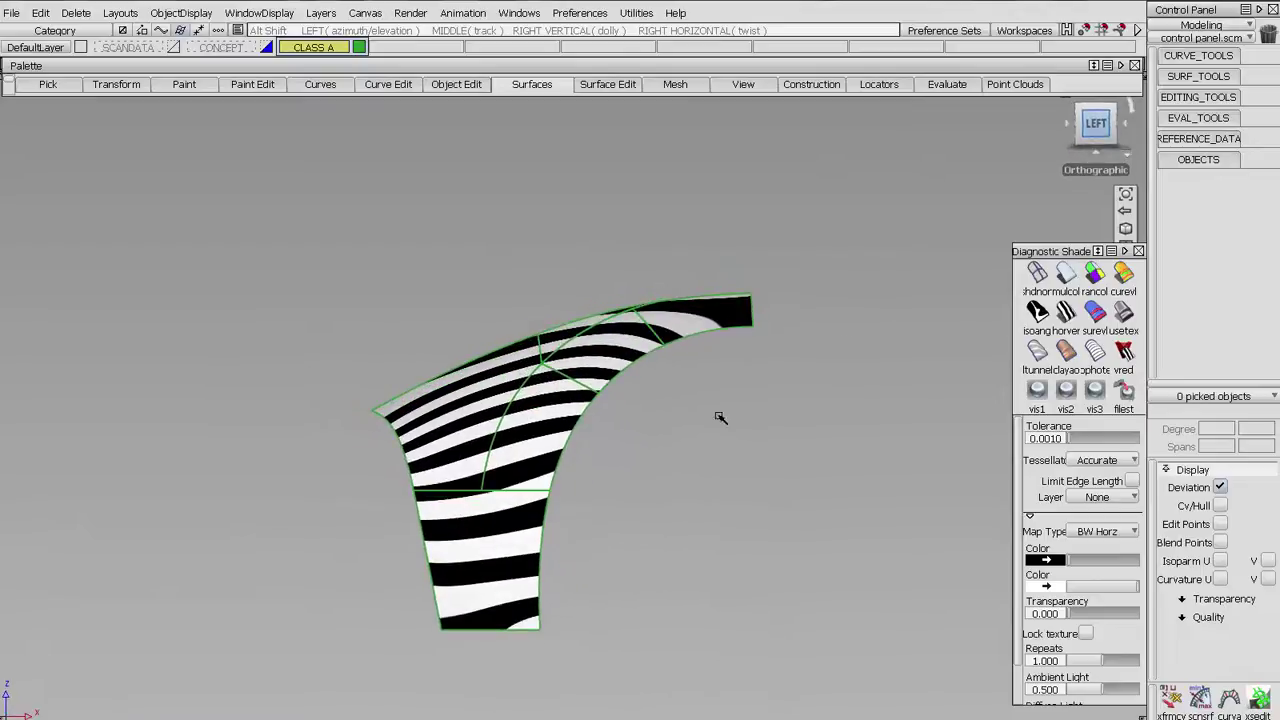
# Inspect the zebra stripe flow across the Class A patch boundaries from several angles and turn diagnostic shading off.
pyautogui.keyDown('alt'); pyautogui.keyDown('shift'); pyautogui.moveTo(718, 418); pyautogui.dragTo(708, 275, button='right'); pyautogui.keyUp('shift'); pyautogui.keyUp('alt')
pyautogui.keyDown('alt'); pyautogui.keyDown('shift'); pyautogui.moveTo(680, 424); pyautogui.dragTo(699, 404, button='middle'); pyautogui.keyUp('shift'); pyautogui.keyUp('alt')
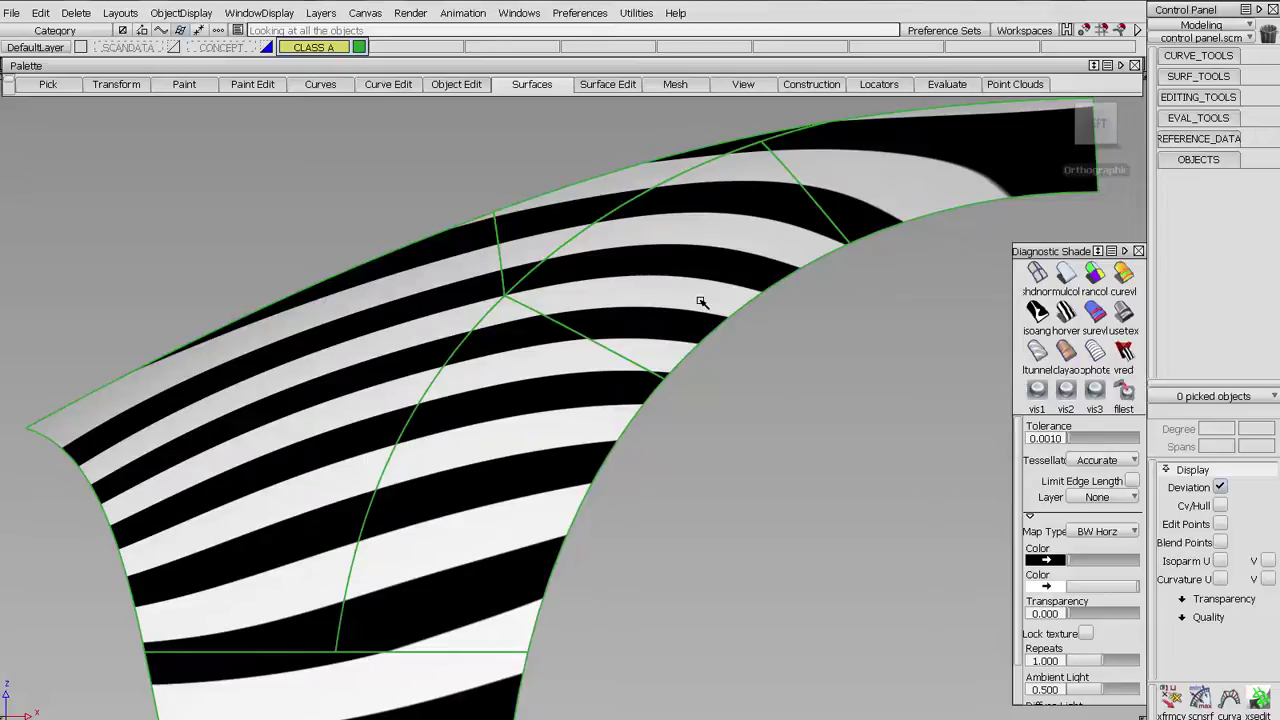
pyautogui.moveTo(701, 302)
pyautogui.keyDown('alt'); pyautogui.keyDown('shift'); pyautogui.mouseDown()
pyautogui.moveTo(846, 283)
pyautogui.moveTo(700, 289)
pyautogui.moveTo(666, 374)
pyautogui.moveTo(691, 423)
pyautogui.moveTo(727, 419)
pyautogui.moveTo(789, 474)
pyautogui.moveTo(837, 337)
pyautogui.moveTo(765, 372)
pyautogui.moveTo(733, 361)
pyautogui.mouseUp(); pyautogui.keyUp('shift'); pyautogui.keyUp('alt')
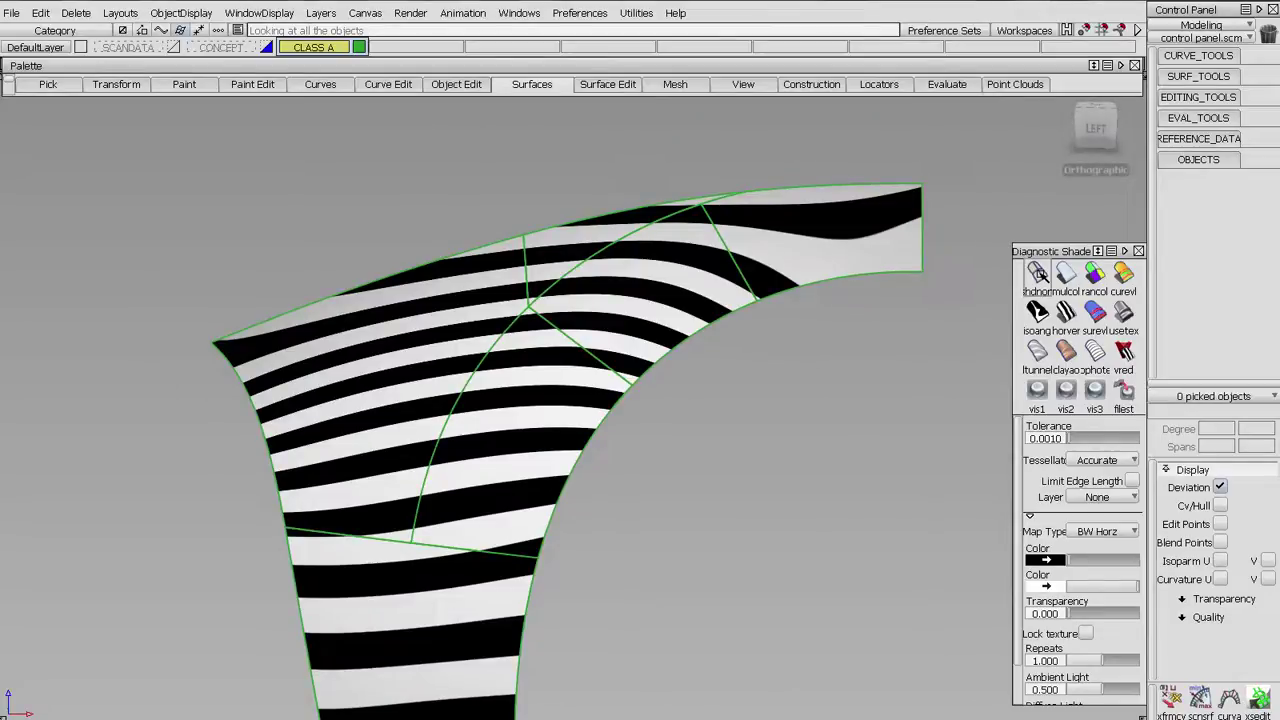
pyautogui.keyDown('ctrl'); pyautogui.keyDown('shift'); pyautogui.moveTo(660, 399); pyautogui.dragTo(656, 355); pyautogui.keyUp('shift'); pyautogui.keyUp('ctrl')
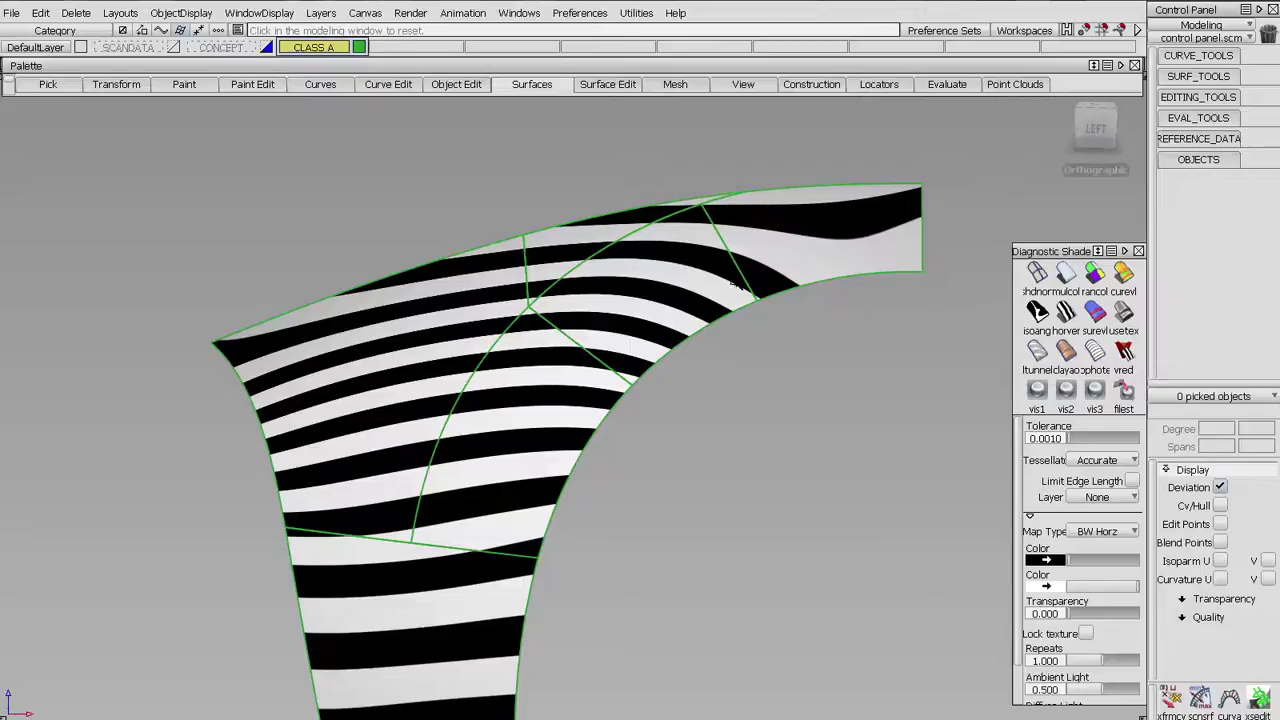
pyautogui.click(1038, 273)
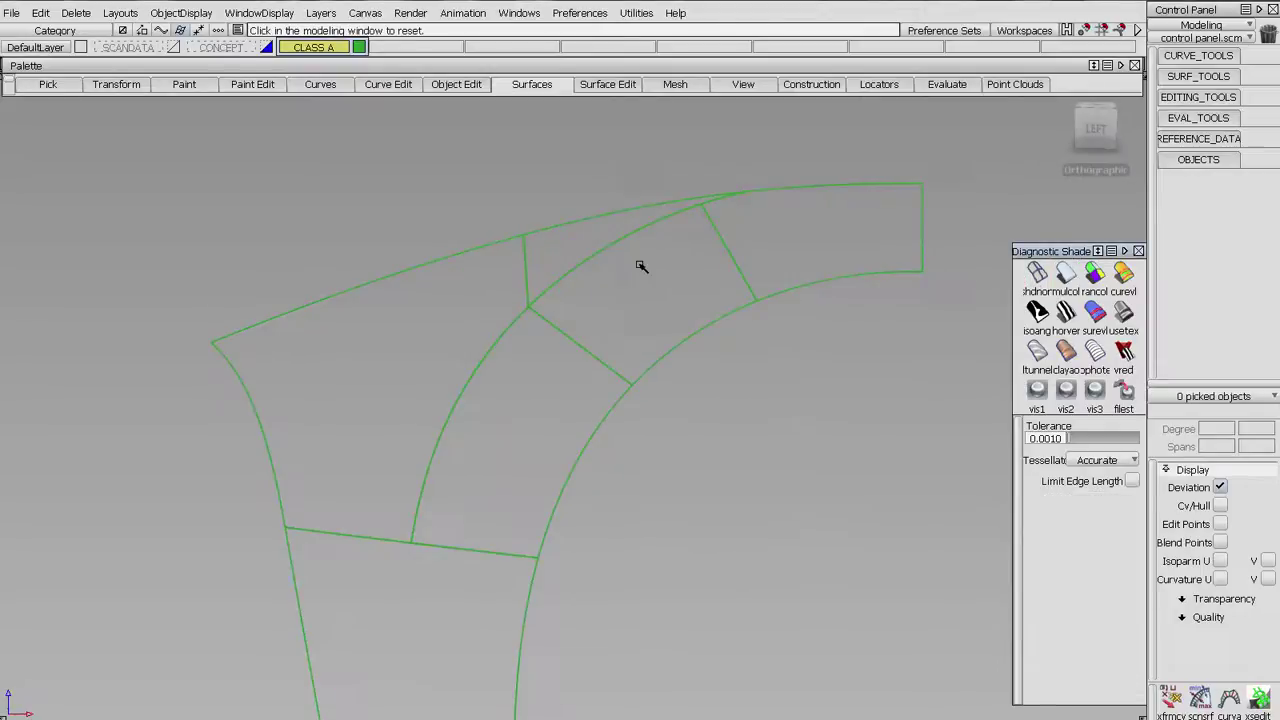
# Show only the CONCEPT layer, frame the whole fender and pick the two large patches ahead of and above the wheel arch.
pyautogui.click(242, 48)
pyautogui.keyDown('alt'); pyautogui.keyDown('shift'); pyautogui.moveTo(623, 263); pyautogui.dragTo(660, 416); pyautogui.keyUp('shift'); pyautogui.keyUp('alt')
pyautogui.keyDown('ctrl'); pyautogui.keyDown('shift'); pyautogui.moveTo(487, 358); pyautogui.dragTo(511, 325); pyautogui.keyUp('shift'); pyautogui.keyUp('ctrl')
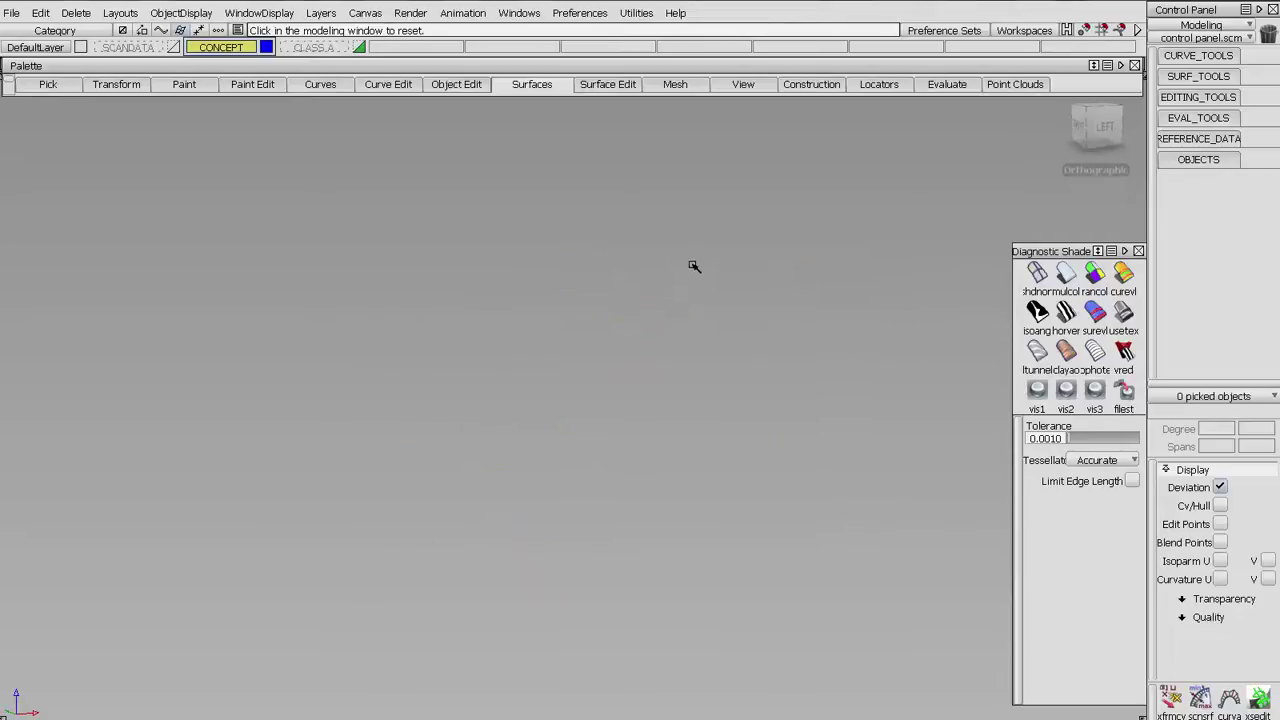
pyautogui.keyDown('ctrl'); pyautogui.keyDown('shift'); pyautogui.moveTo(695, 263); pyautogui.dragTo(763, 305); pyautogui.keyUp('shift'); pyautogui.keyUp('ctrl')
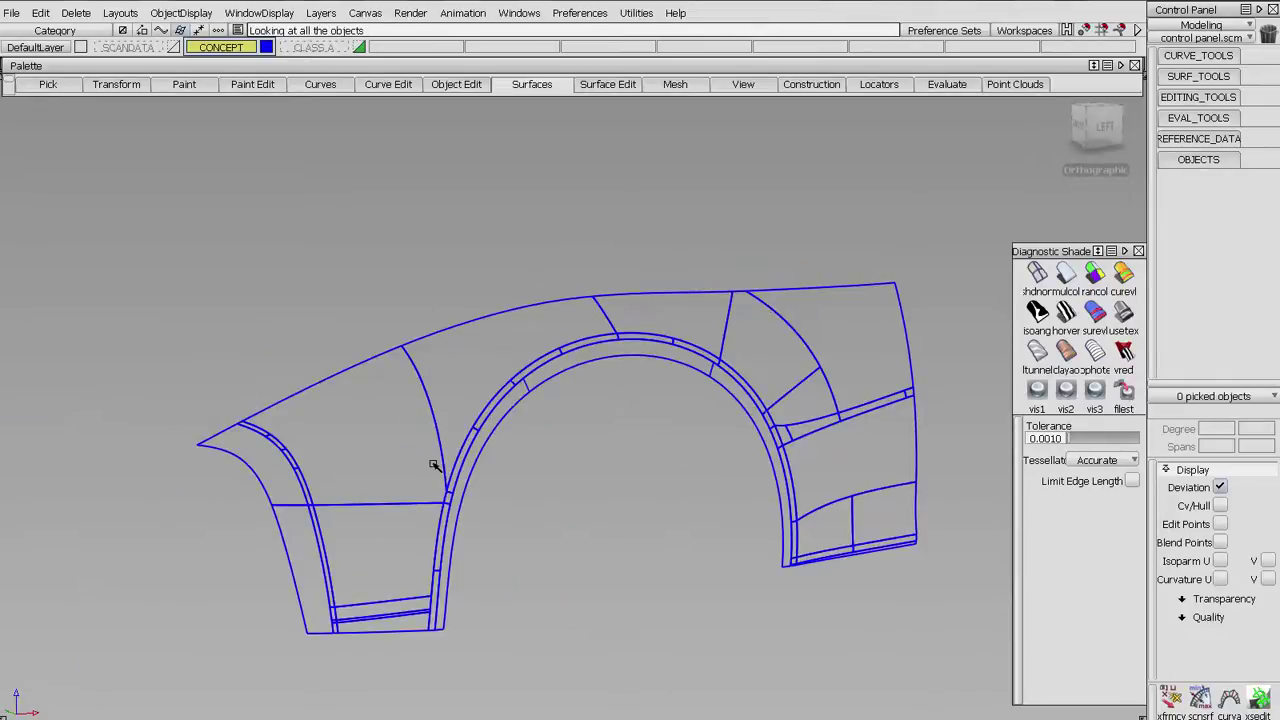
pyautogui.click(445, 364)
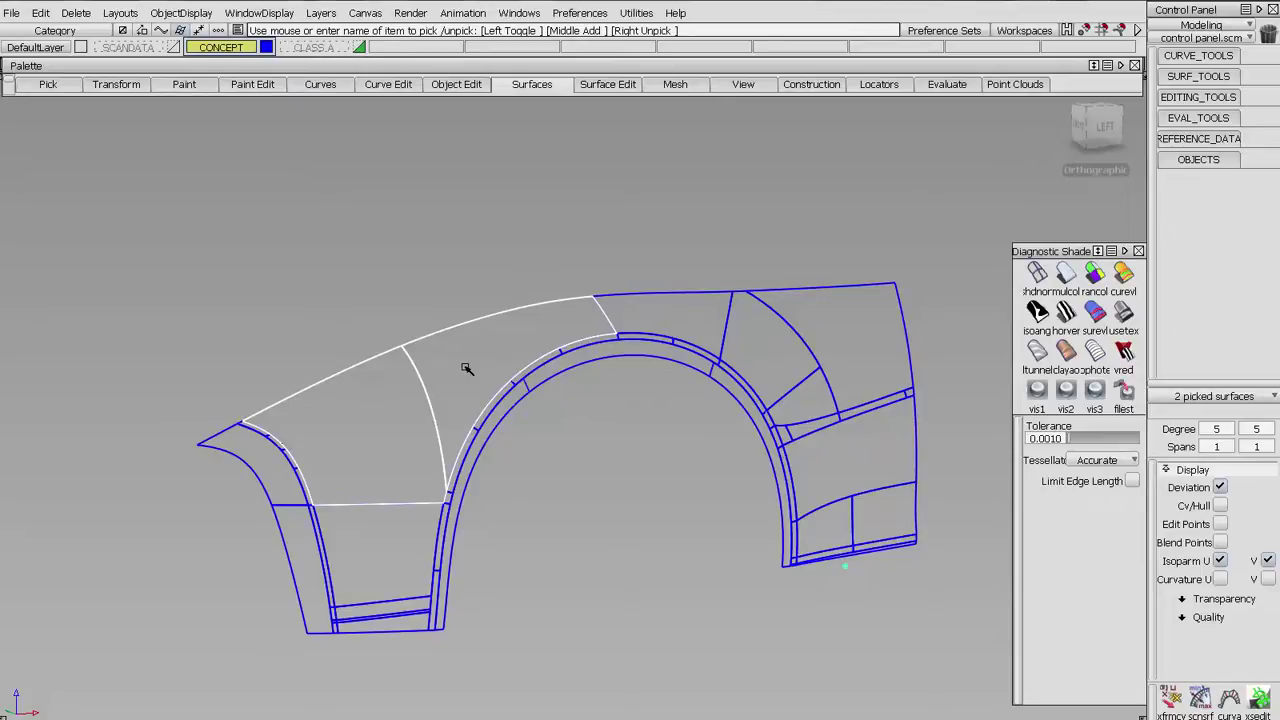
# View the CLASS A layout for comparison, make SCANDATA the active layer and overlay the CONCEPT layer on it.
pyautogui.click(312, 48)
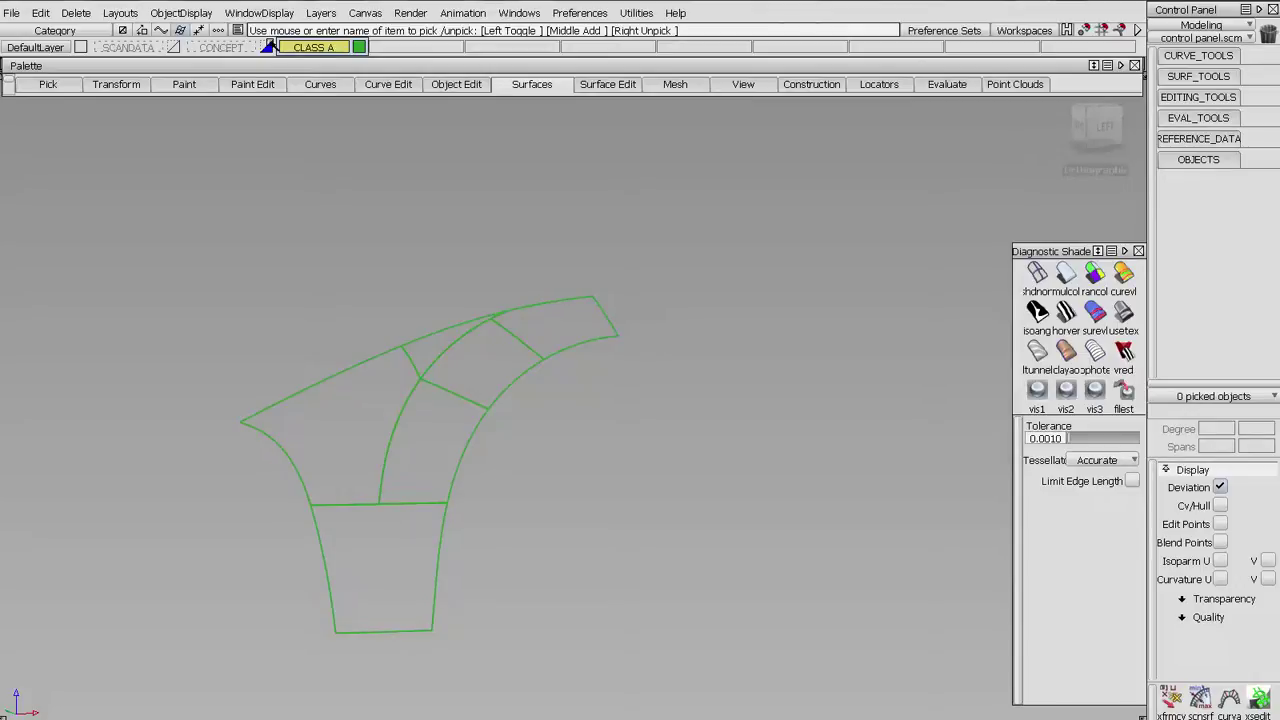
pyautogui.click(133, 47)
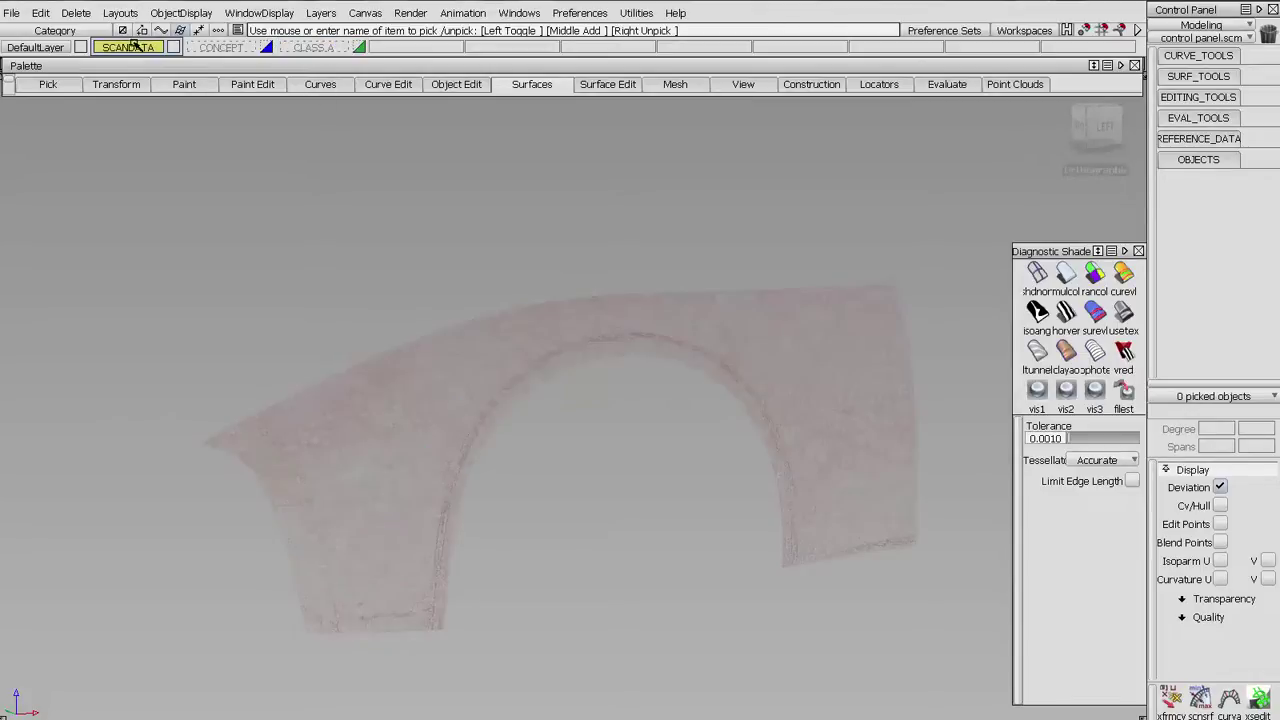
pyautogui.keyDown('alt'); pyautogui.keyDown('shift'); pyautogui.moveTo(663, 369); pyautogui.dragTo(694, 303); pyautogui.keyUp('shift'); pyautogui.keyUp('alt')
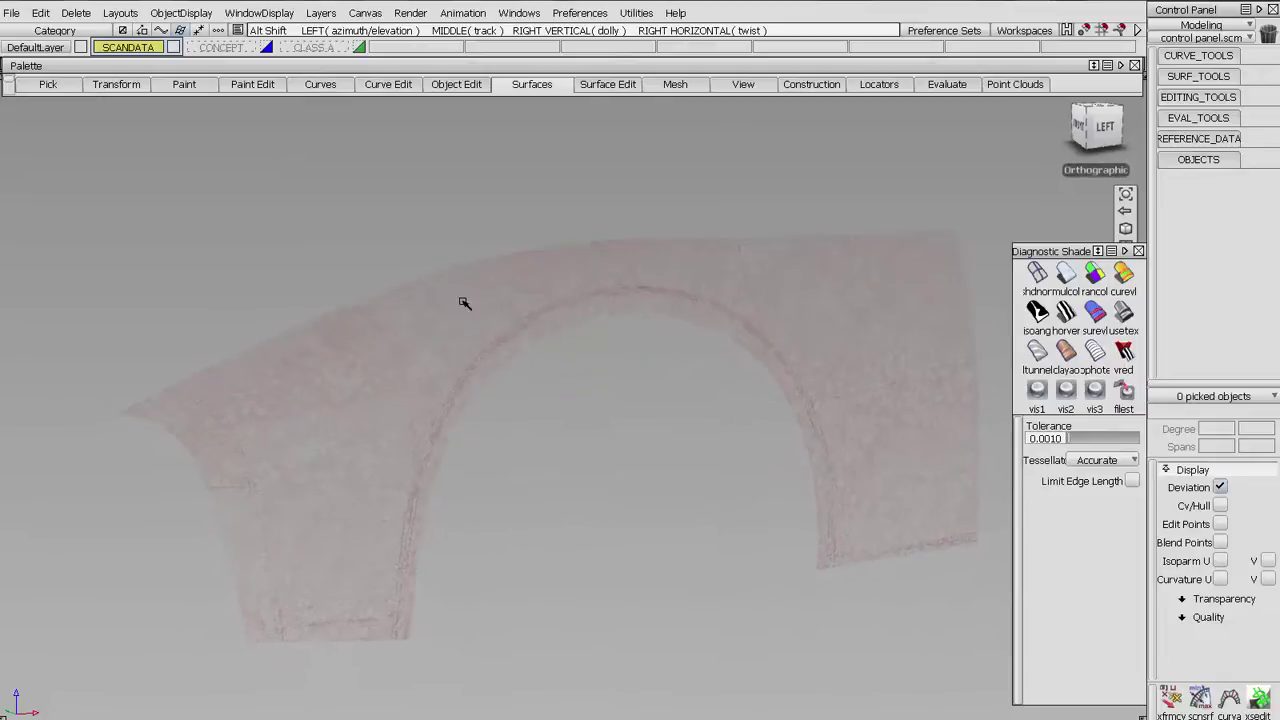
pyautogui.click(266, 48)
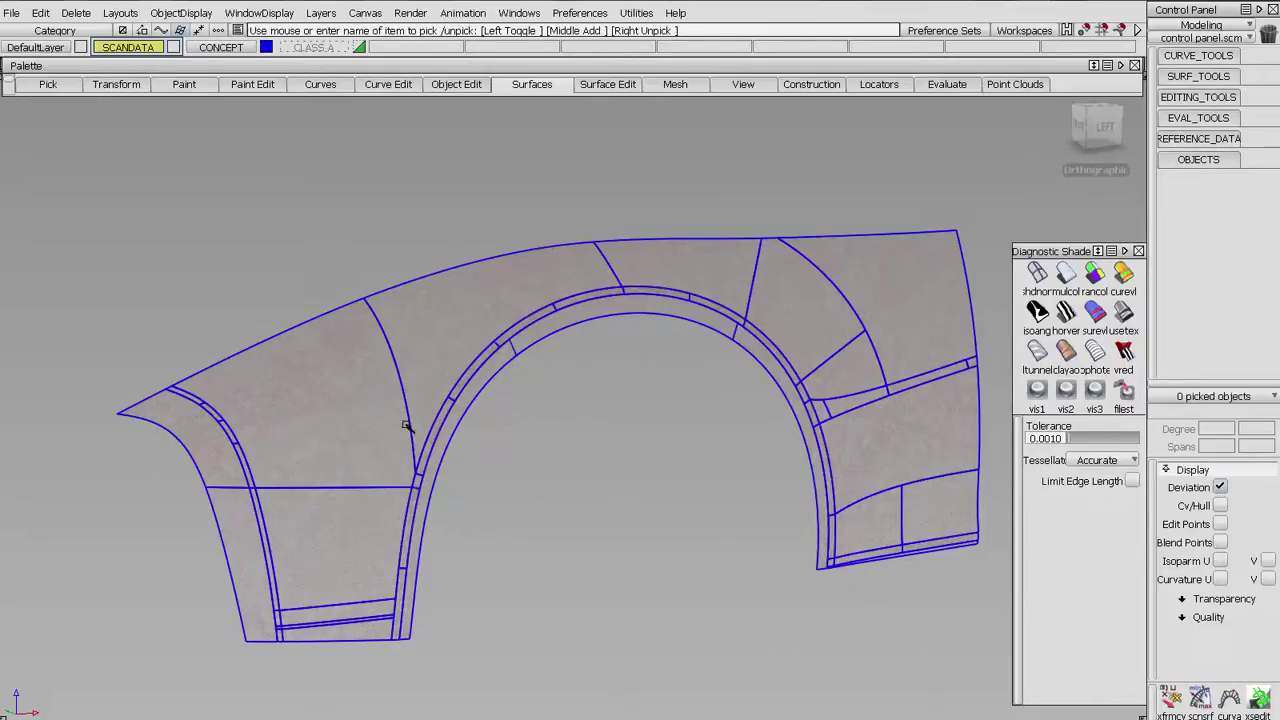
pyautogui.keyDown('alt'); pyautogui.keyDown('shift'); pyautogui.moveTo(391, 389); pyautogui.dragTo(434, 357); pyautogui.keyUp('shift'); pyautogui.keyUp('alt')
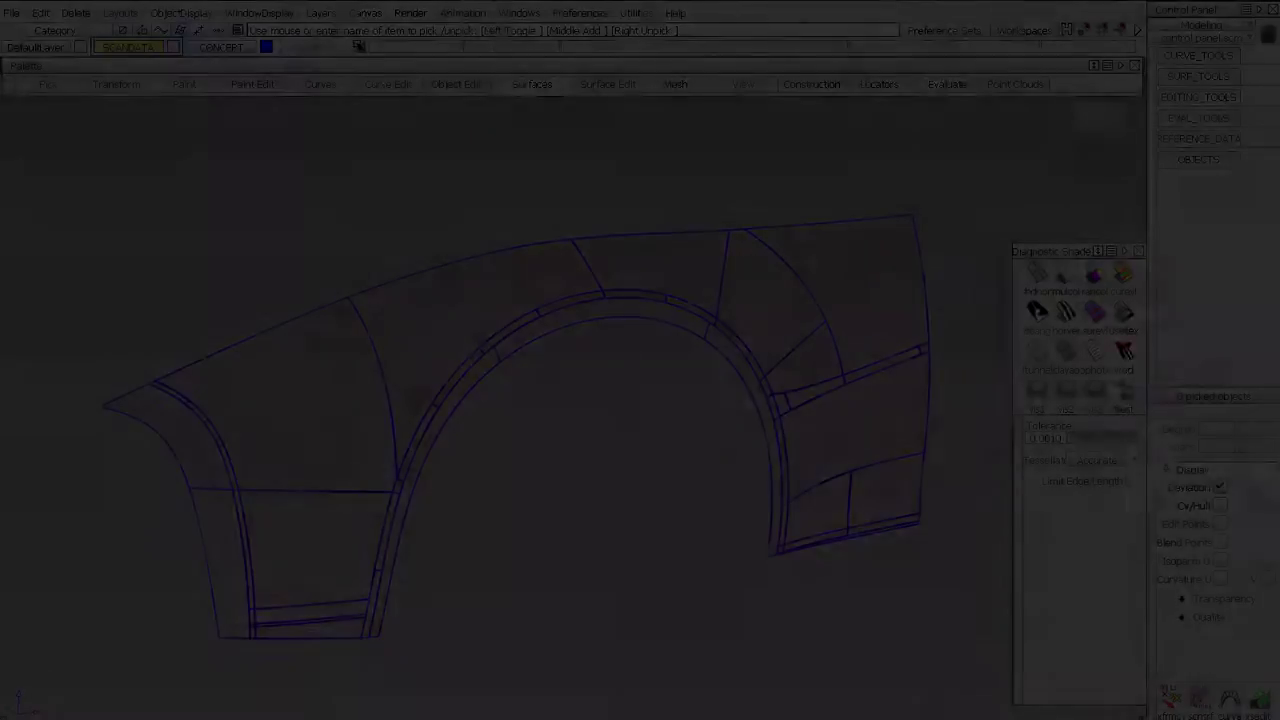